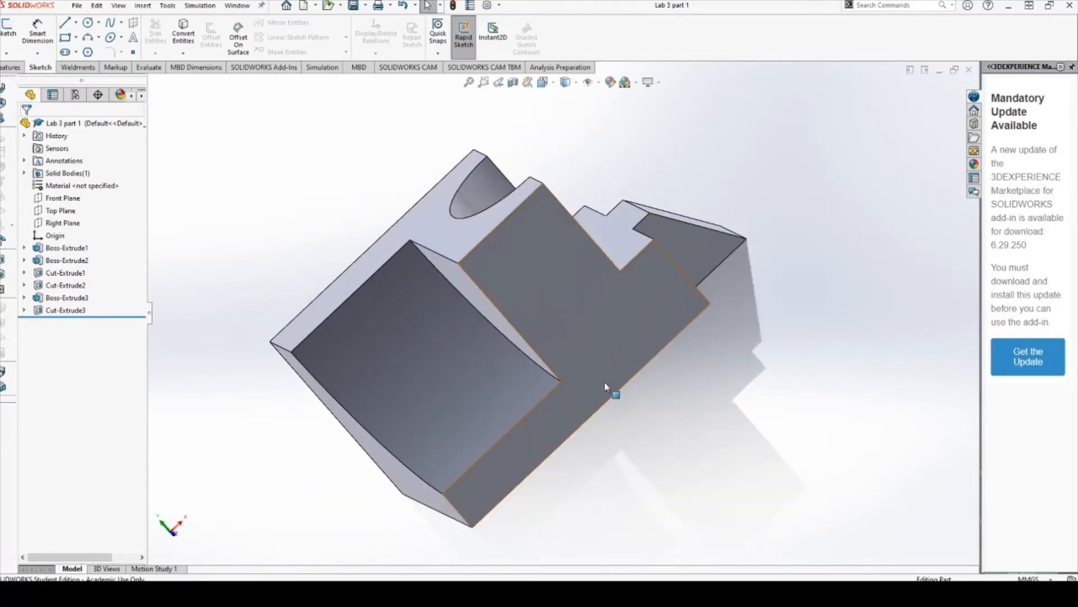
pyautogui.moveTo(604, 381)
pyautogui.mouseDown(button='middle')
pyautogui.moveTo(568, 364)
pyautogui.moveTo(594, 378)
pyautogui.mouseUp(button='middle')
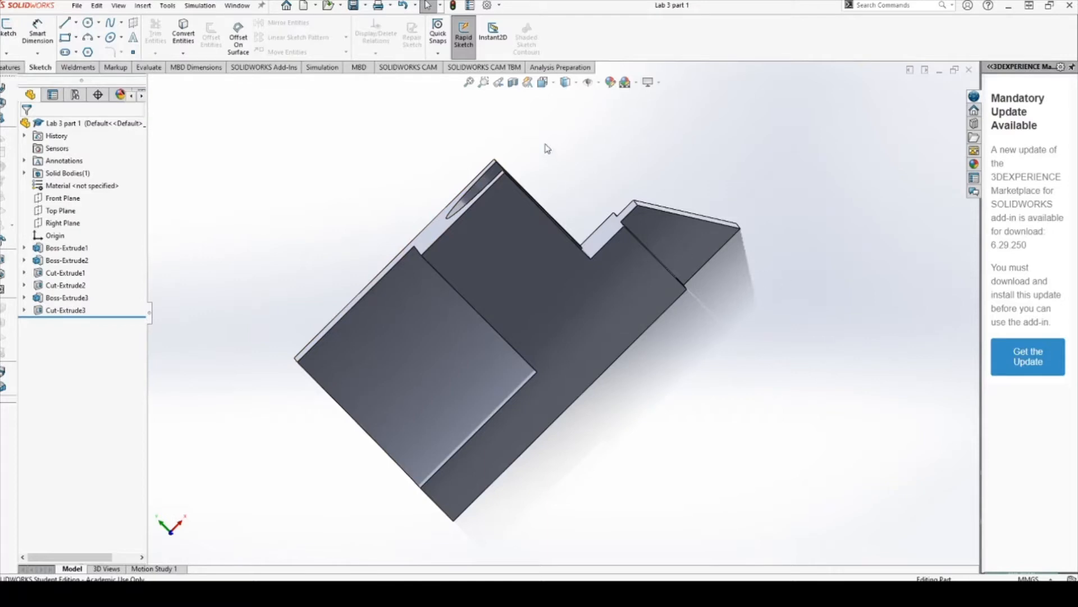
pyautogui.moveTo(548, 148); pyautogui.dragTo(545, 202, button='middle')
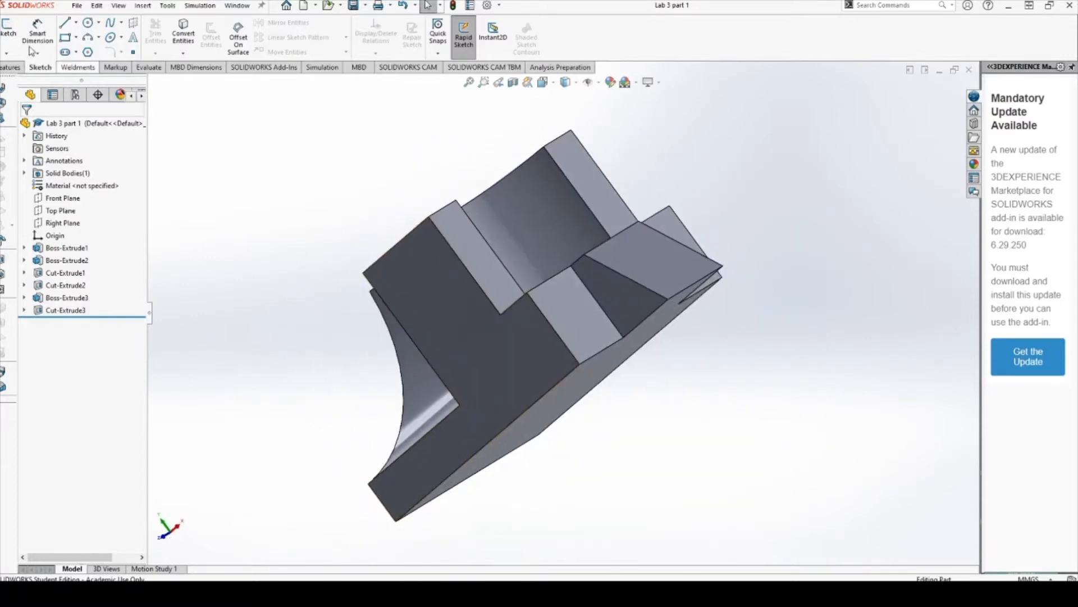
# Start a new part and sketch a corner rectangle of about 61 by 48 mm from the origin on the Top Plane
pyautogui.click(76, 6)
pyautogui.click(98, 22)
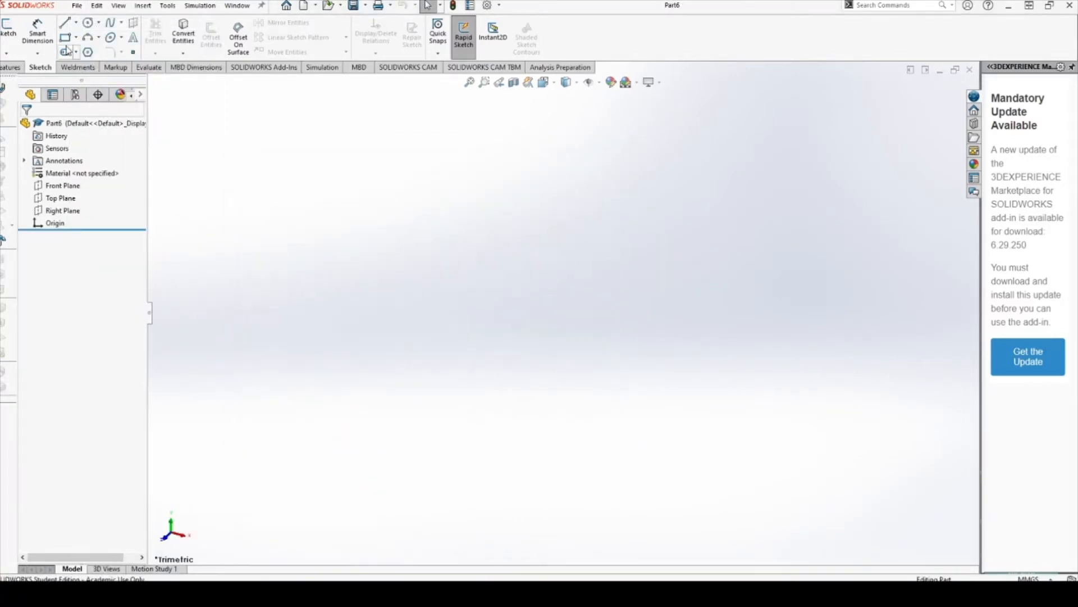
pyautogui.click(61, 199)
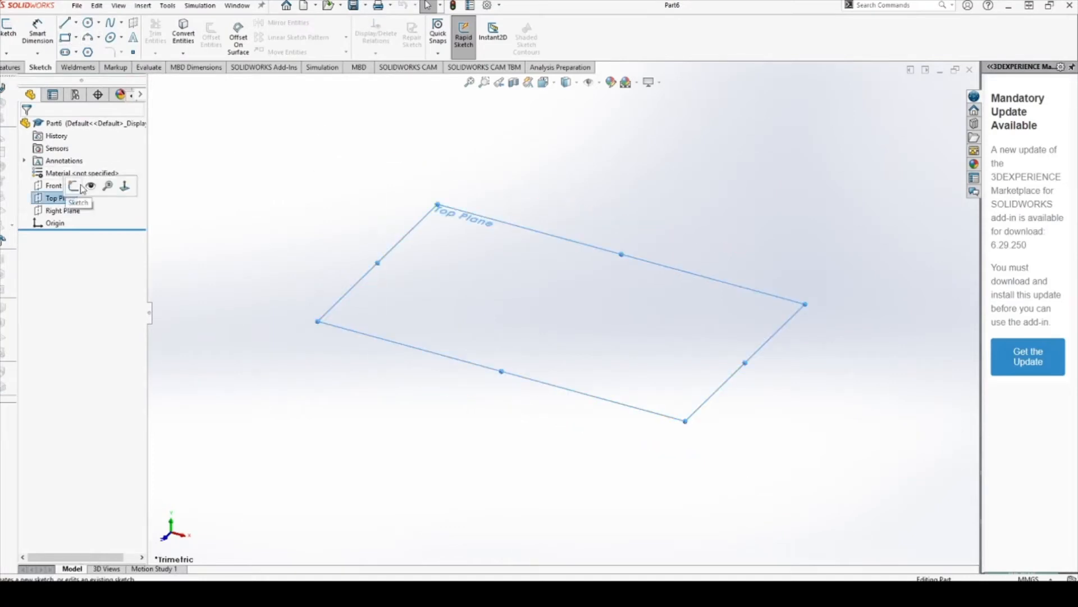
pyautogui.click(82, 188)
pyautogui.click(66, 38)
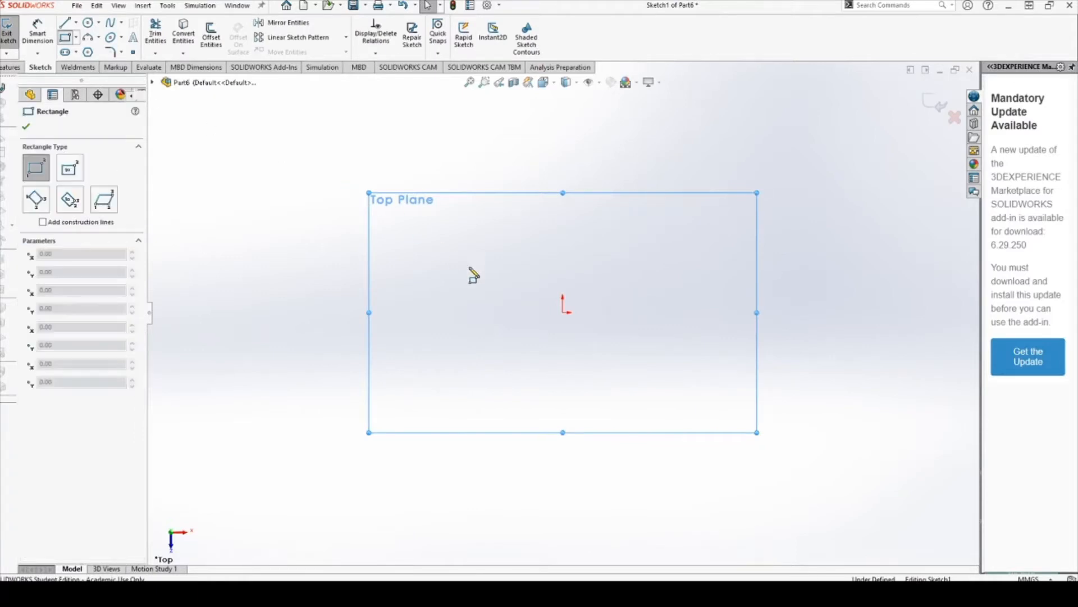
pyautogui.moveTo(563, 312); pyautogui.dragTo(697, 208)
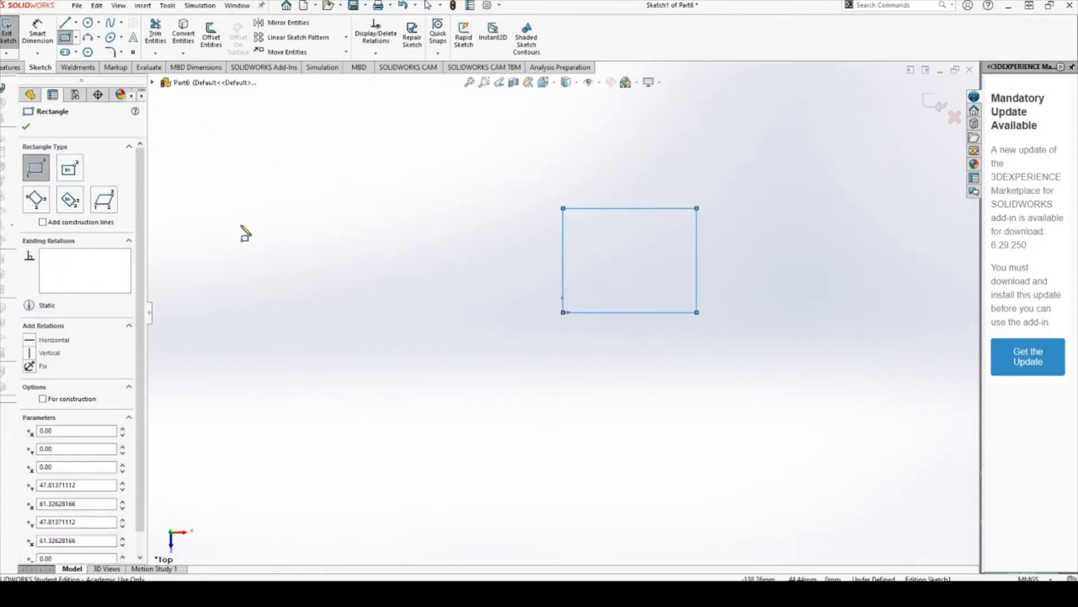
pyautogui.click(27, 126)
# Dimension the rectangle to 60 mm wide and 45 mm high
pyautogui.click(38, 31)
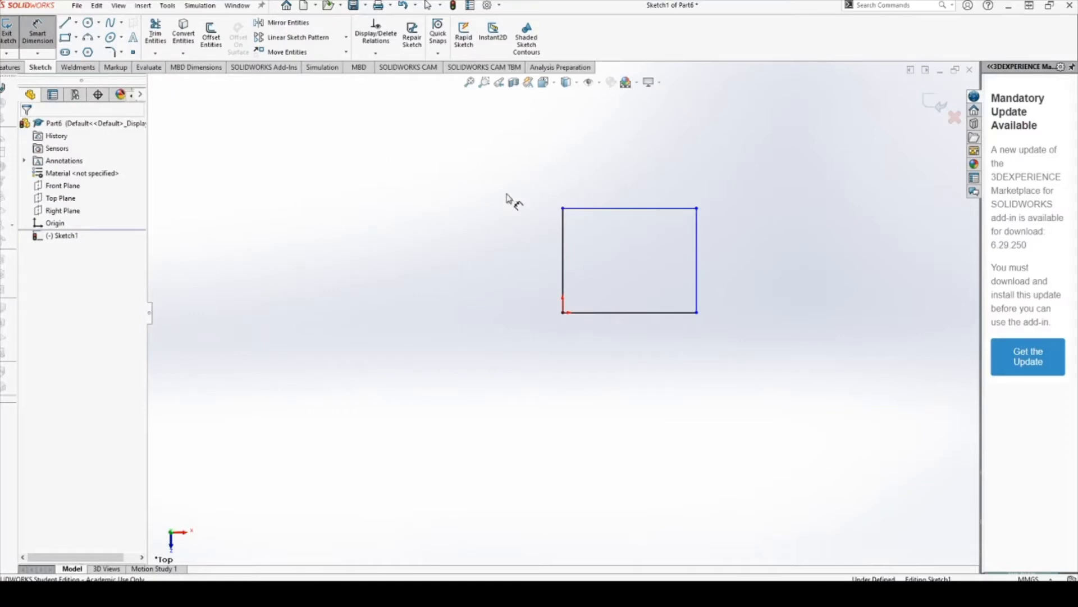
pyautogui.click(638, 209)
pyautogui.click(660, 175)
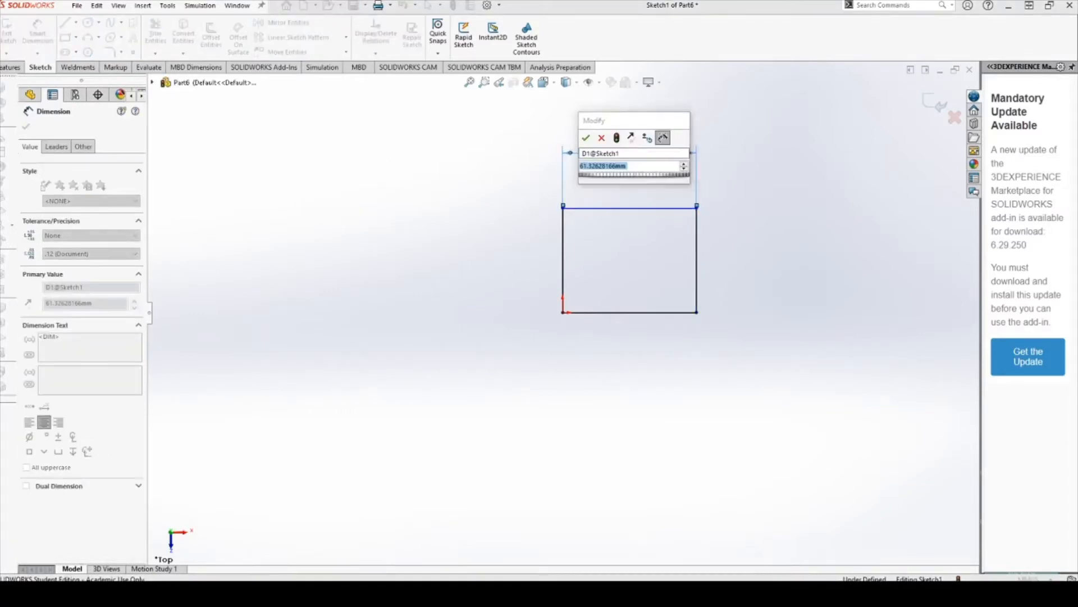
pyautogui.write('60')
pyautogui.press('Return')
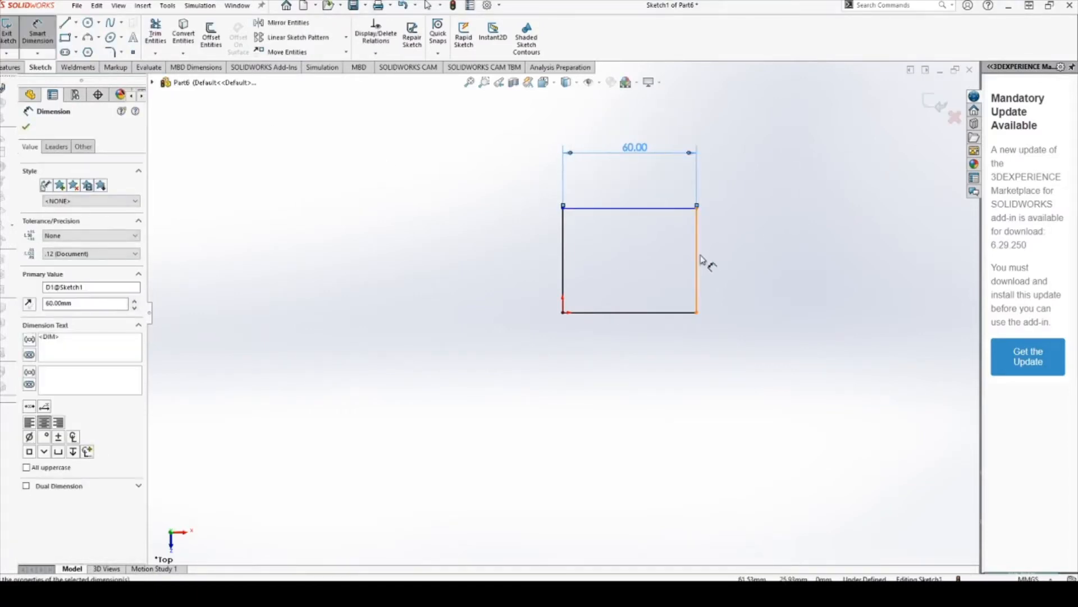
pyautogui.click(698, 260)
pyautogui.click(737, 275)
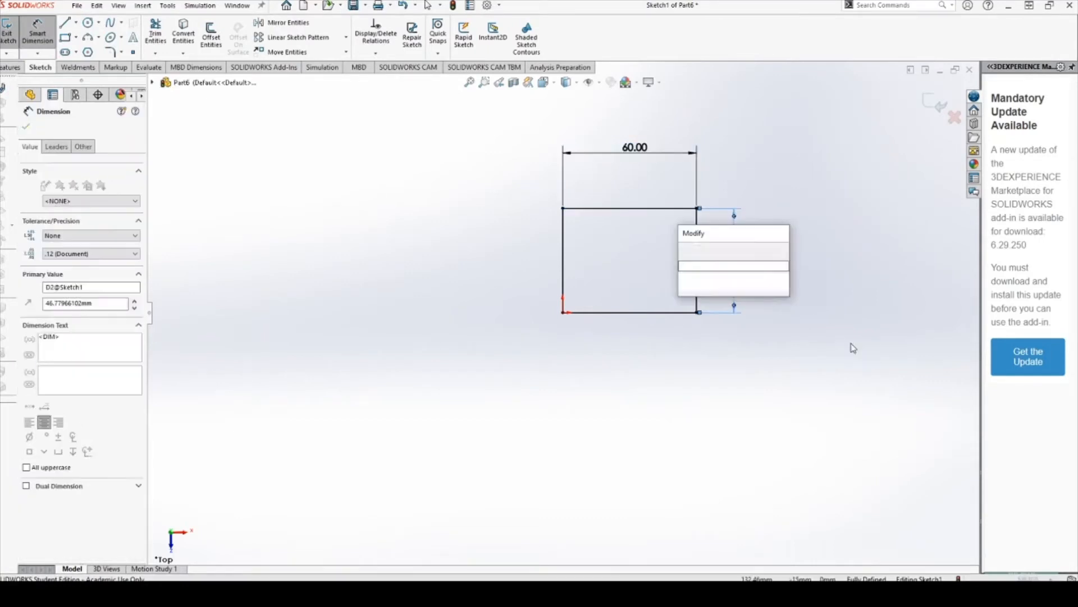
pyautogui.write('45')
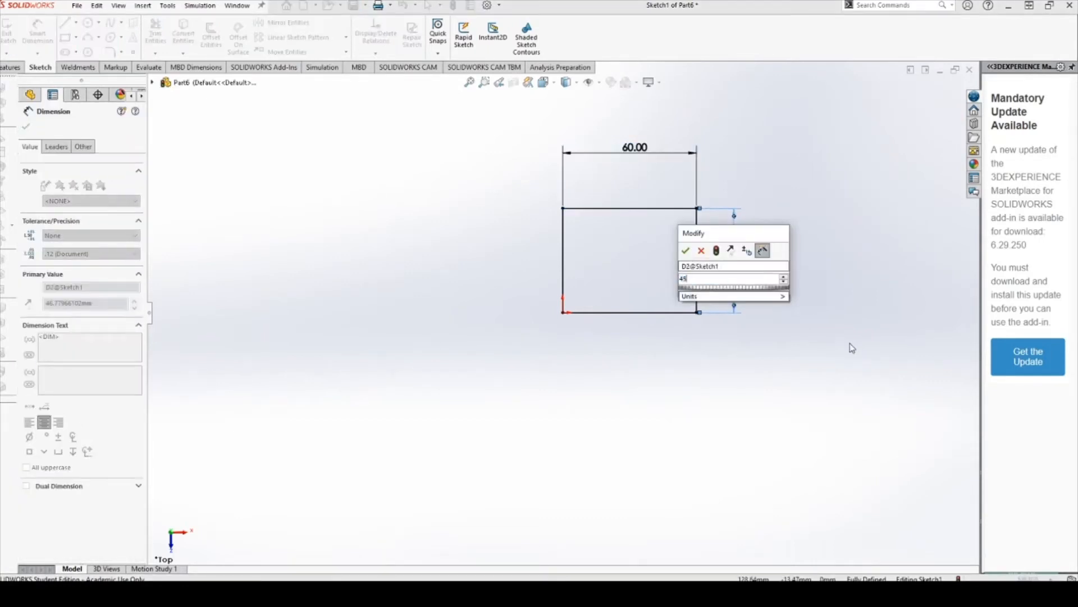
pyautogui.press('Return')
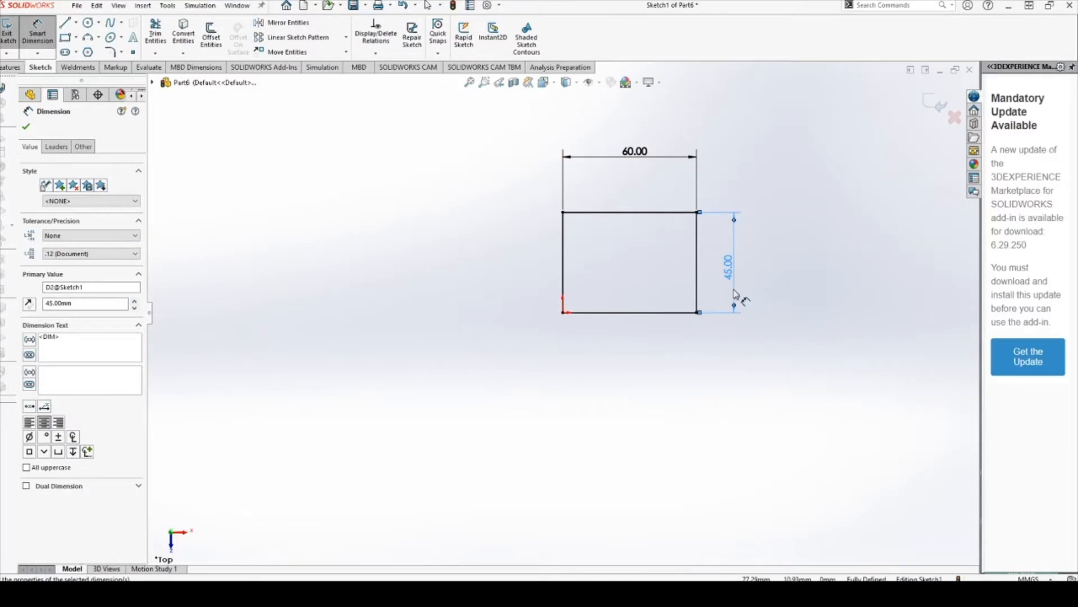
# Extrude the rectangle upward as a boss with a blind depth of 40 mm
pyautogui.moveTo(734, 290)
pyautogui.mouseDown(button='middle')
pyautogui.moveTo(710, 209)
pyautogui.moveTo(710, 137)
pyautogui.moveTo(692, 186)
pyautogui.mouseUp(button='middle')
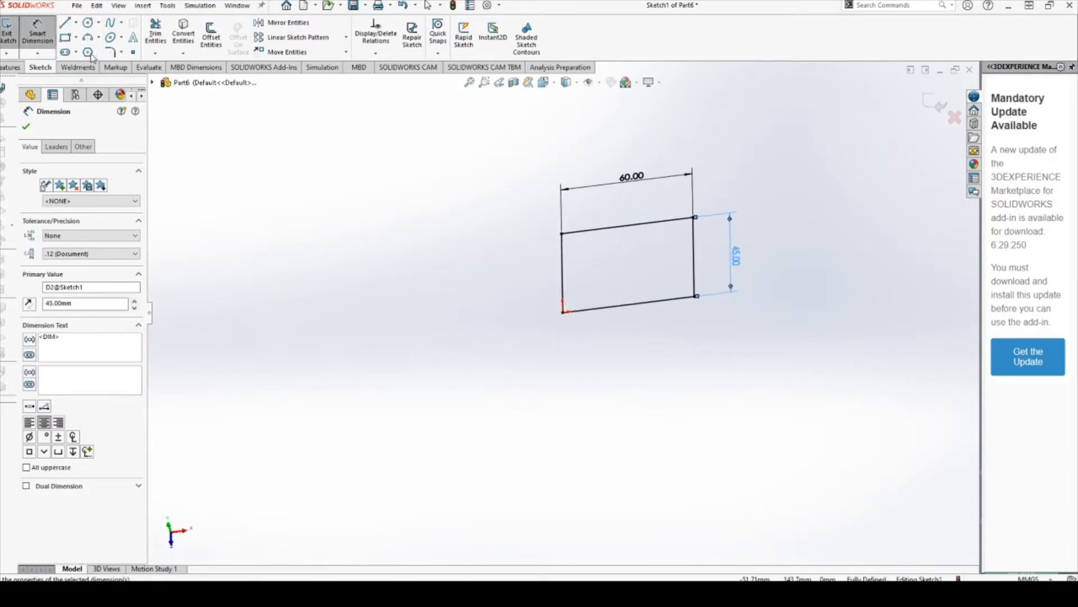
pyautogui.click(10, 68)
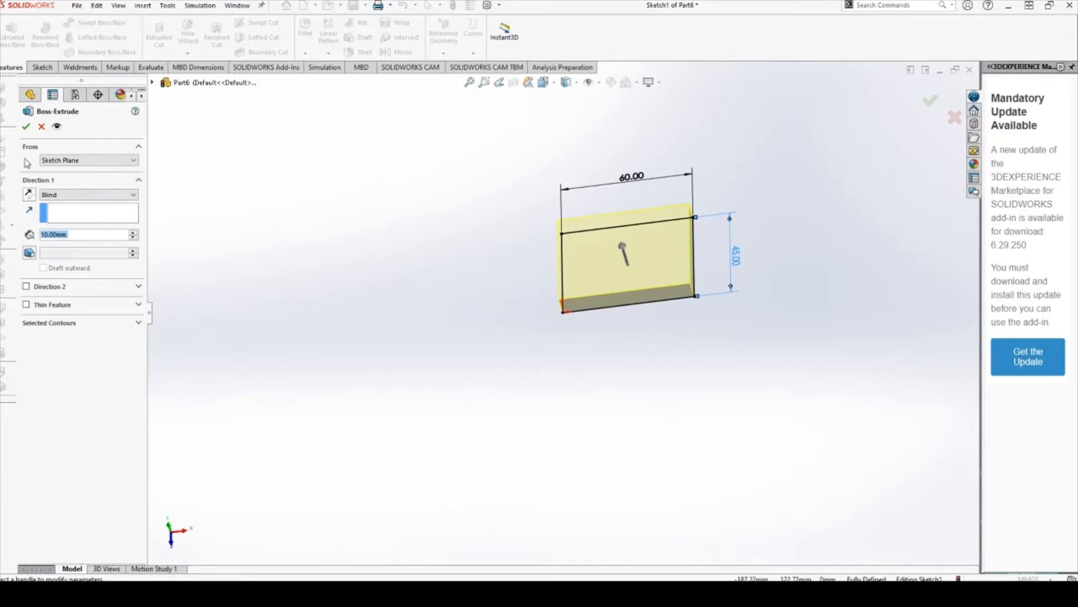
pyautogui.write('40')
pyautogui.press('Return')
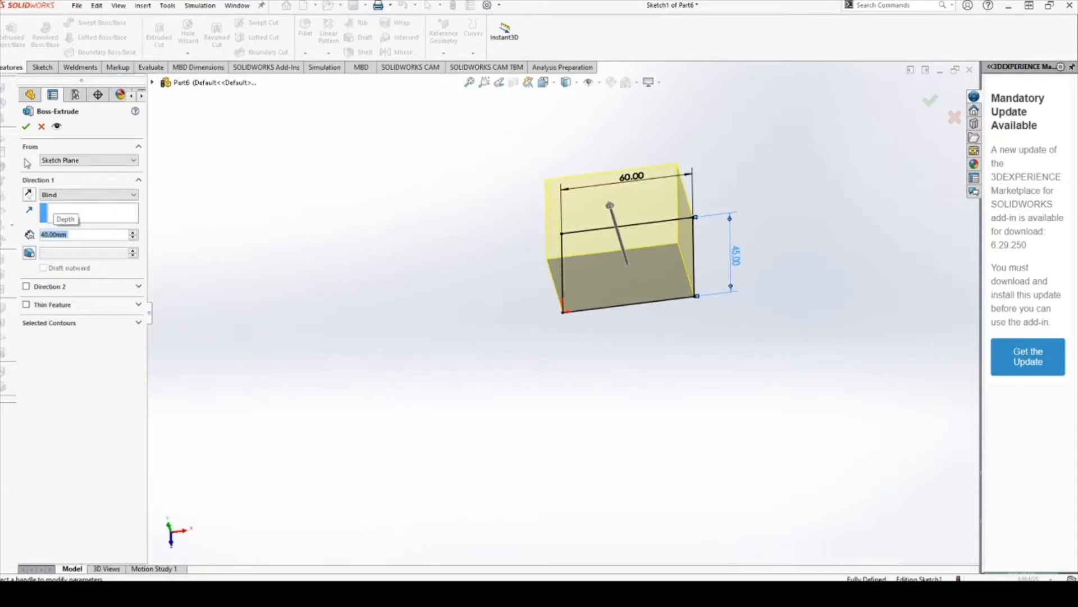
pyautogui.scroll(-1, 646, 360)
pyautogui.moveTo(646, 360); pyautogui.dragTo(623, 287, button='middle')
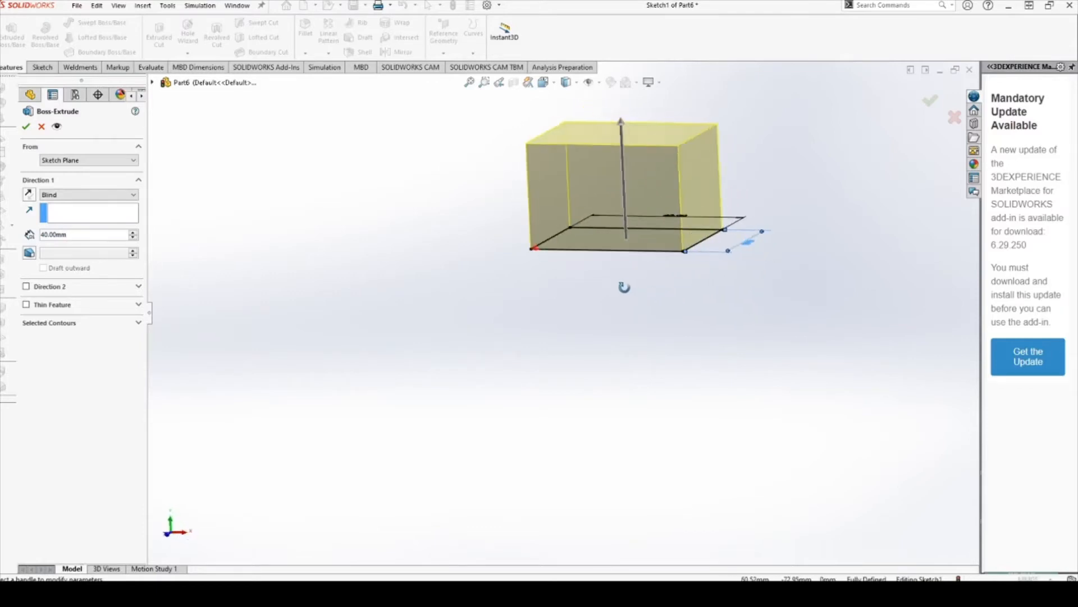
pyautogui.click(26, 125)
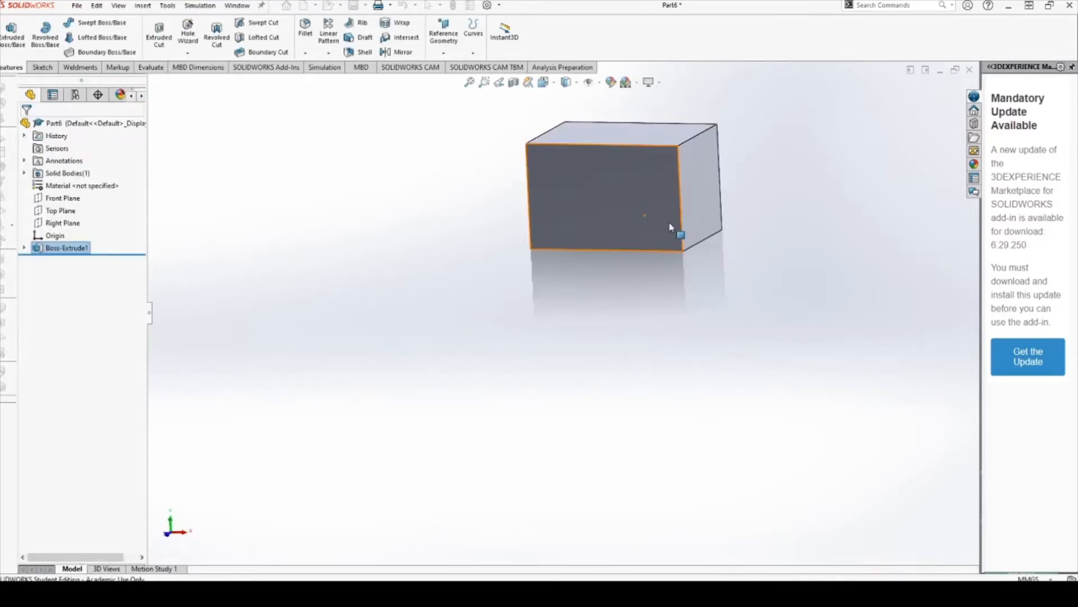
# Sketch a three-point arc of about 31 mm radius on the front 60 by 40 mm face, from its right edge to its top edge
pyautogui.scroll(-3, 528, 305)
pyautogui.moveTo(528, 305); pyautogui.dragTo(373, 193, button='middle')
pyautogui.scroll(-3, 373, 192)
pyautogui.click(40, 68)
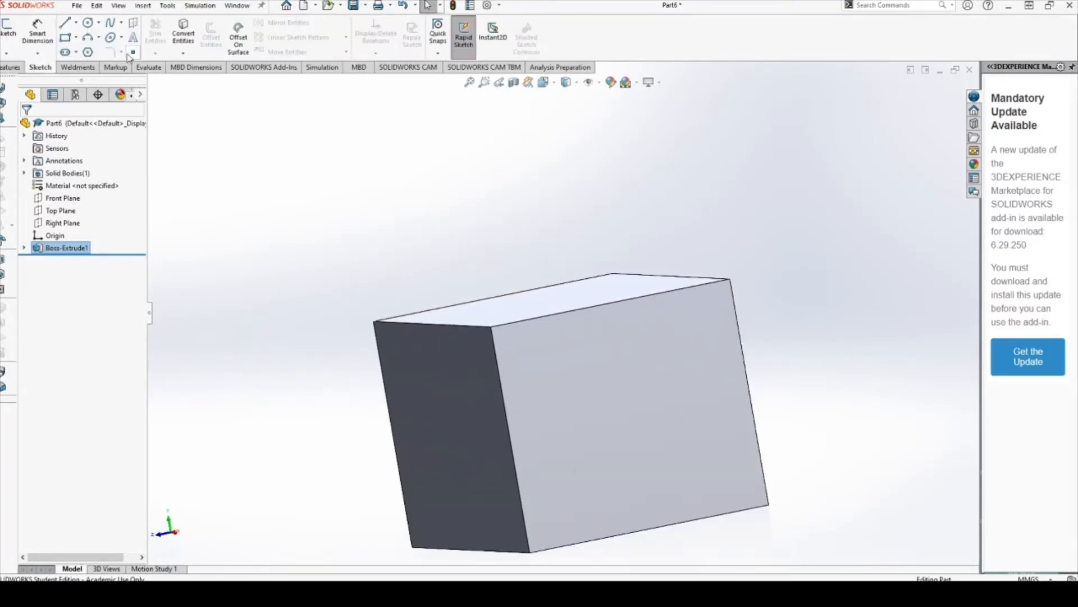
pyautogui.click(90, 37)
pyautogui.scroll(1, 604, 413)
pyautogui.scroll(-4, 610, 402)
pyautogui.scroll(2, 609, 400)
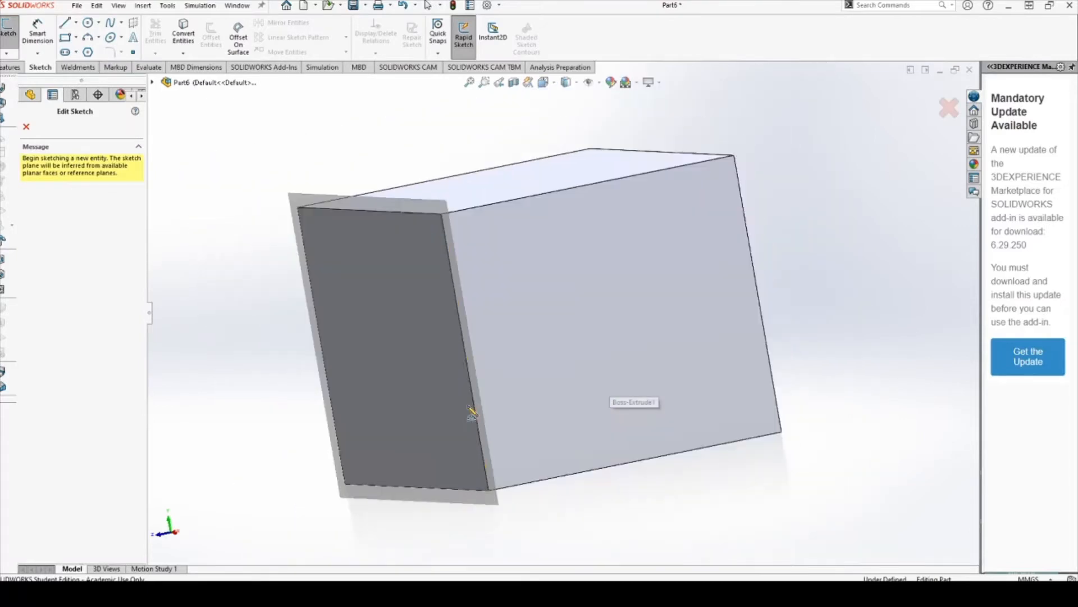
pyautogui.click(486, 457)
pyautogui.click(482, 445)
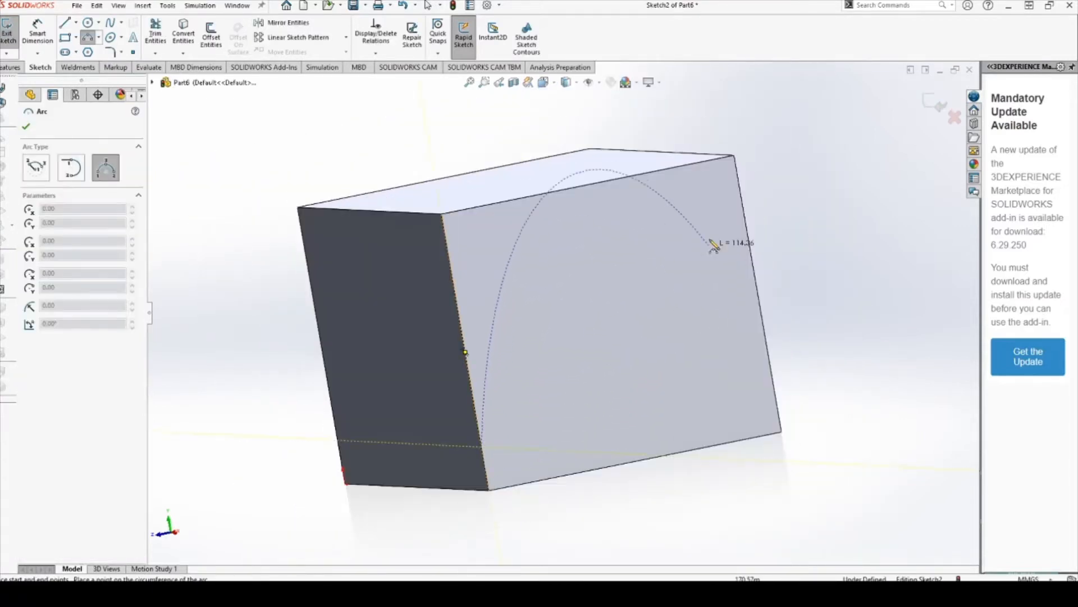
pyautogui.moveTo(640, 222)
pyautogui.mouseDown(button='middle')
pyautogui.moveTo(663, 272)
pyautogui.moveTo(795, 225)
pyautogui.moveTo(825, 234)
pyautogui.moveTo(801, 219)
pyautogui.moveTo(816, 75)
pyautogui.moveTo(775, 174)
pyautogui.moveTo(598, 353)
pyautogui.mouseUp(button='middle')
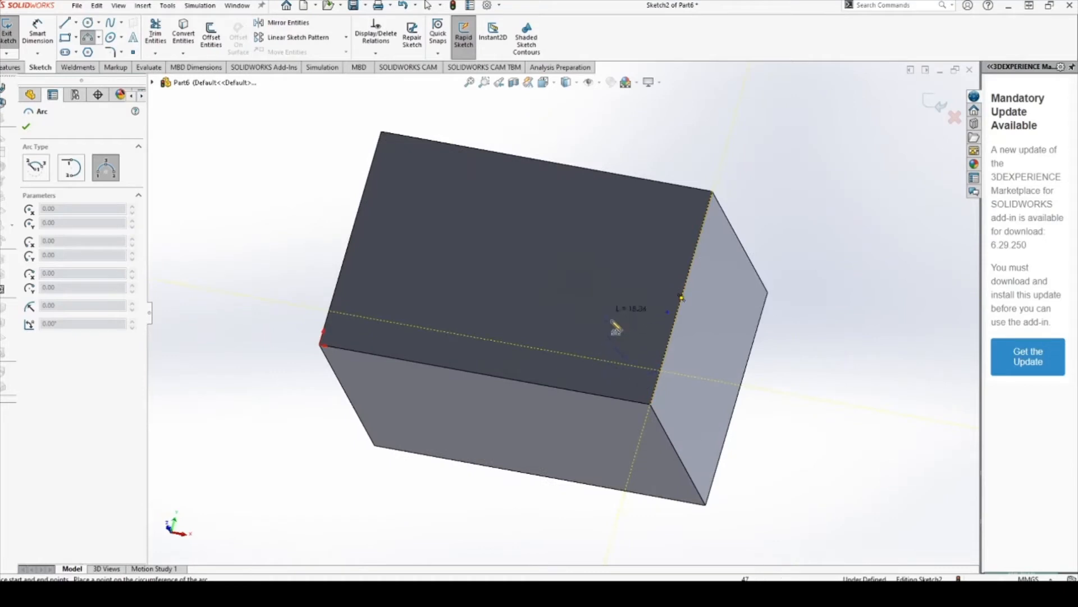
pyautogui.scroll(2, 626, 318)
pyautogui.scroll(-4, 620, 318)
pyautogui.scroll(2, 562, 233)
pyautogui.scroll(-1, 499, 186)
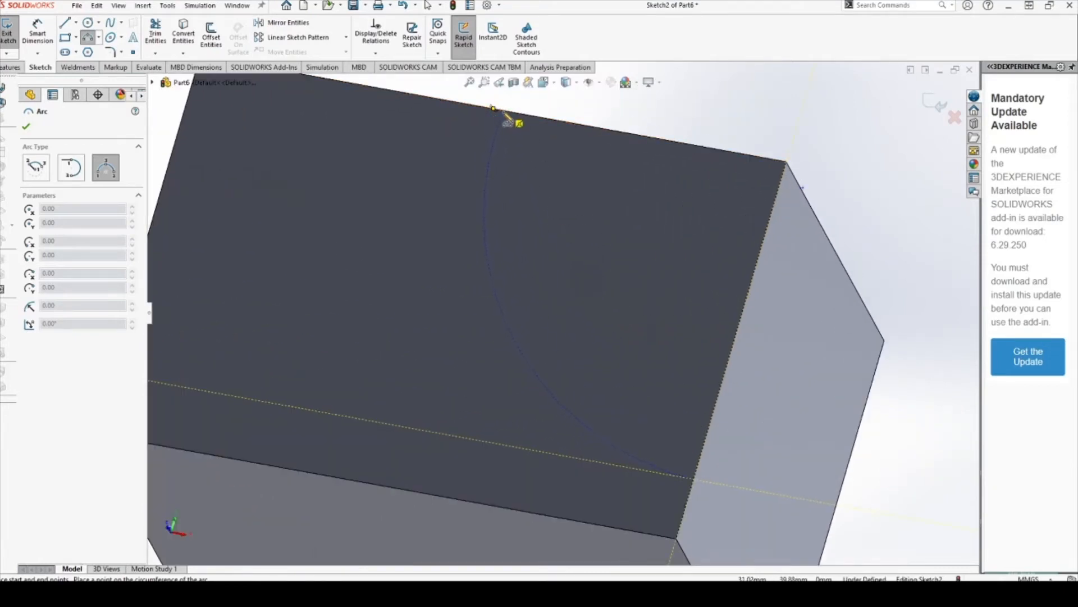
pyautogui.click(503, 320)
# Dimension the arc's upper endpoint 28 mm from the front face's upper right corner
pyautogui.moveTo(681, 284)
pyautogui.mouseDown(button='middle')
pyautogui.moveTo(597, 356)
pyautogui.moveTo(621, 327)
pyautogui.moveTo(700, 287)
pyautogui.moveTo(681, 365)
pyautogui.moveTo(697, 315)
pyautogui.moveTo(695, 239)
pyautogui.moveTo(669, 258)
pyautogui.mouseUp(button='middle')
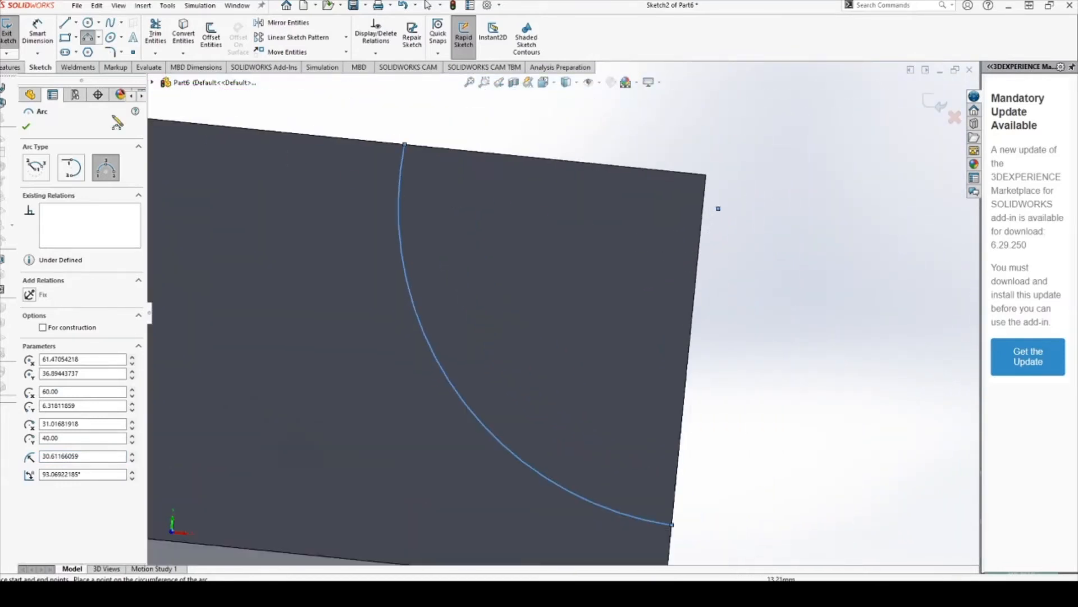
pyautogui.click(45, 33)
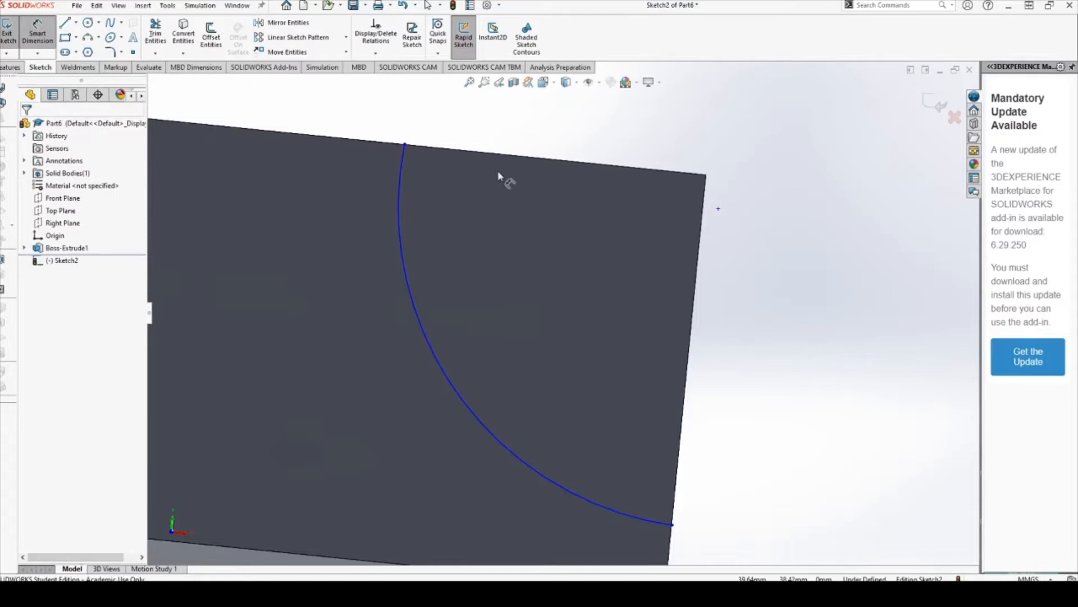
pyautogui.click(405, 146)
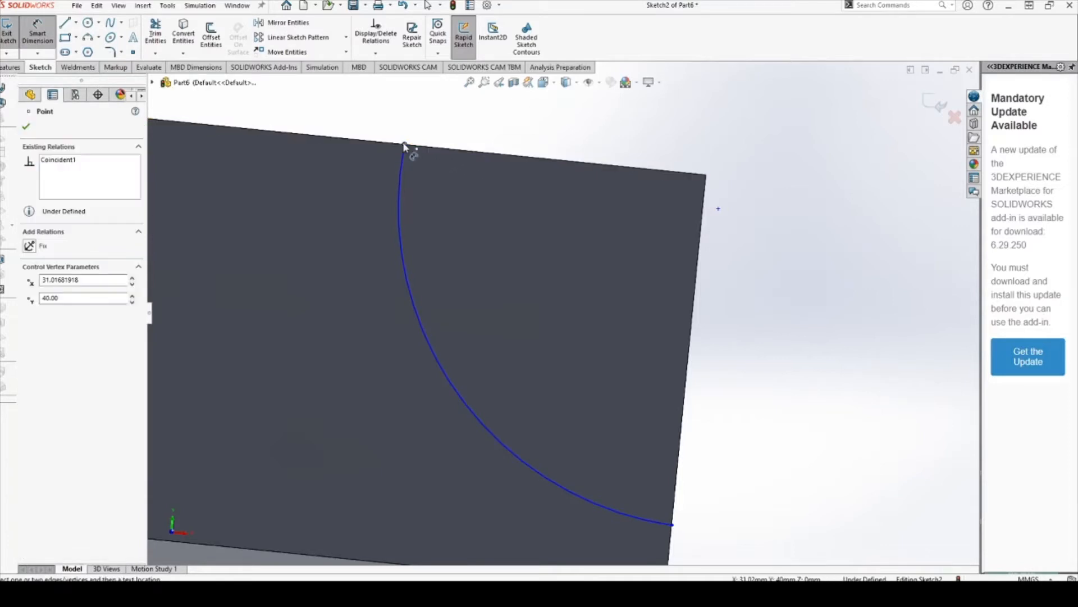
pyautogui.click(706, 176)
pyautogui.click(596, 145)
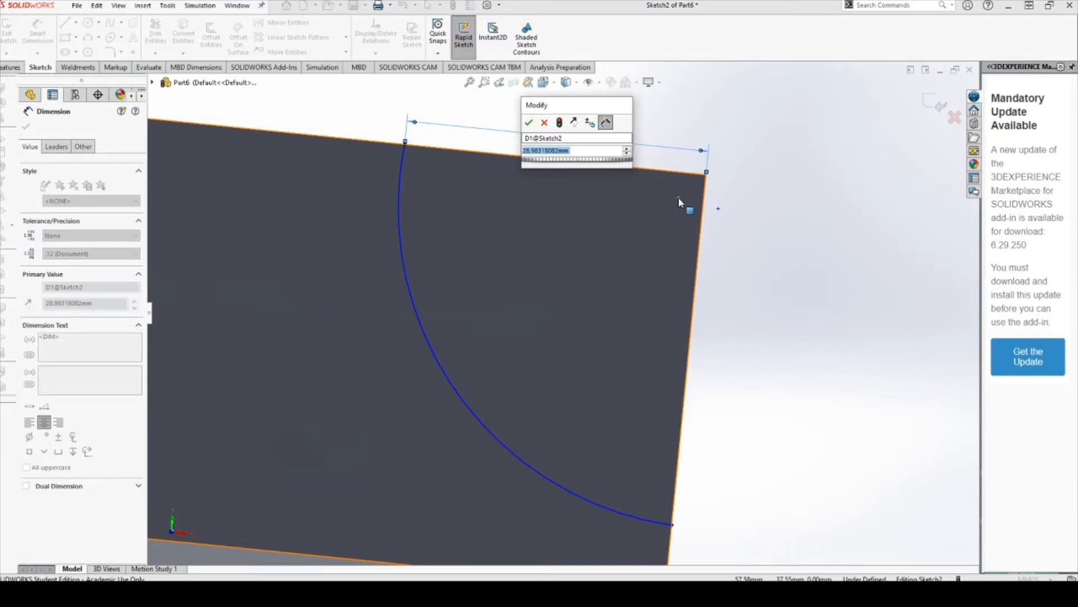
pyautogui.write('28')
pyautogui.press('Return')
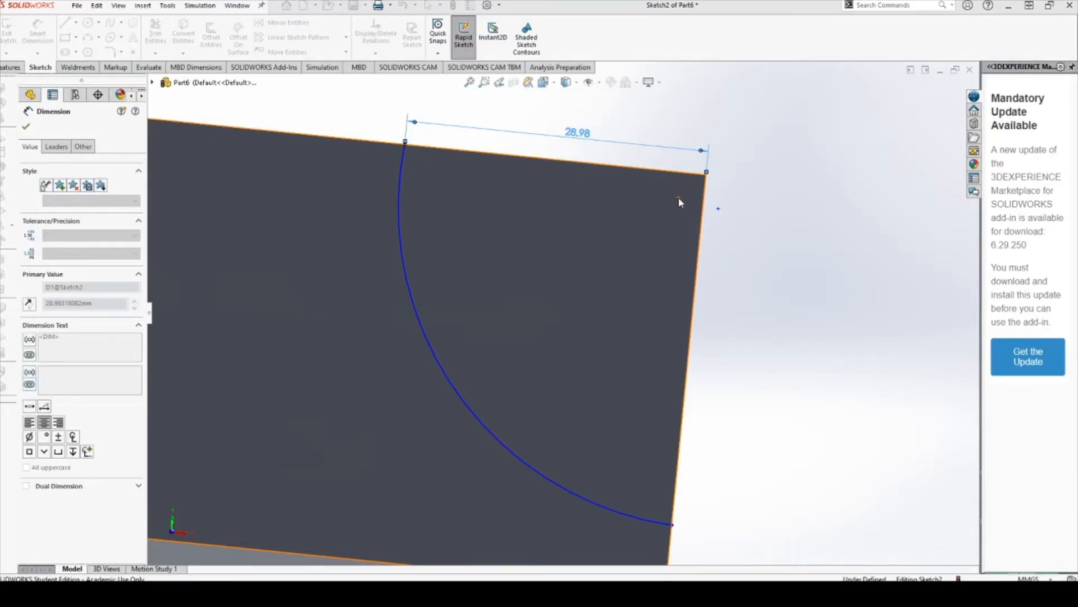
# Dimension the arc's lower endpoint 7 mm above the front face's lower right corner
pyautogui.scroll(-3, 673, 528)
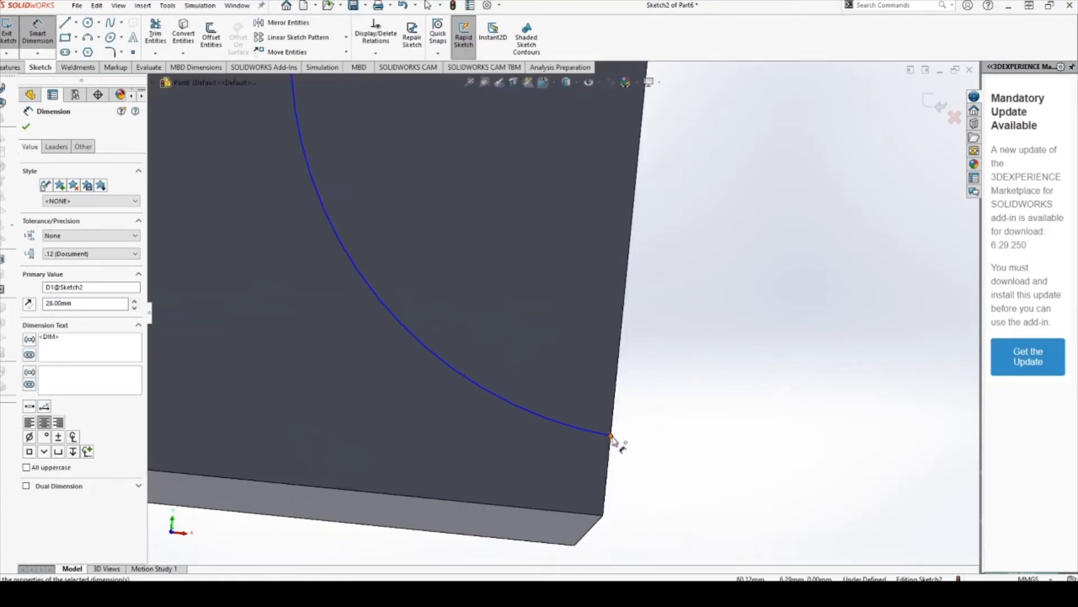
pyautogui.click(611, 435)
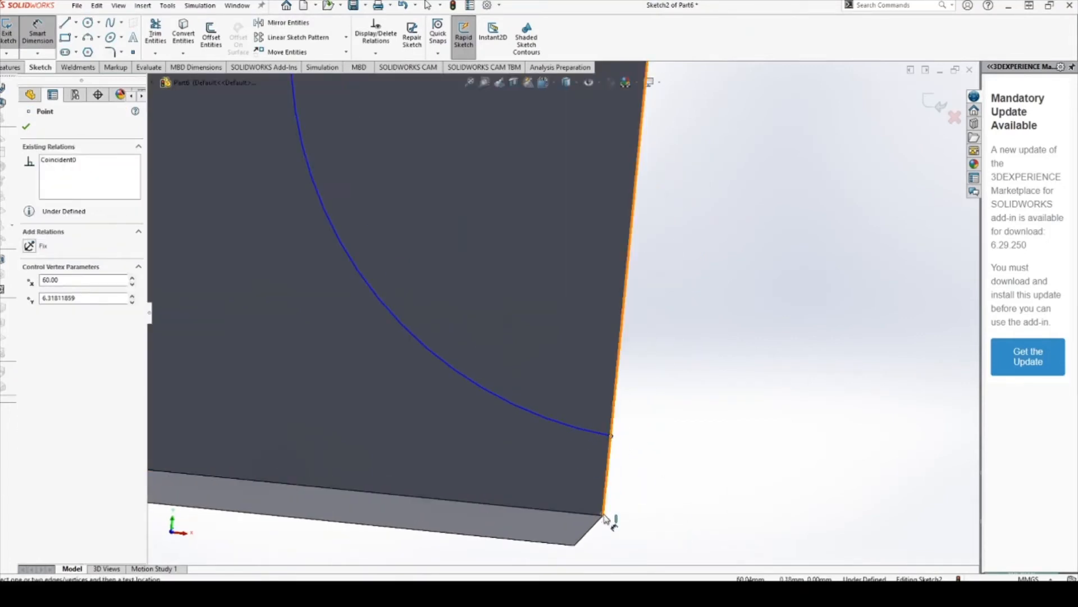
pyautogui.click(702, 506)
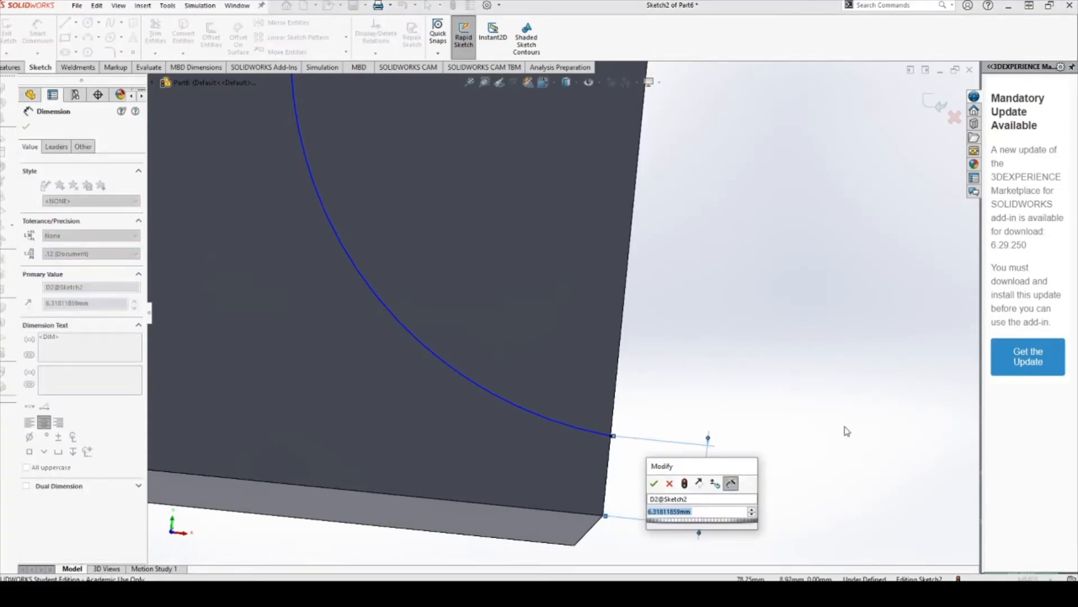
pyautogui.write('7')
pyautogui.press('Return')
# Dimension the arc's radius to 30 mm and finish dimensioning
pyautogui.scroll(5, 663, 344)
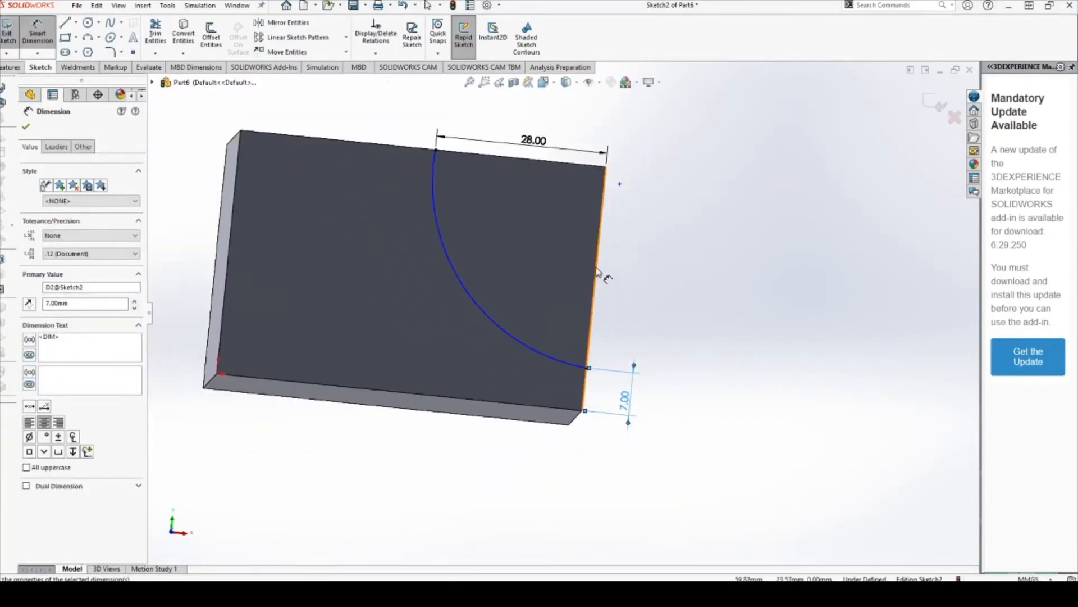
pyautogui.click(462, 285)
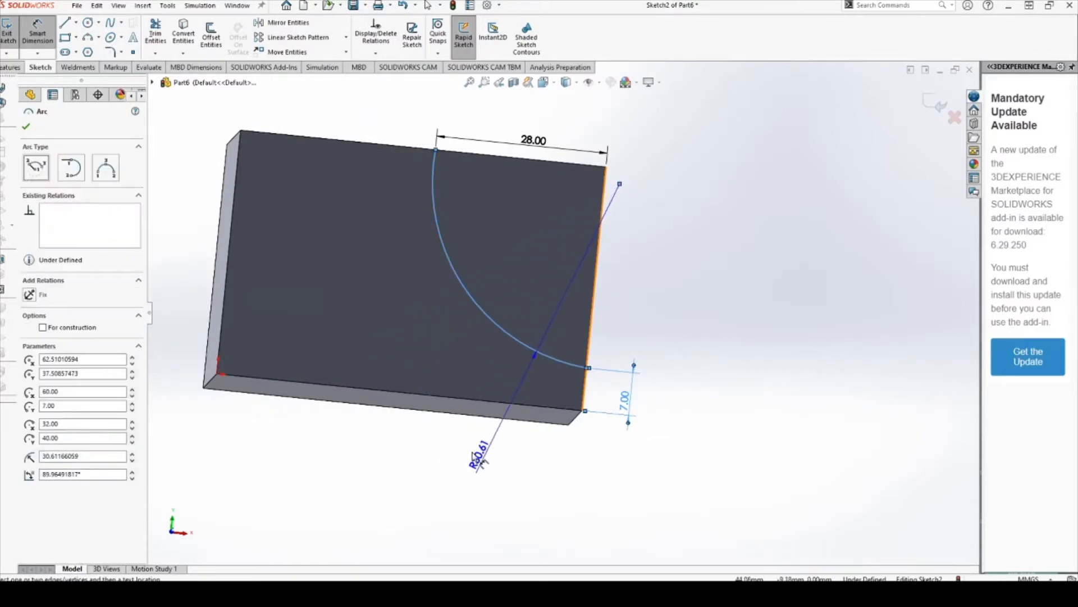
pyautogui.click(467, 447)
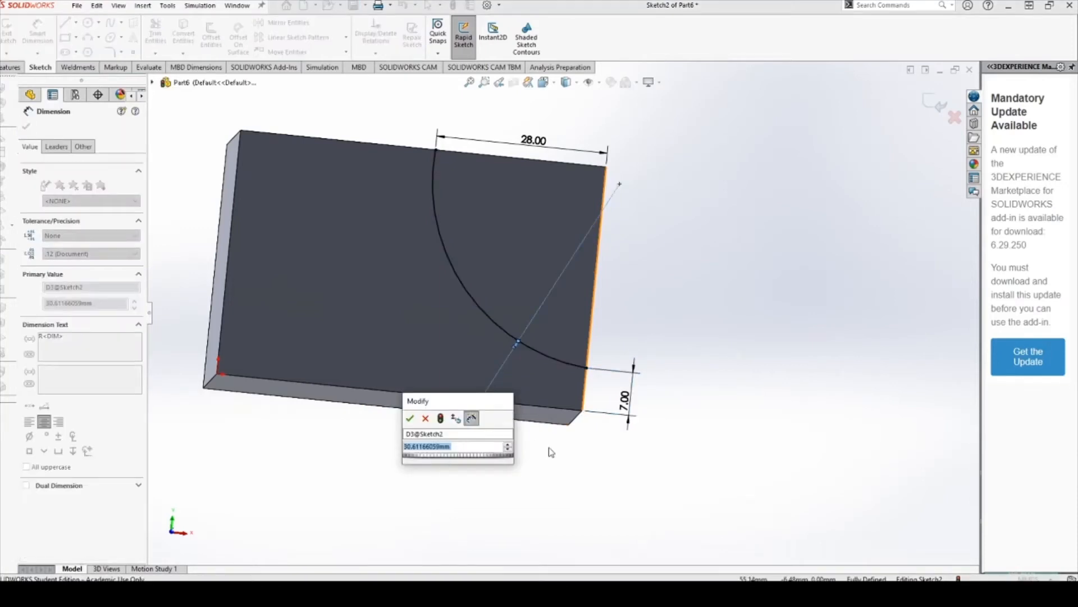
pyautogui.write('30')
pyautogui.press('Return')
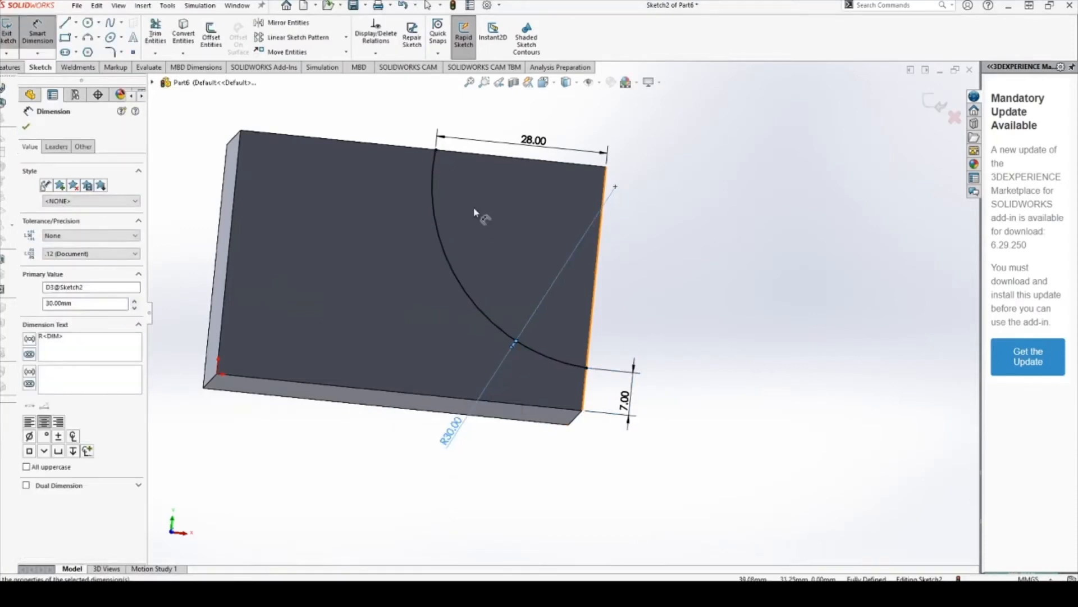
pyautogui.press('Escape')
pyautogui.moveTo(474, 212); pyautogui.dragTo(553, 277, button='middle')
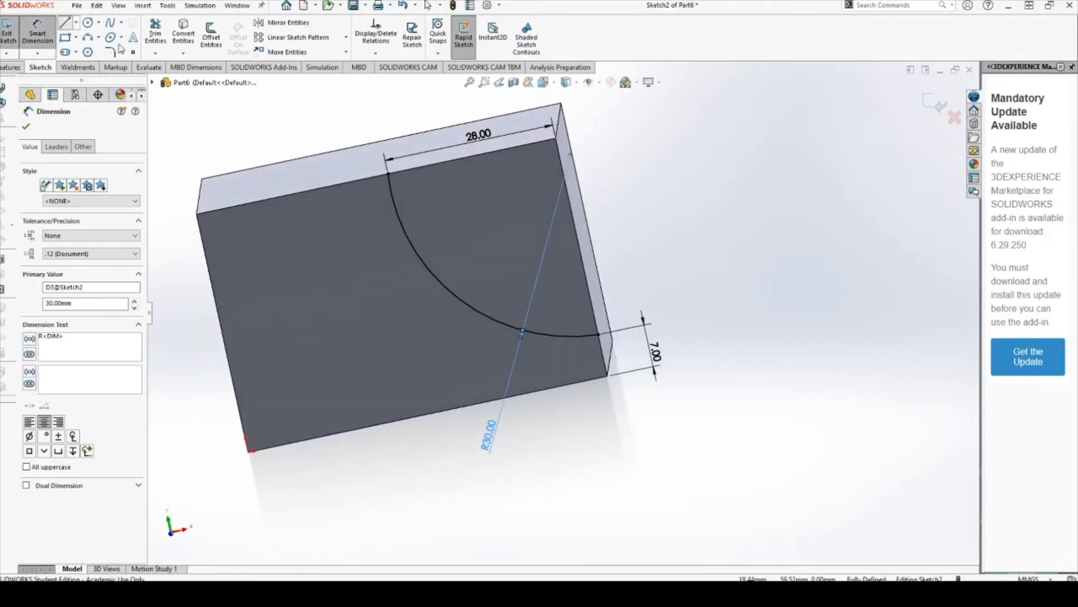
# Close the arc profile with two lines running from its upper endpoint through the front face's upper right corner to its lower endpoint
pyautogui.keyDown('ctrl'); pyautogui.moveTo(501, 180); pyautogui.dragTo(523, 237, button='middle'); pyautogui.keyUp('ctrl')
pyautogui.scroll(-2, 509, 227)
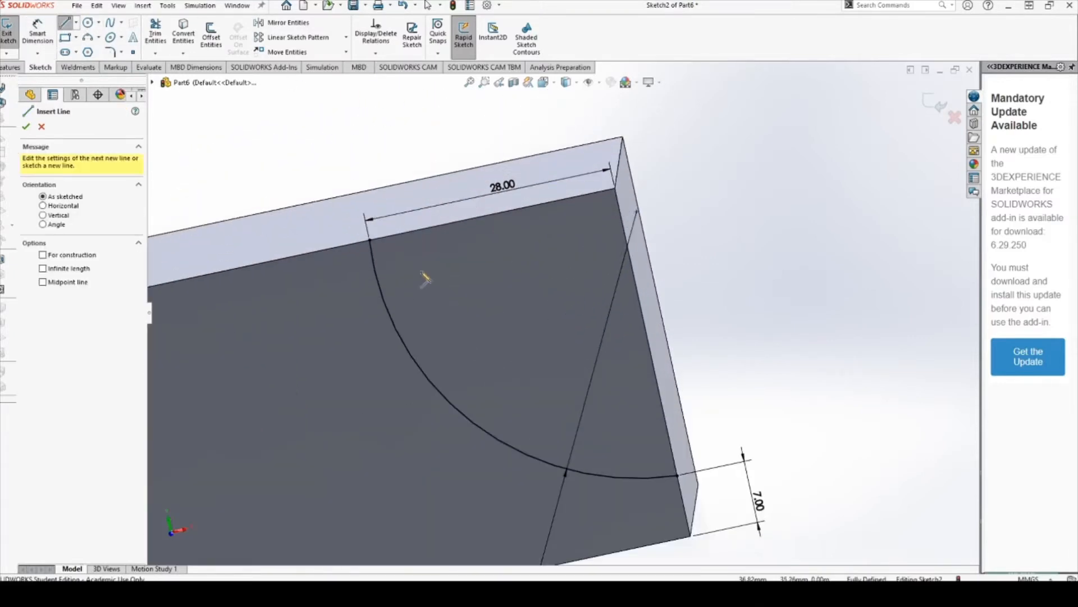
pyautogui.click(370, 241)
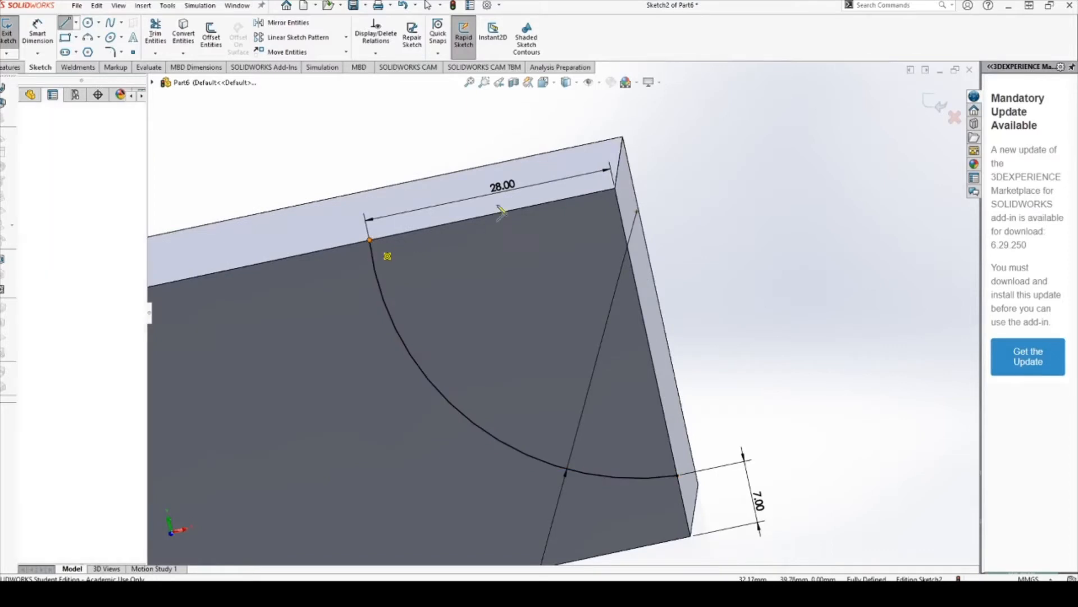
pyautogui.click(615, 188)
pyautogui.click(677, 475)
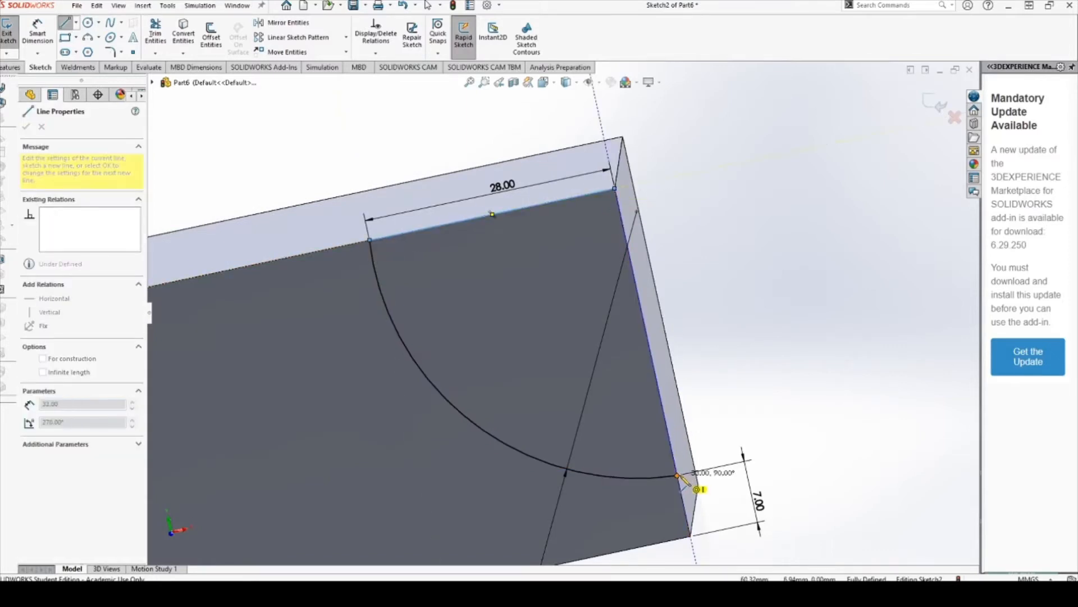
pyautogui.press('Escape')
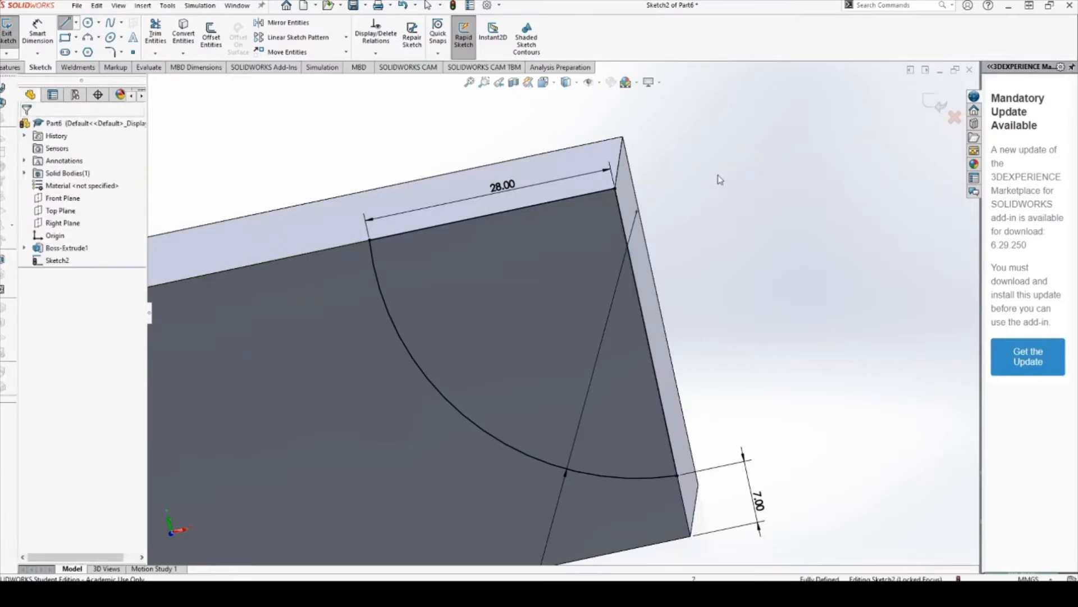
# Cut-extrude the closed arc profile 30 mm deep into the block
pyautogui.moveTo(621, 352)
pyautogui.mouseDown(button='middle')
pyautogui.moveTo(614, 317)
pyautogui.moveTo(588, 290)
pyautogui.mouseUp(button='middle')
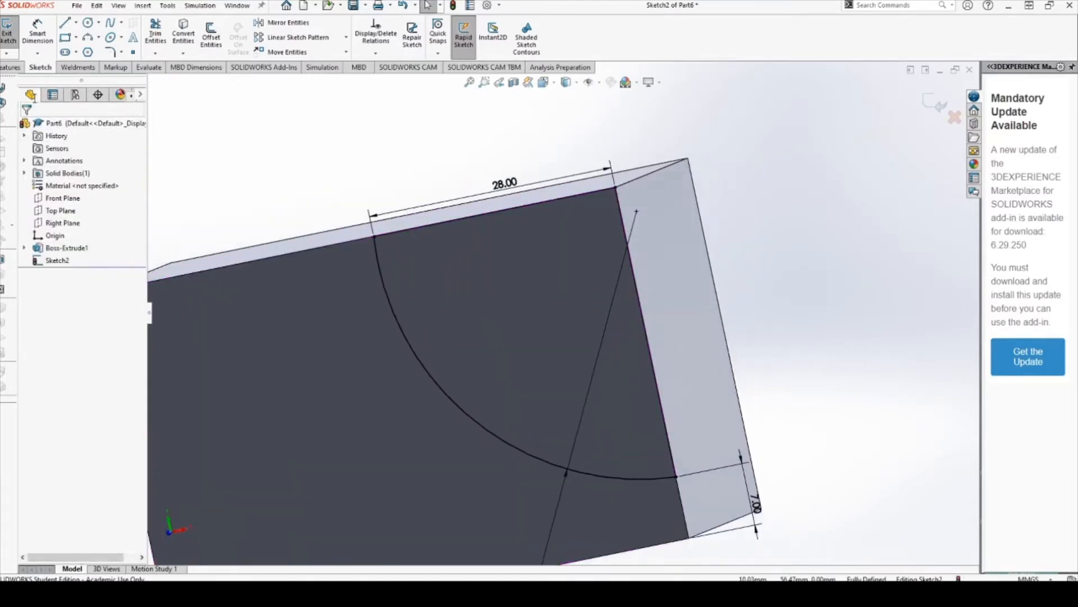
pyautogui.click(12, 67)
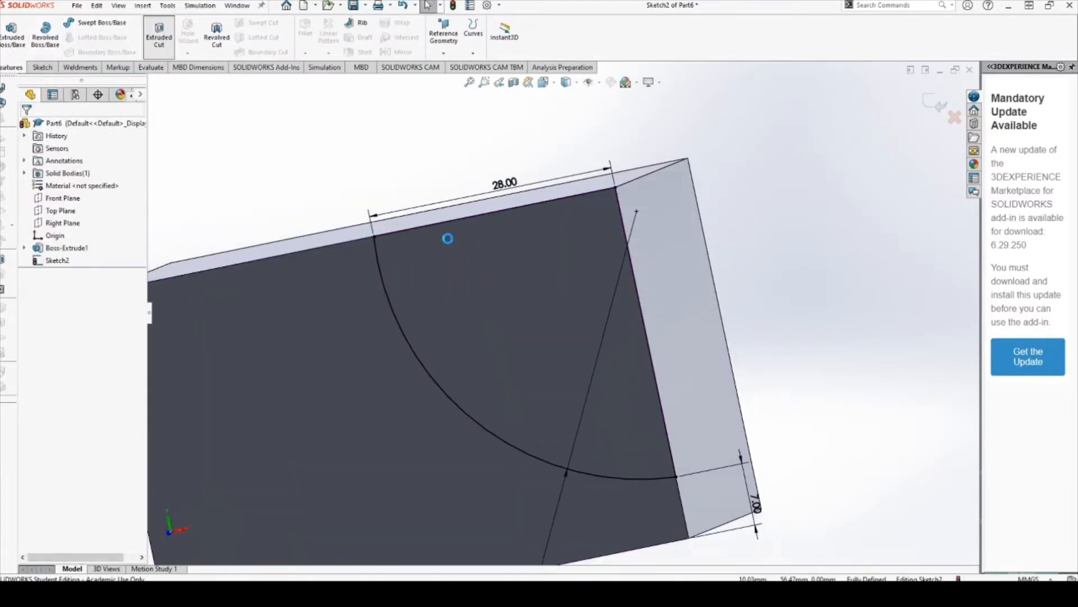
pyautogui.moveTo(598, 292); pyautogui.dragTo(548, 321, button='middle')
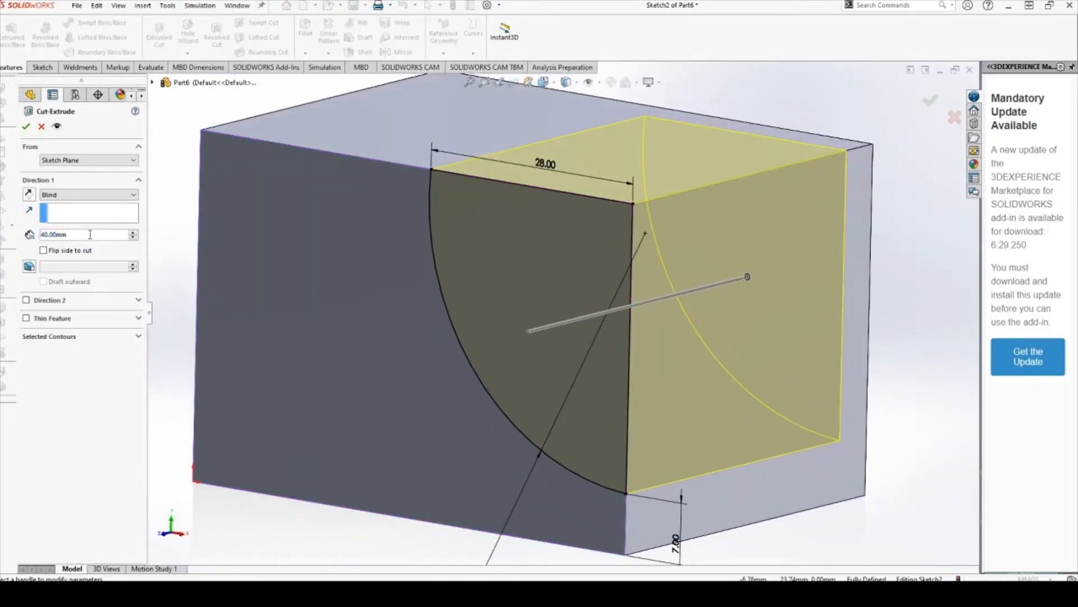
pyautogui.write('30')
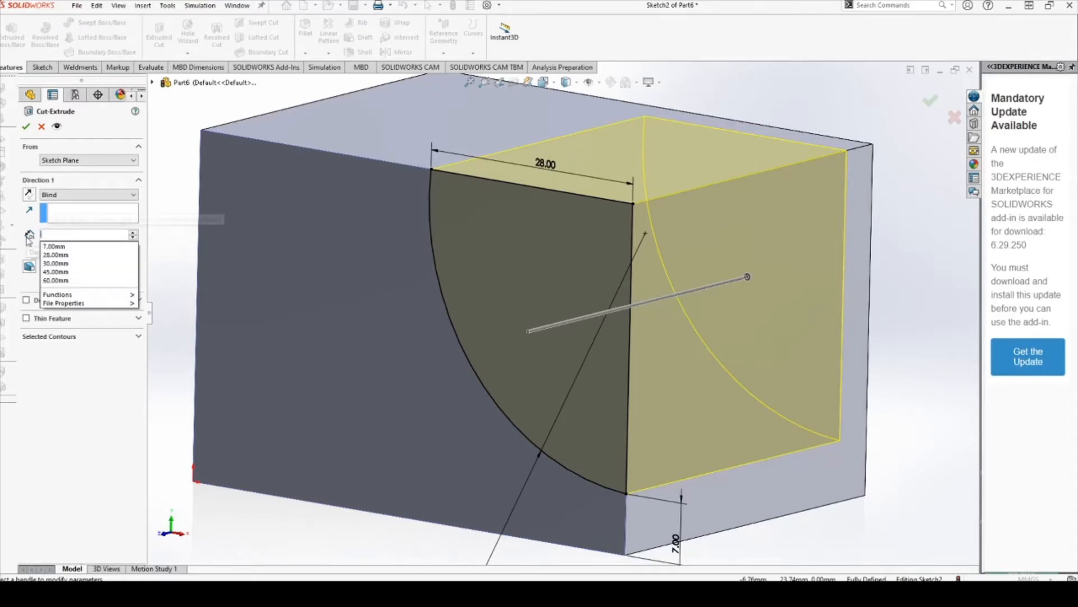
pyautogui.press('Return')
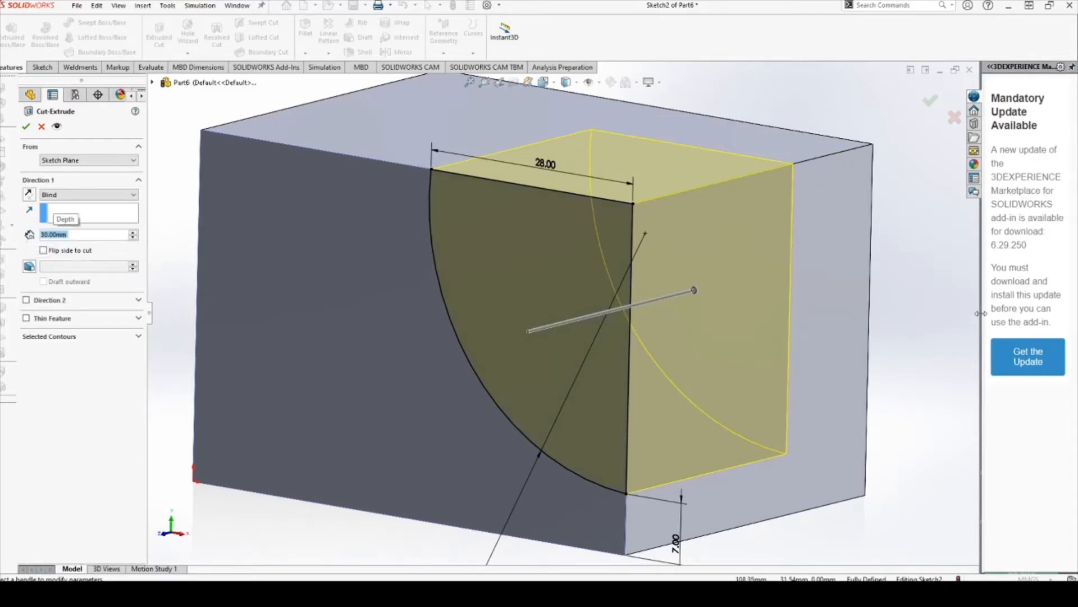
pyautogui.moveTo(967, 316); pyautogui.dragTo(809, 342, button='middle')
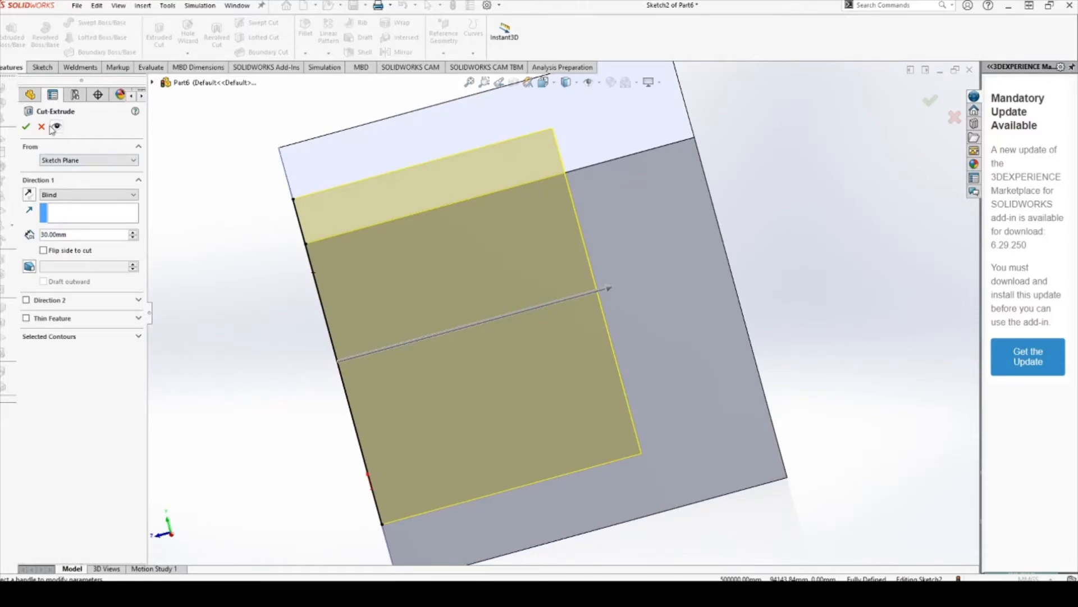
pyautogui.press('Return')
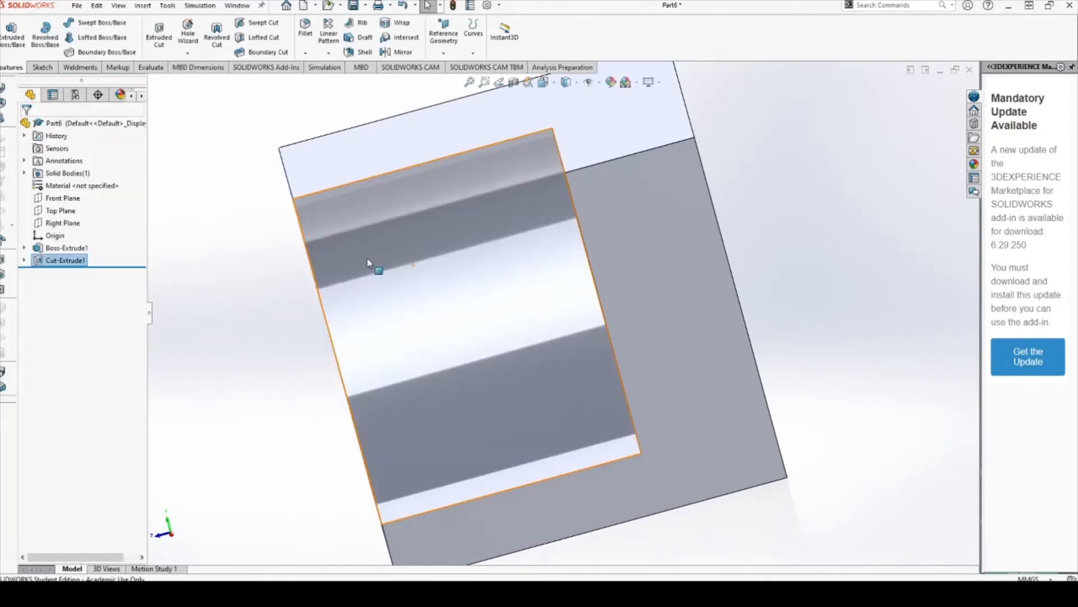
pyautogui.moveTo(440, 264); pyautogui.dragTo(533, 253, button='middle')
pyautogui.scroll(5, 500, 223)
pyautogui.scroll(-4, 537, 185)
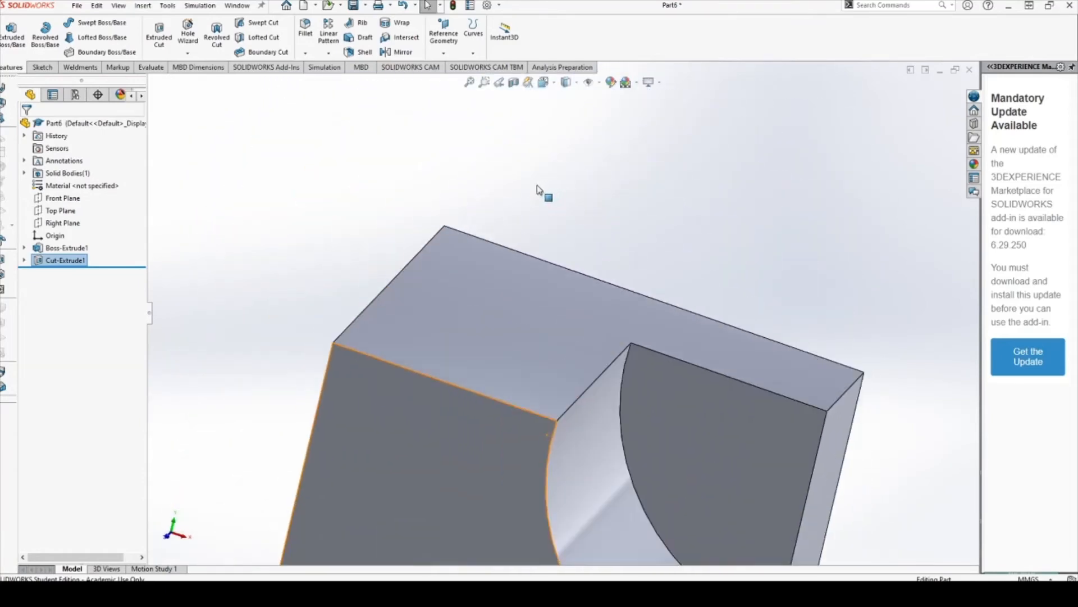
pyautogui.click(41, 68)
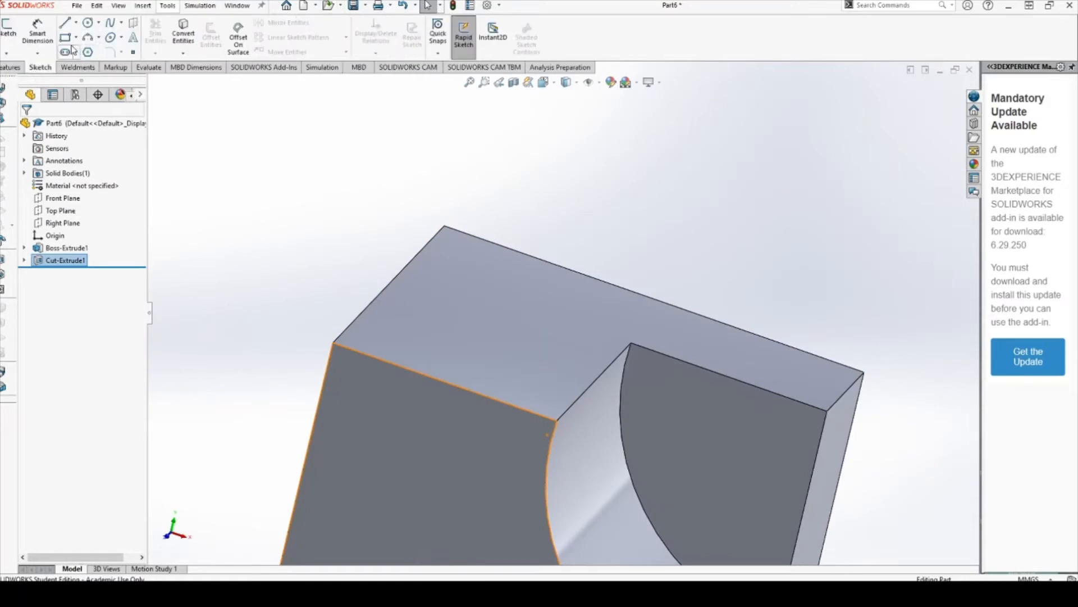
pyautogui.click(67, 41)
pyautogui.scroll(3, 570, 341)
pyautogui.scroll(-3, 629, 358)
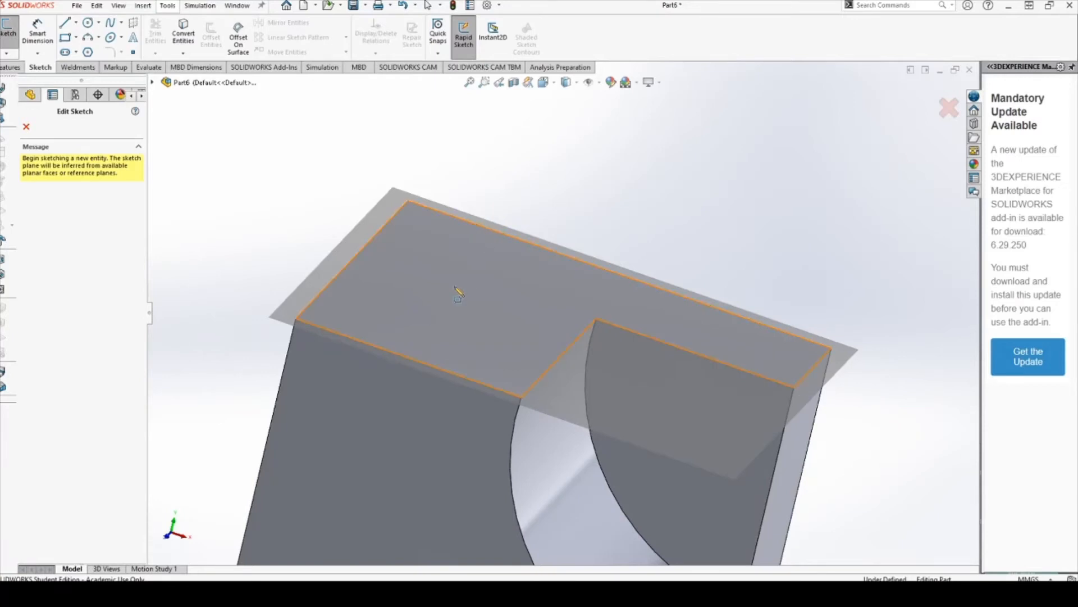
# Add a Weldment feature to the part
pyautogui.click(77, 68)
pyautogui.click(37, 33)
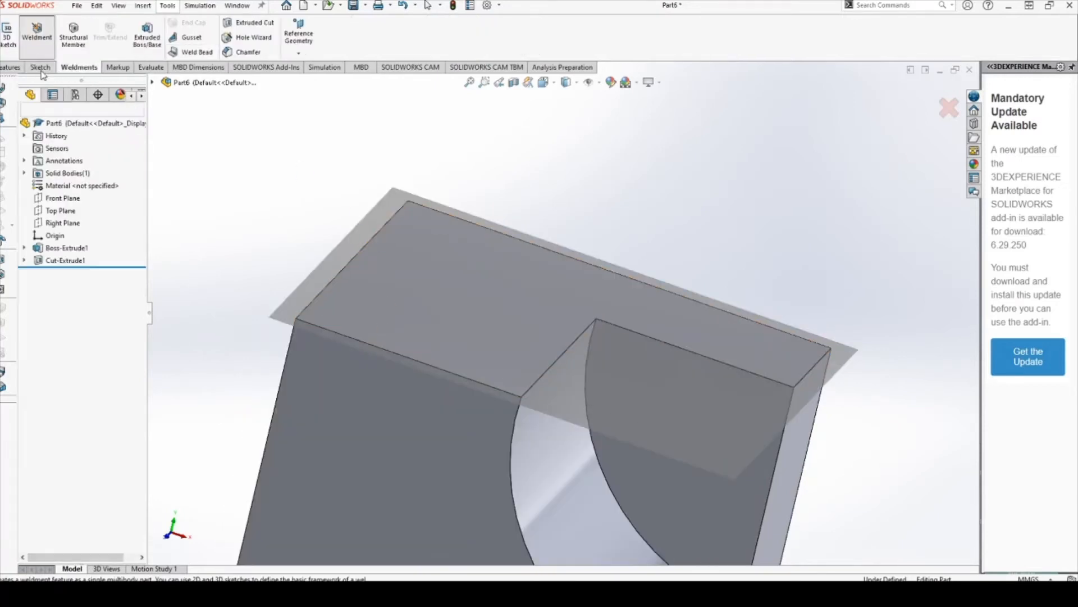
# Sketch a corner rectangle about 13 mm wide on the block's top face, from its front left corner to its back edge
pyautogui.click(40, 67)
pyautogui.click(67, 38)
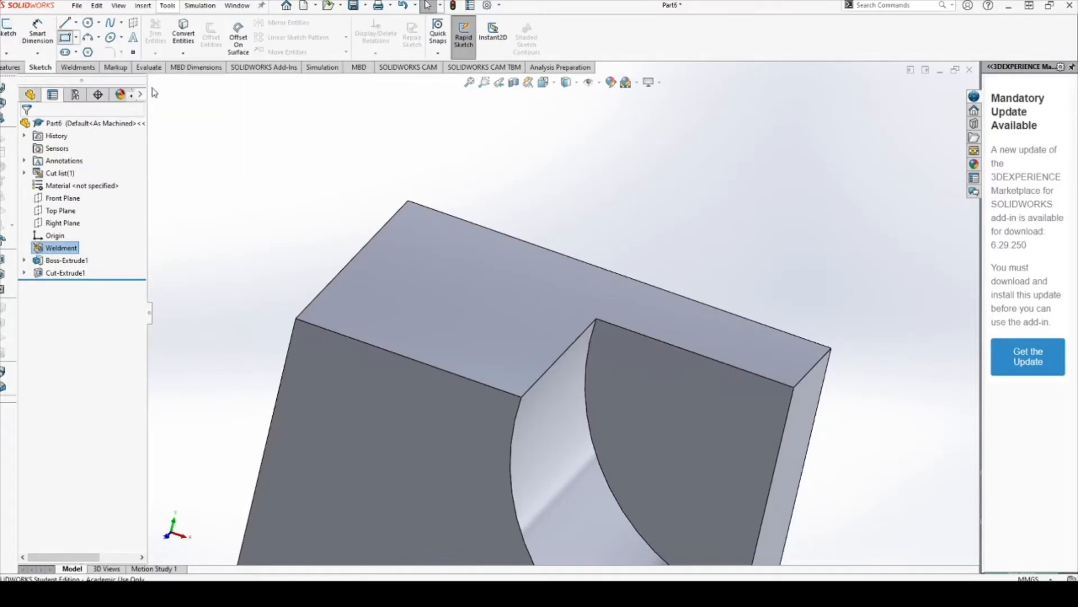
pyautogui.scroll(-3, 319, 335)
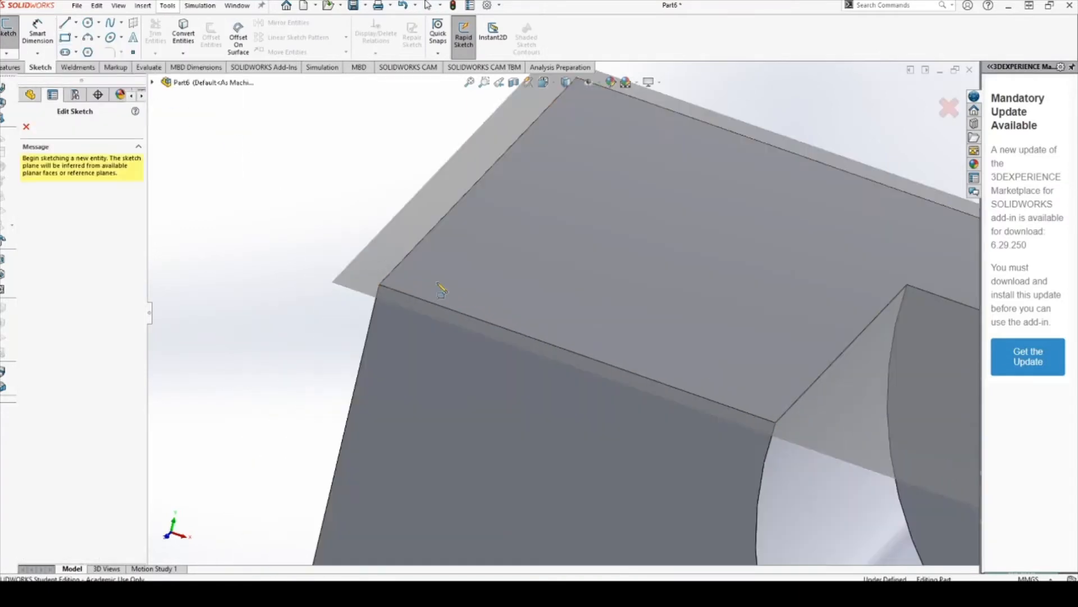
pyautogui.click(381, 284)
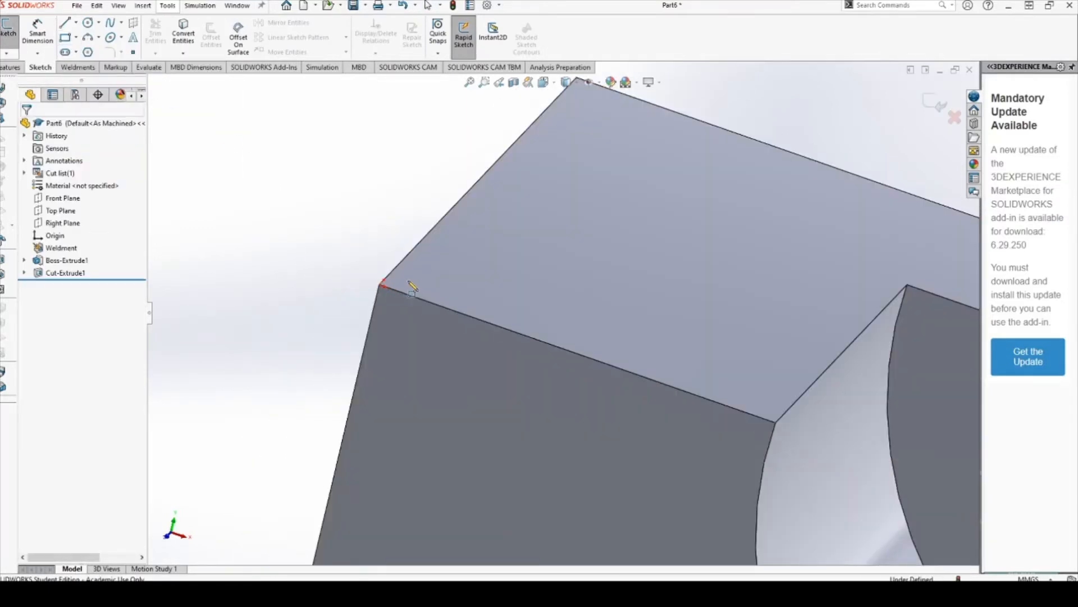
pyautogui.click(740, 134)
pyautogui.press('Escape')
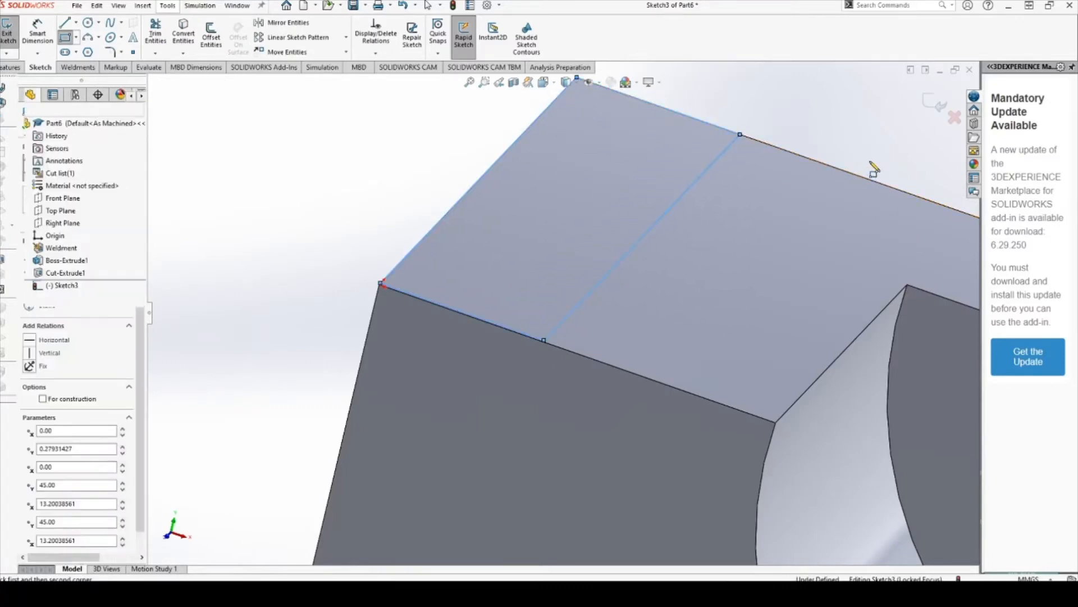
# Move the rectangle's front right corner onto the top face's front edge so that it becomes coincident with it
pyautogui.scroll(3, 890, 157)
pyautogui.scroll(-5, 698, 264)
pyautogui.scroll(1, 539, 275)
pyautogui.scroll(1, 494, 269)
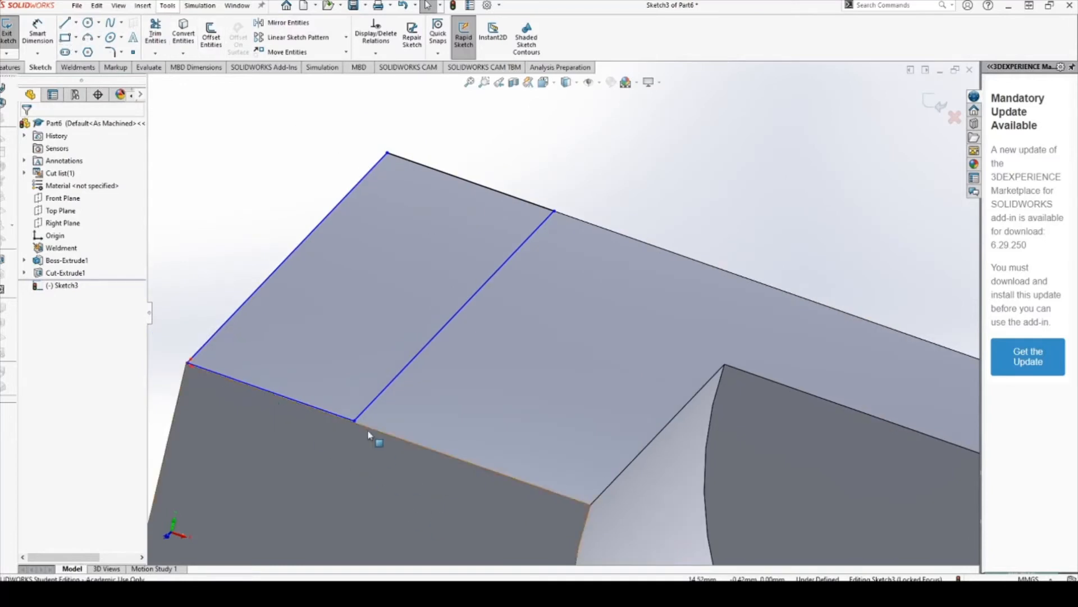
pyautogui.scroll(1, 366, 434)
pyautogui.scroll(-4, 366, 434)
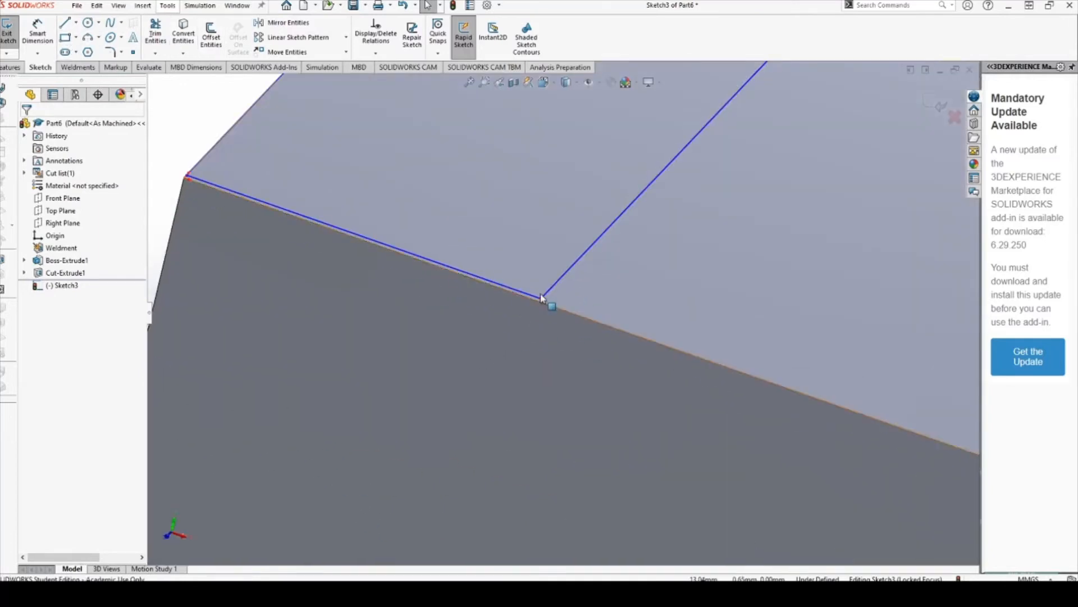
pyautogui.moveTo(540, 298); pyautogui.dragTo(543, 307)
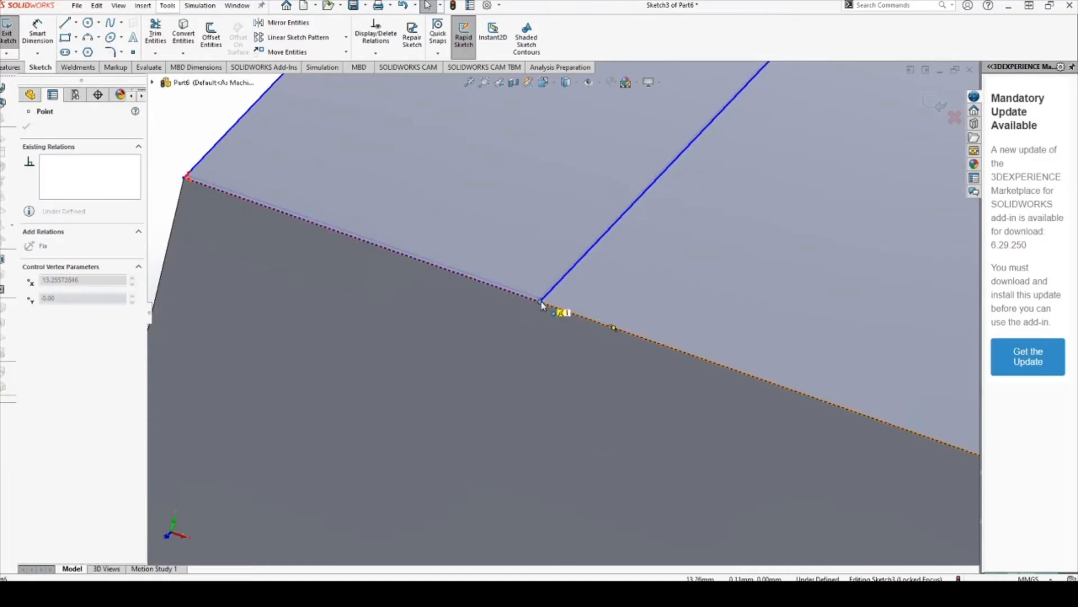
pyautogui.scroll(3, 588, 281)
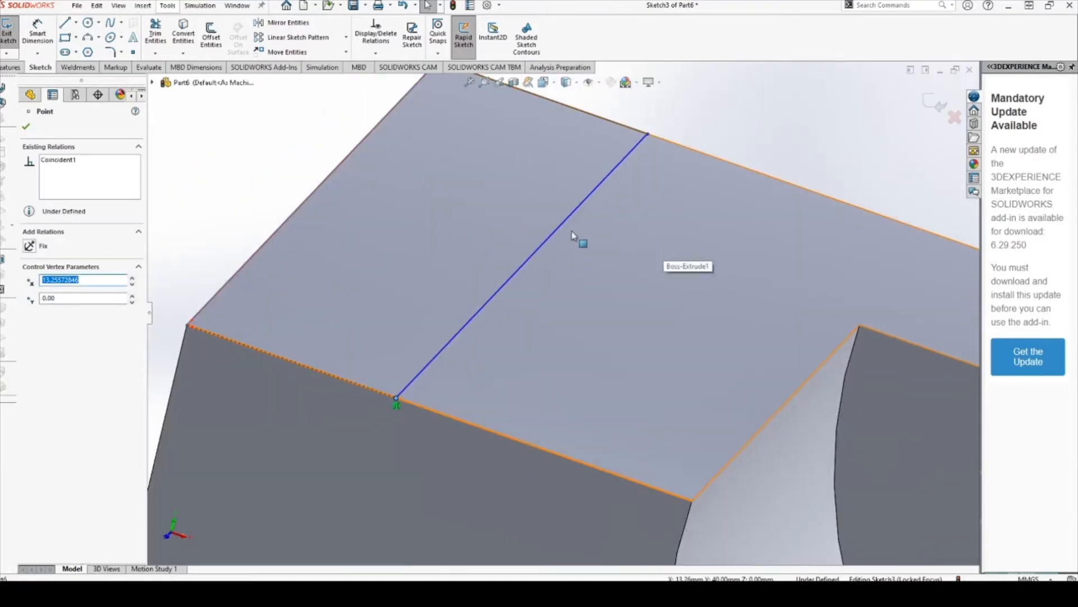
# Dimension the distance between the rectangle's left and right sides as 13 mm
pyautogui.click(43, 44)
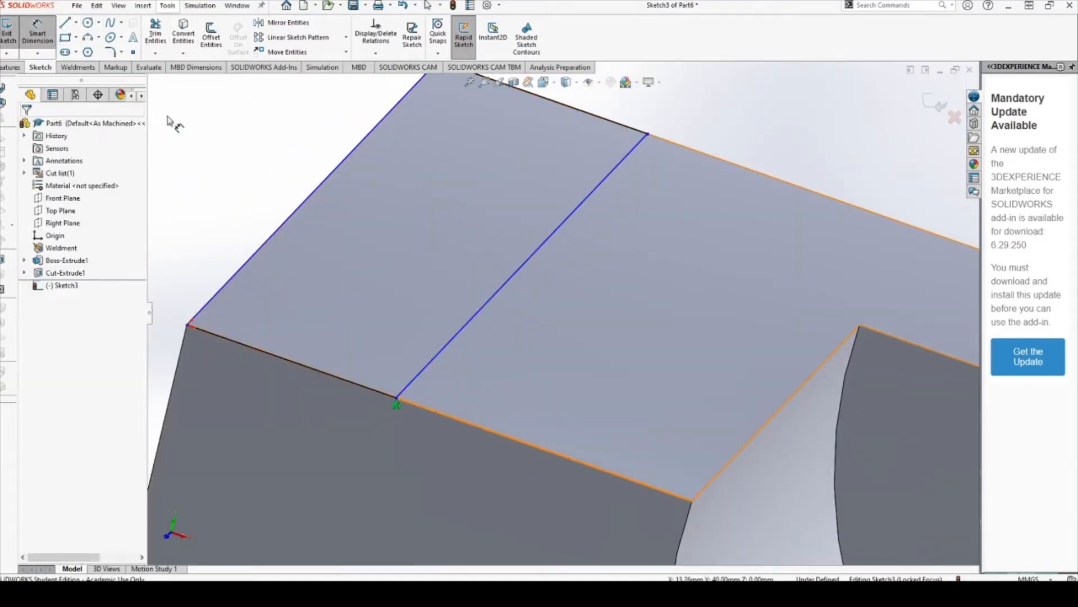
pyautogui.click(484, 295)
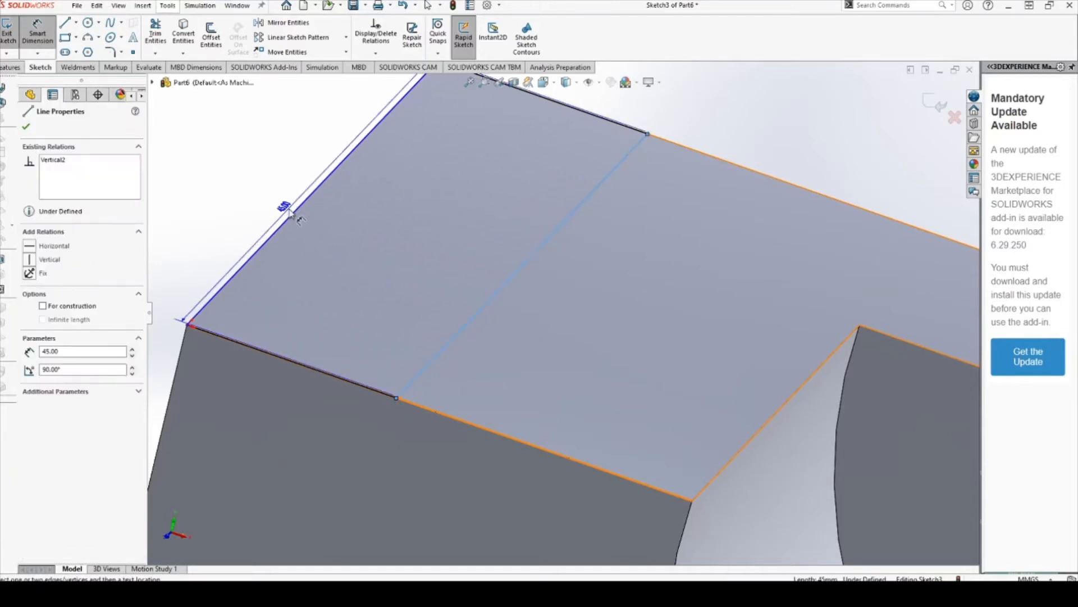
pyautogui.scroll(3, 265, 361)
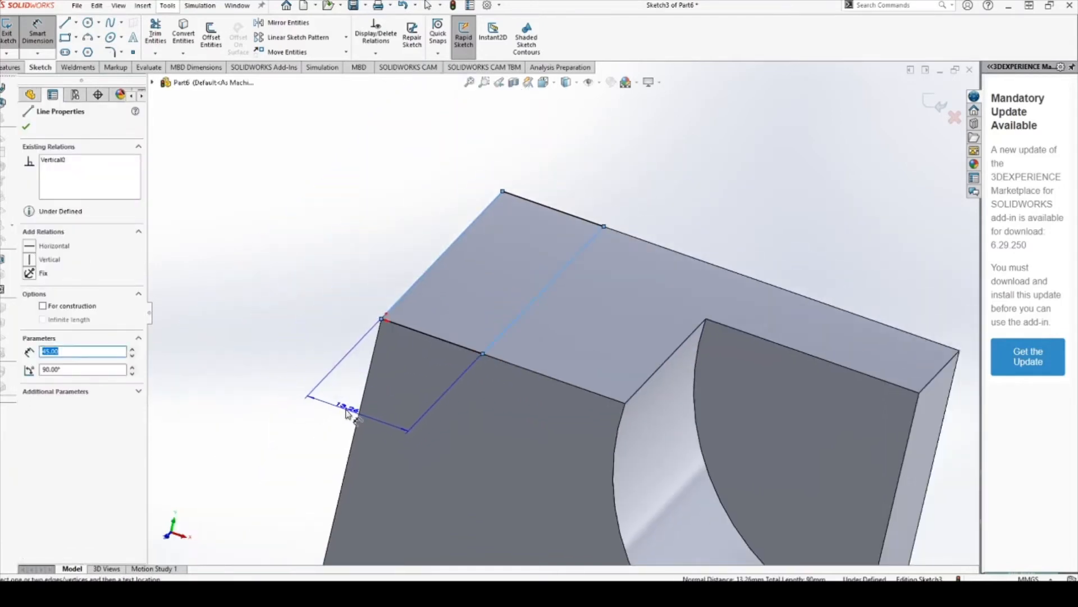
pyautogui.click(373, 409)
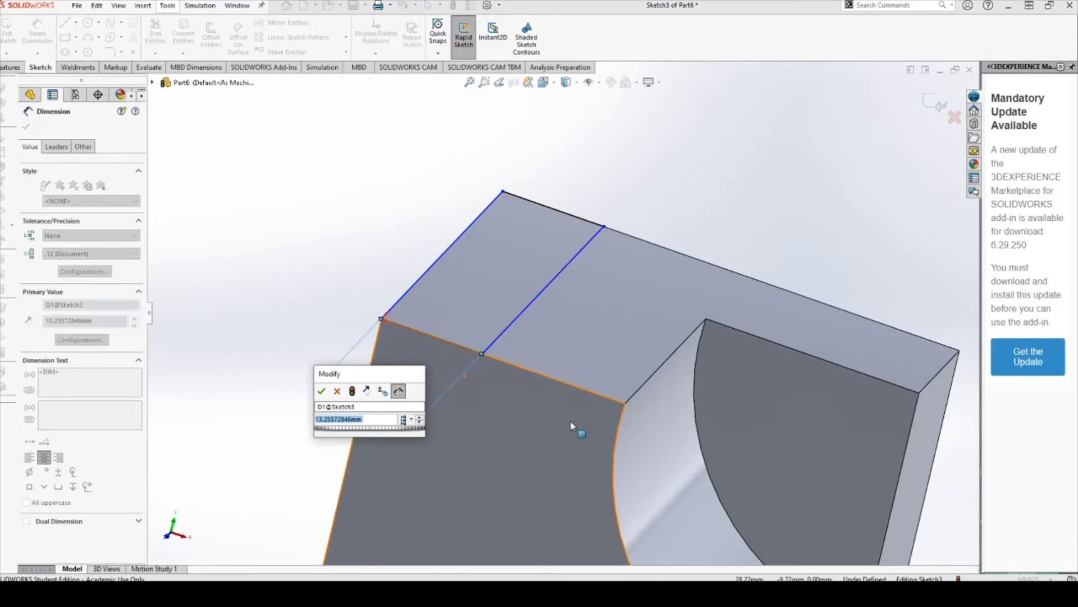
pyautogui.write('13')
pyautogui.press('Return')
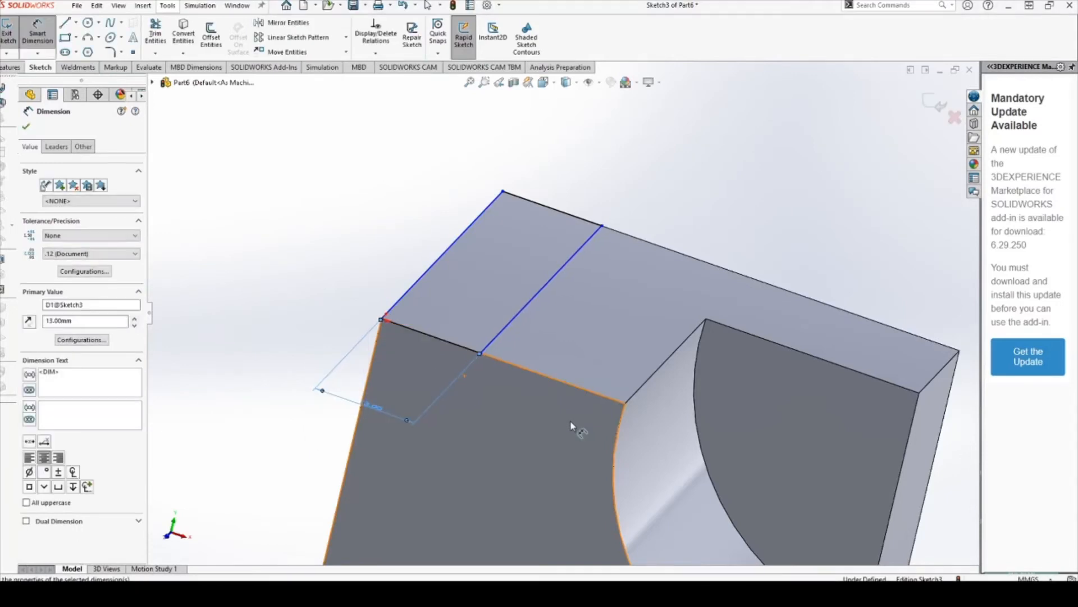
# Sketch a circle of about 6 mm radius centred on the midpoint of the rectangle's right side
pyautogui.moveTo(739, 202); pyautogui.dragTo(662, 278, button='middle')
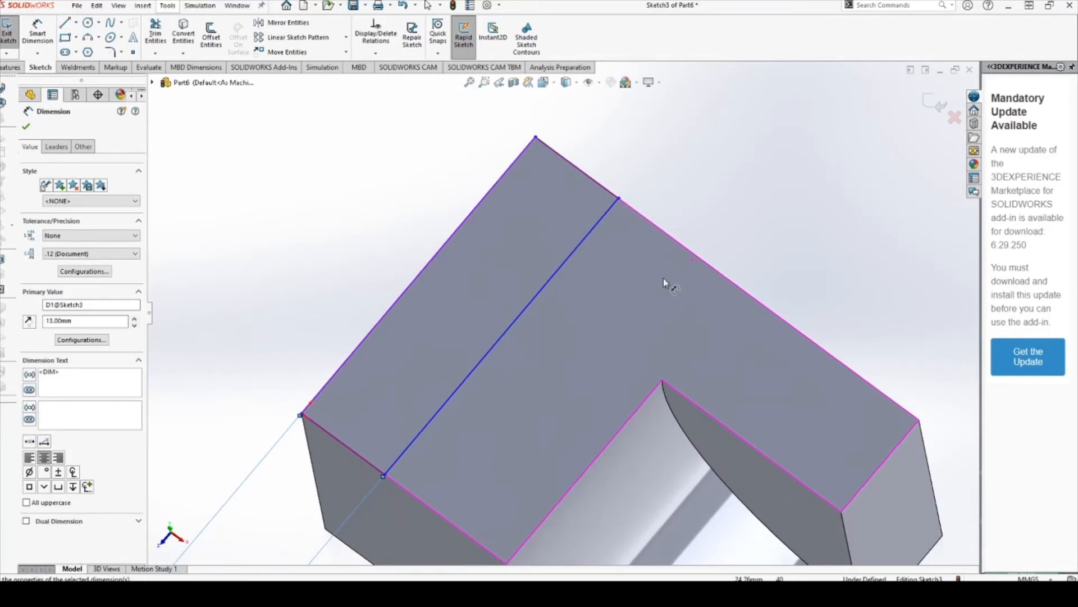
pyautogui.click(89, 24)
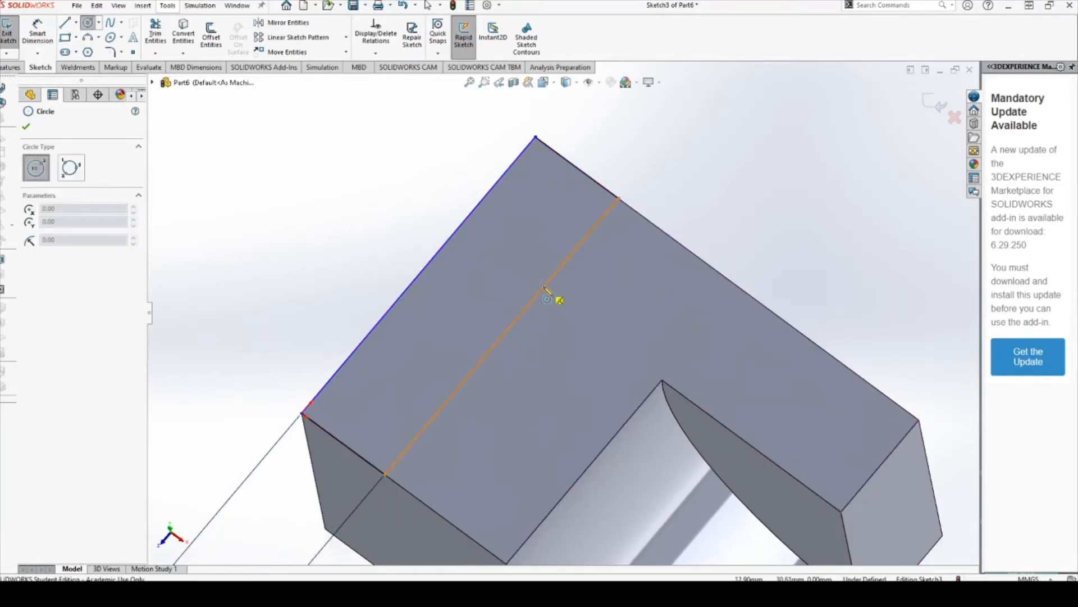
pyautogui.click(501, 336)
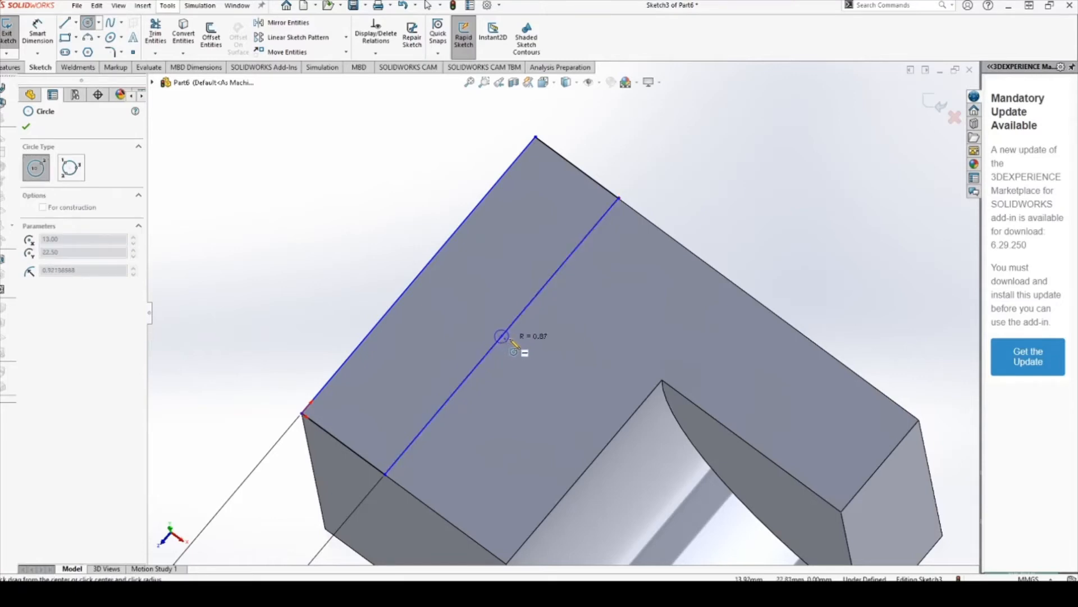
pyautogui.click(547, 351)
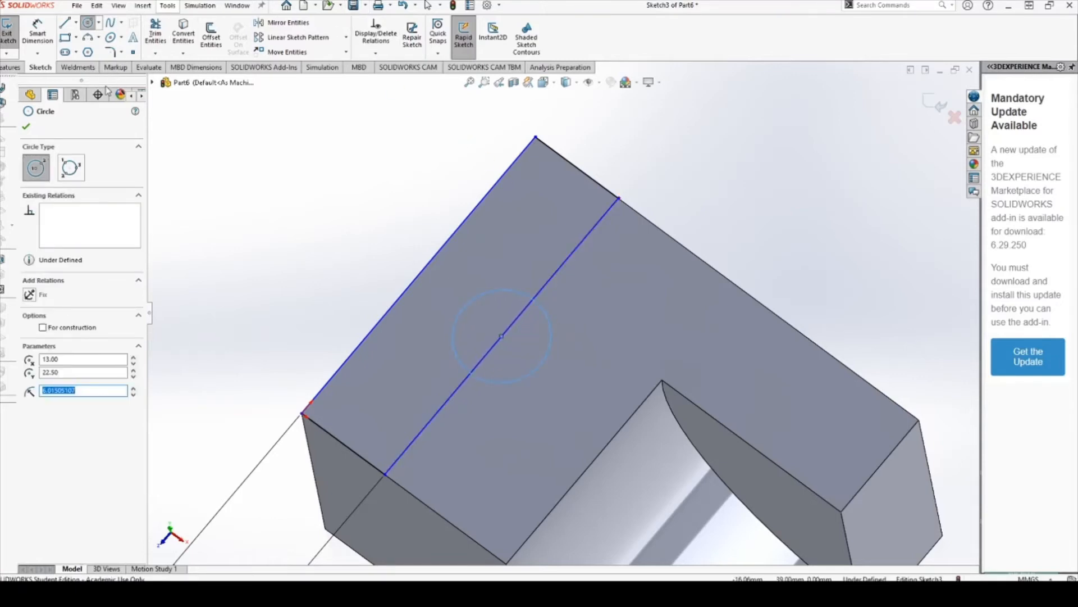
# Dimension the circle on the top face with a 14 mm diameter
pyautogui.click(37, 36)
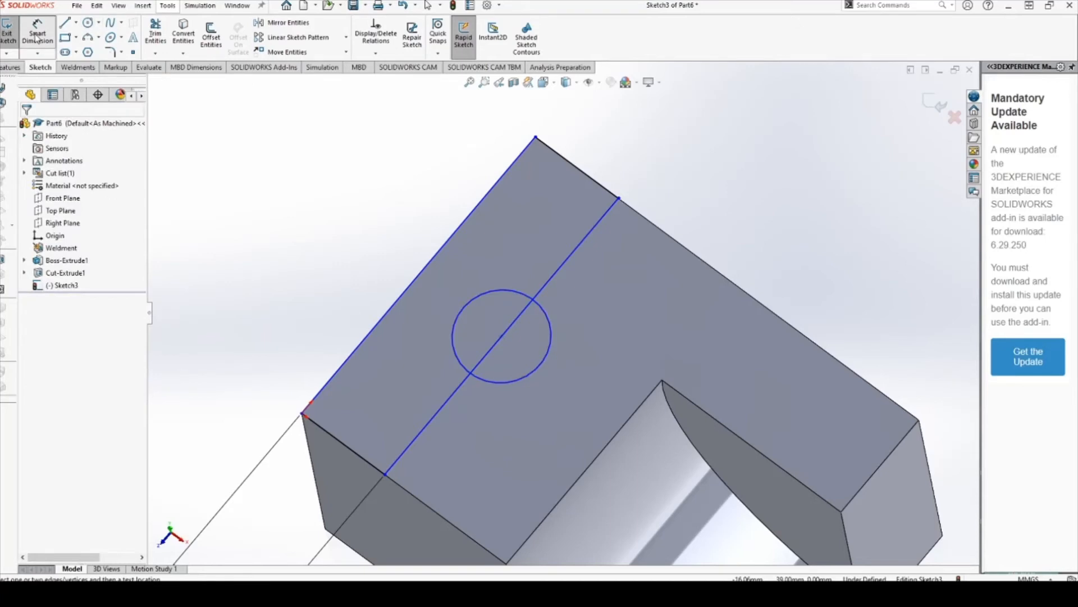
pyautogui.click(550, 326)
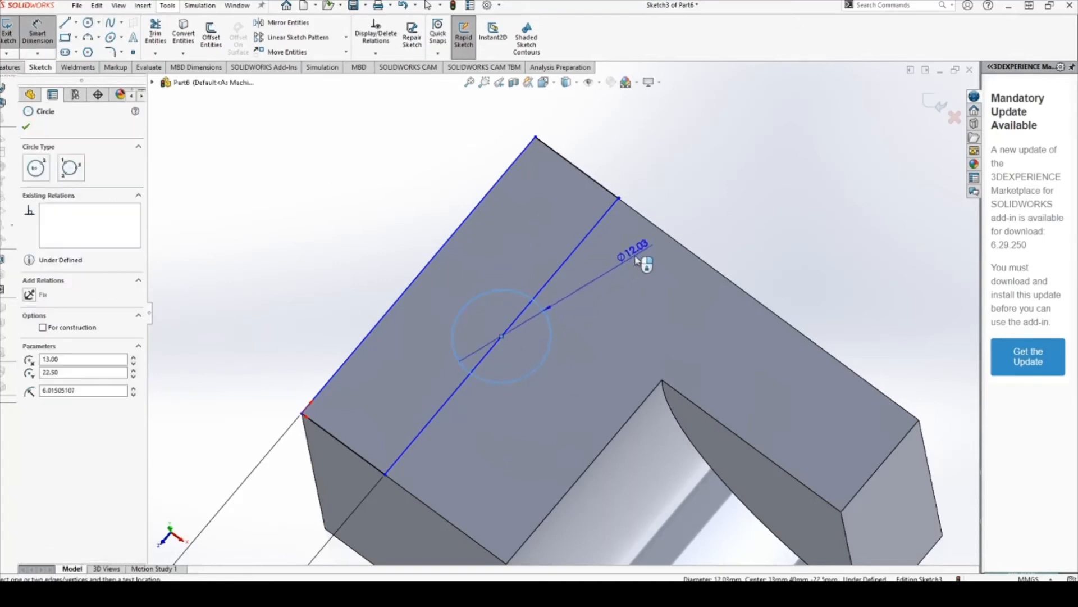
pyautogui.click(688, 365)
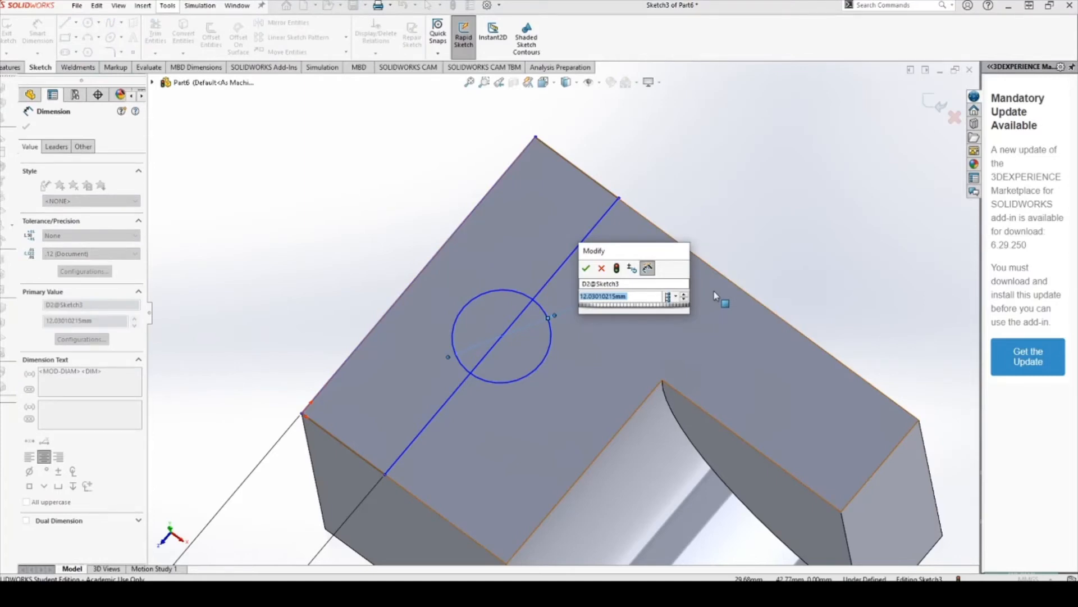
pyautogui.write('14')
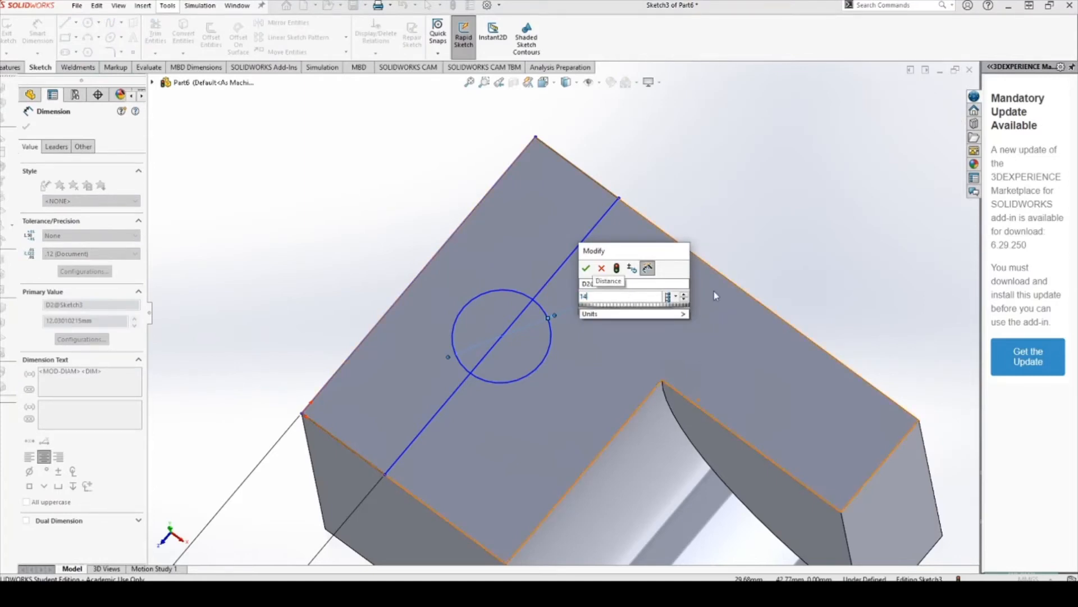
pyautogui.press('Return')
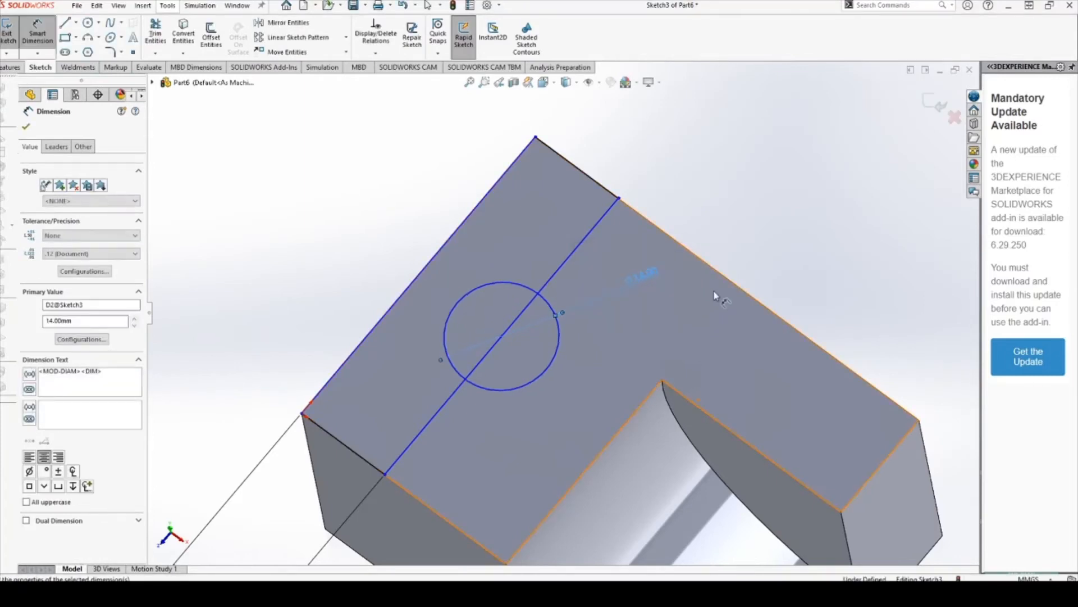
# Extrude-cut the rectangle and the whole circle, using all three sketch regions, to a blind depth of 20 mm
pyautogui.click(7, 67)
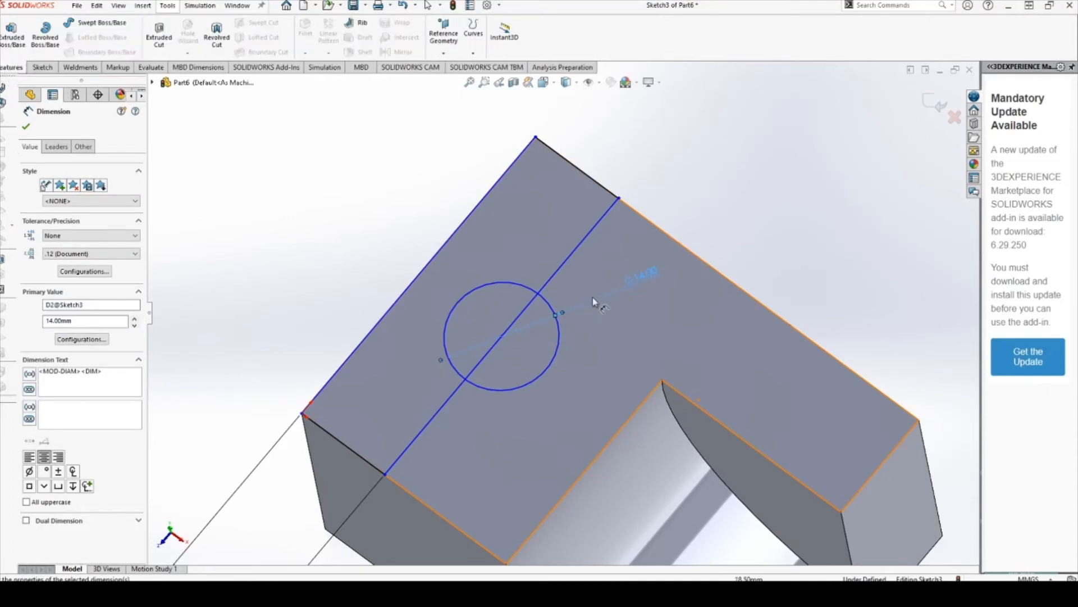
pyautogui.click(162, 40)
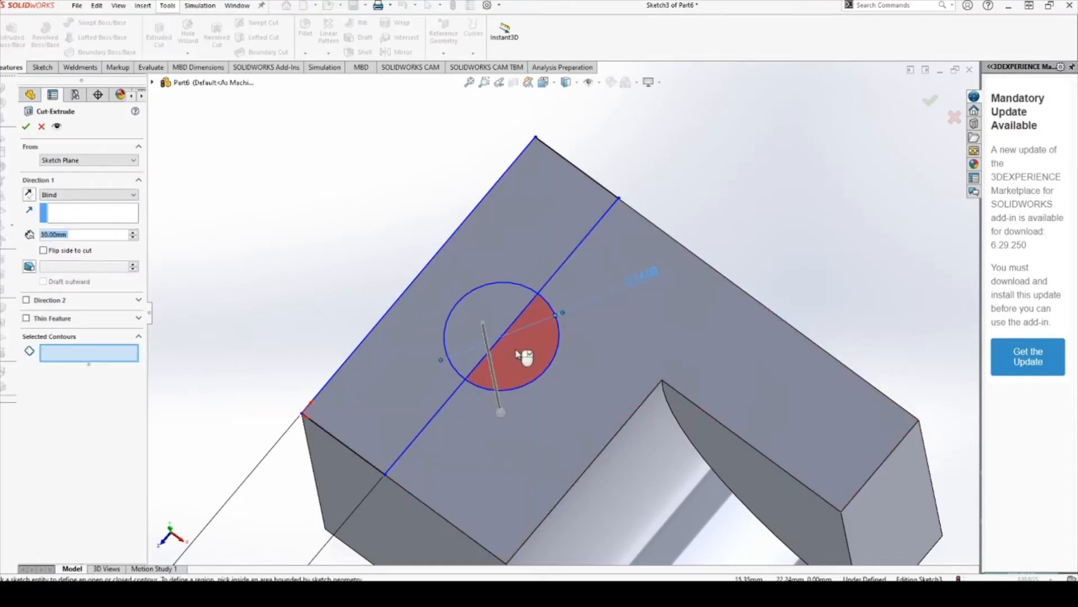
pyautogui.click(526, 362)
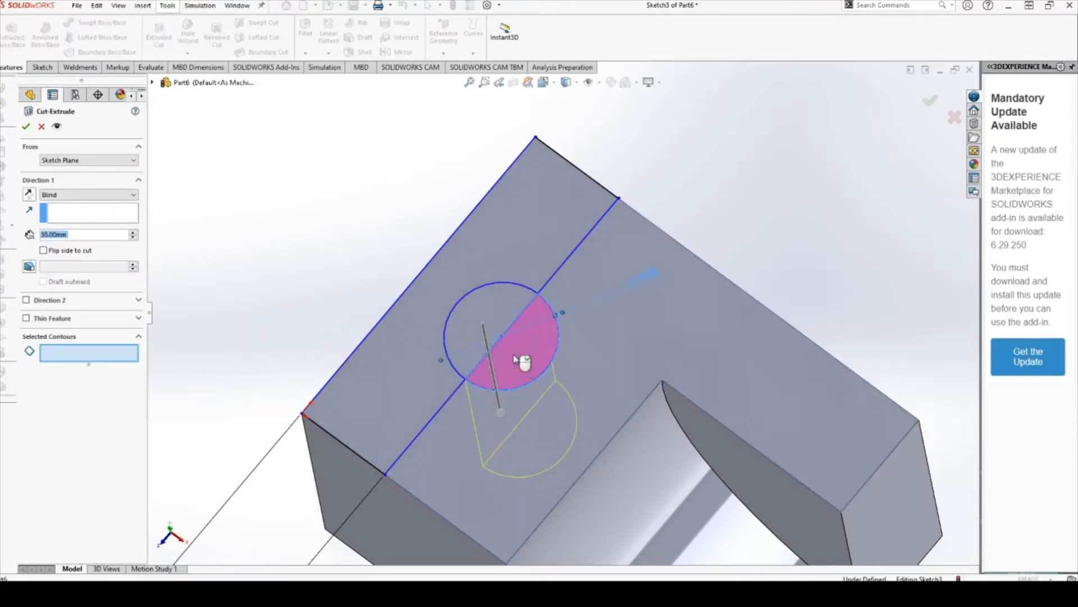
pyautogui.click(501, 307)
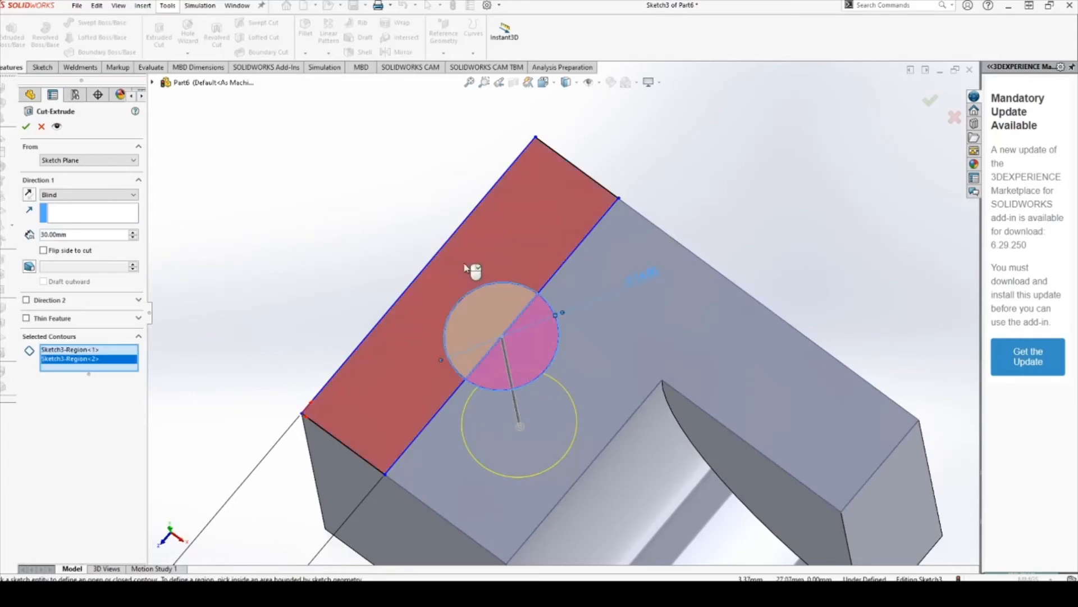
pyautogui.click(466, 273)
pyautogui.moveTo(466, 272)
pyautogui.mouseDown(button='middle')
pyautogui.moveTo(513, 321)
pyautogui.moveTo(556, 319)
pyautogui.moveTo(522, 368)
pyautogui.moveTo(553, 351)
pyautogui.mouseUp(button='middle')
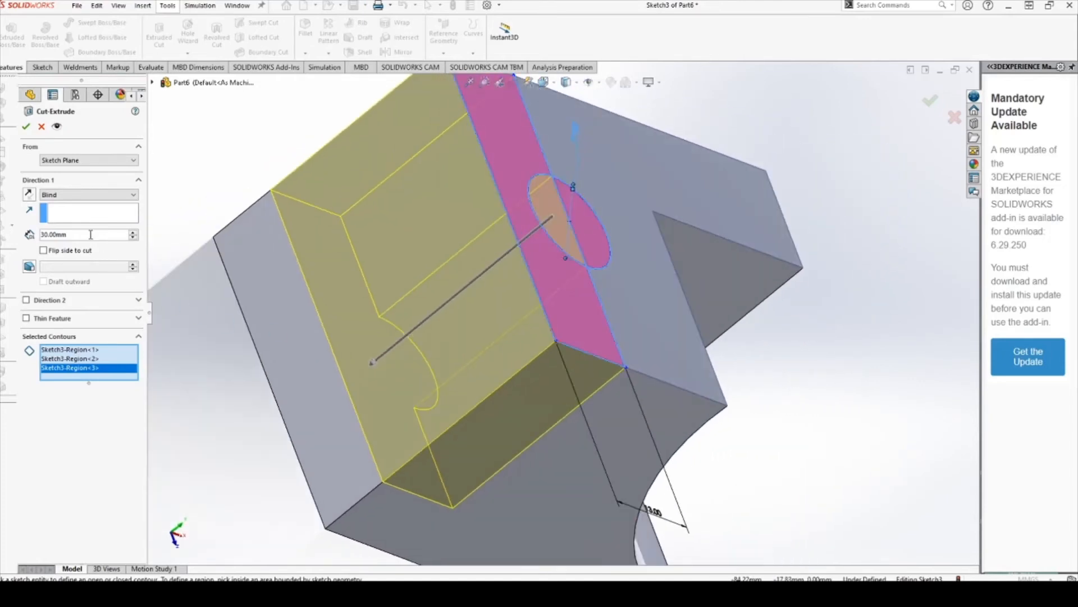
pyautogui.doubleClick(90, 235)
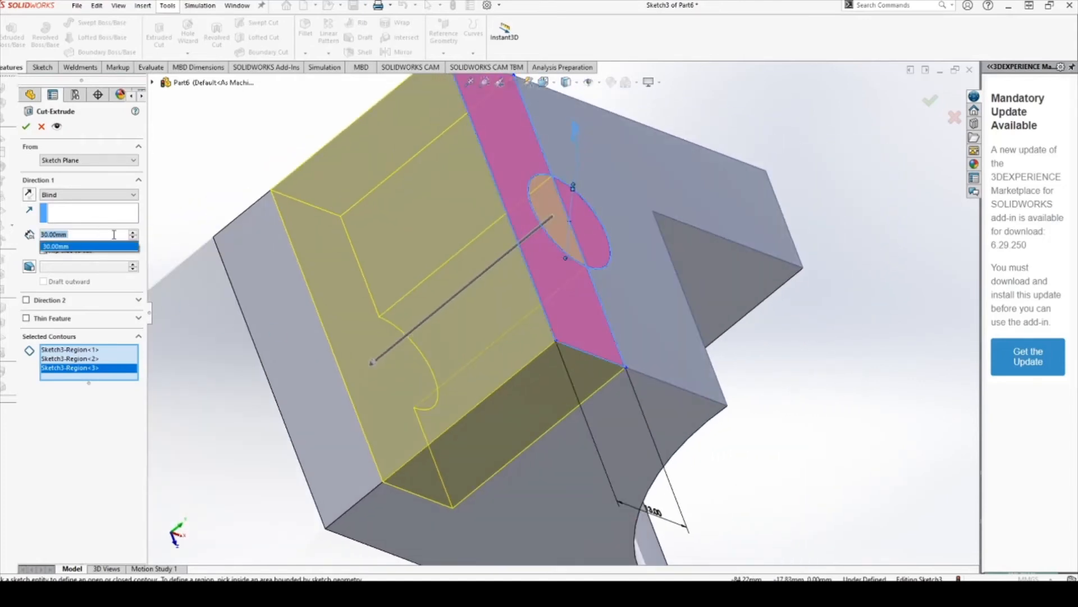
pyautogui.write('20')
pyautogui.press('Return')
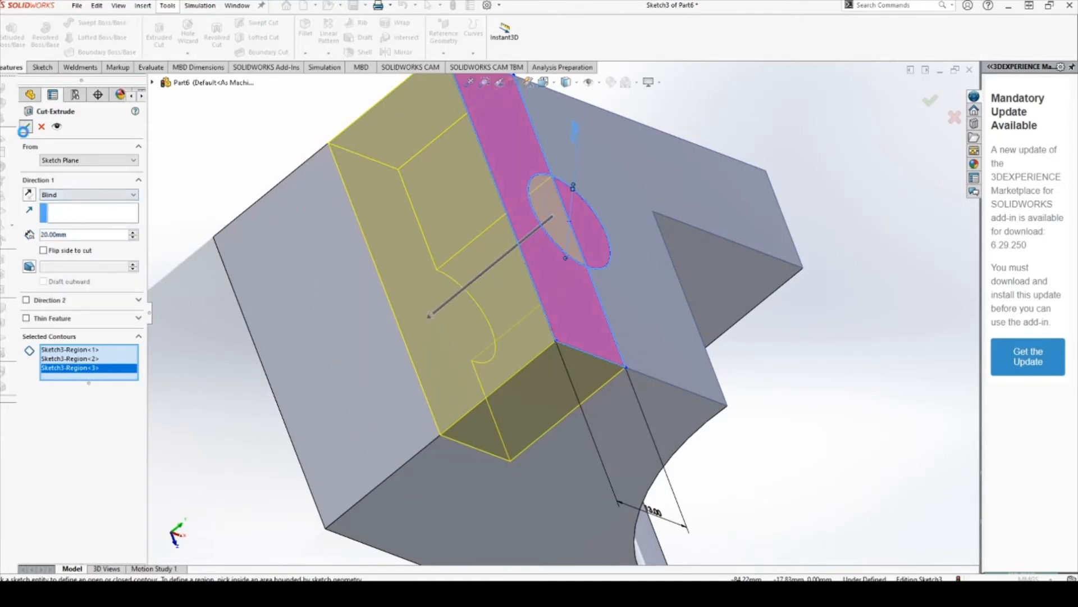
pyautogui.click(25, 127)
# Sketch a corner rectangle about 21 mm long and 13 mm high on the block's back face, with one side on its bottom edge
pyautogui.moveTo(276, 301); pyautogui.dragTo(567, 365, button='middle')
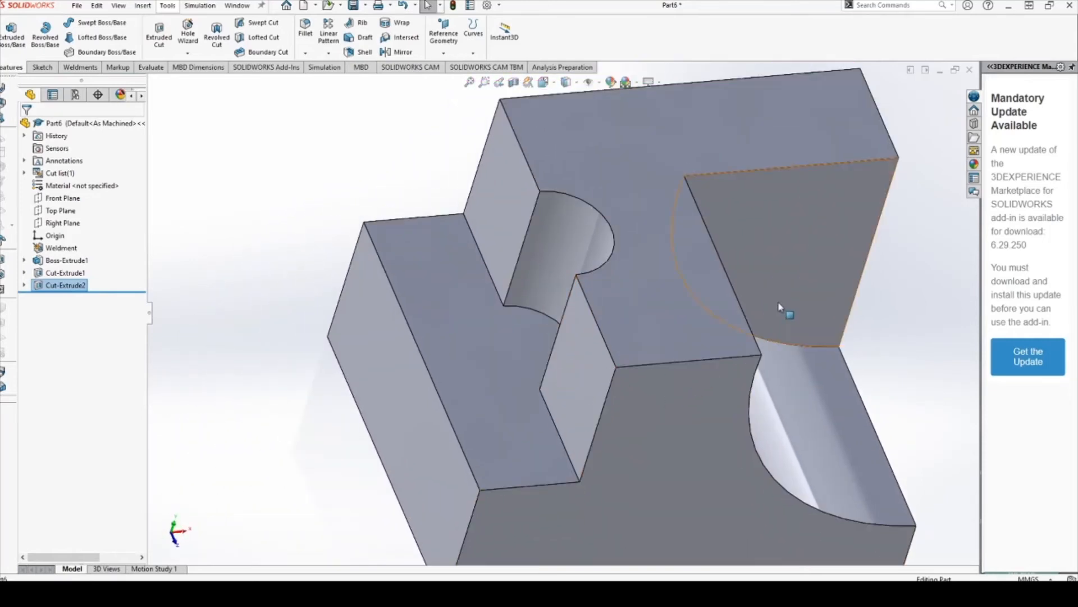
pyautogui.moveTo(776, 307); pyautogui.dragTo(622, 496, button='middle')
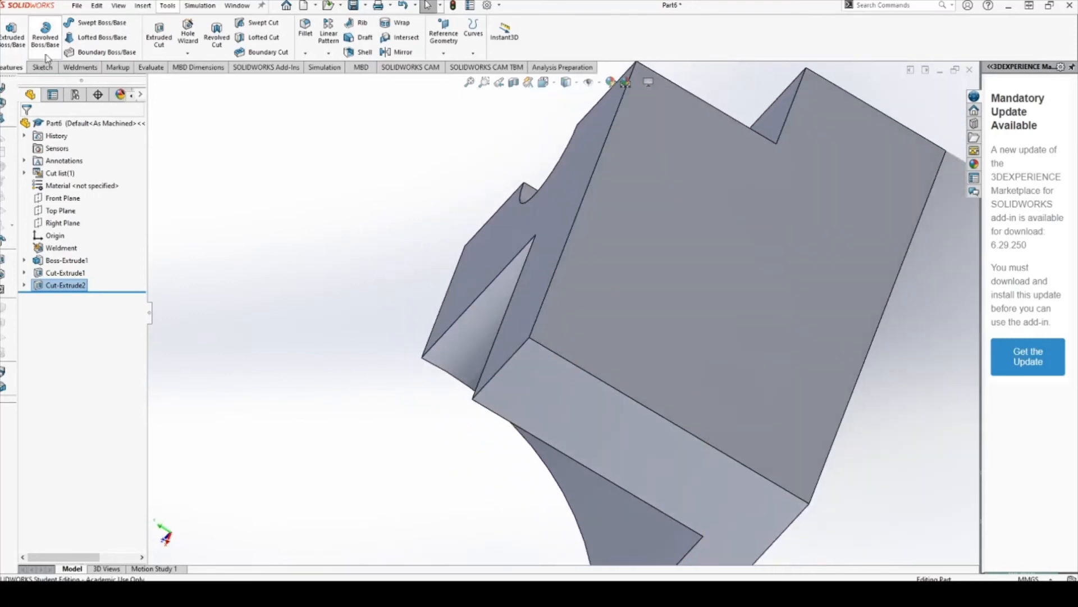
pyautogui.click(45, 69)
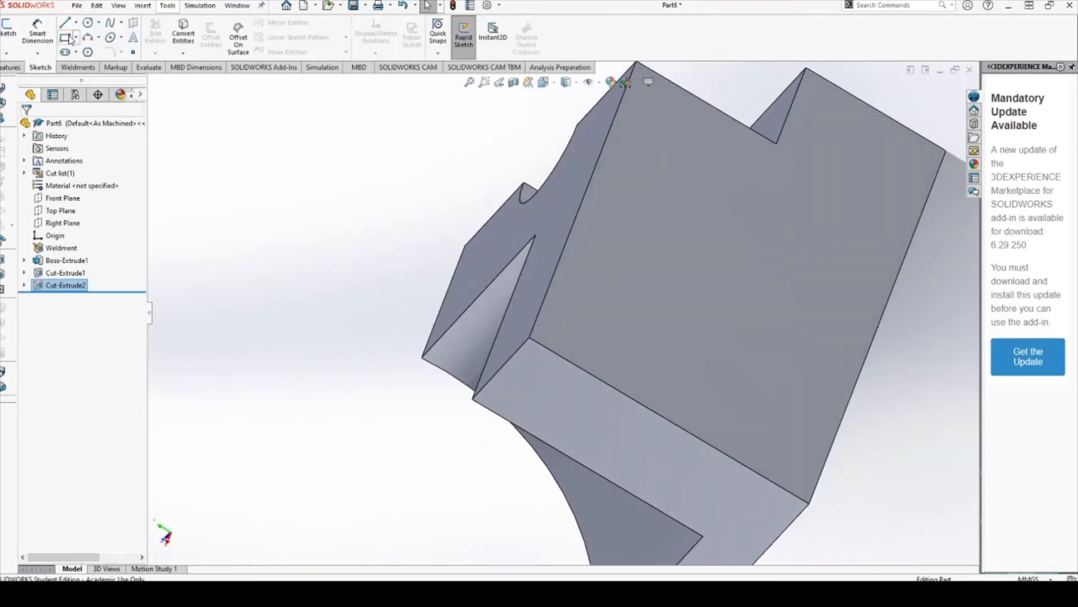
pyautogui.click(69, 38)
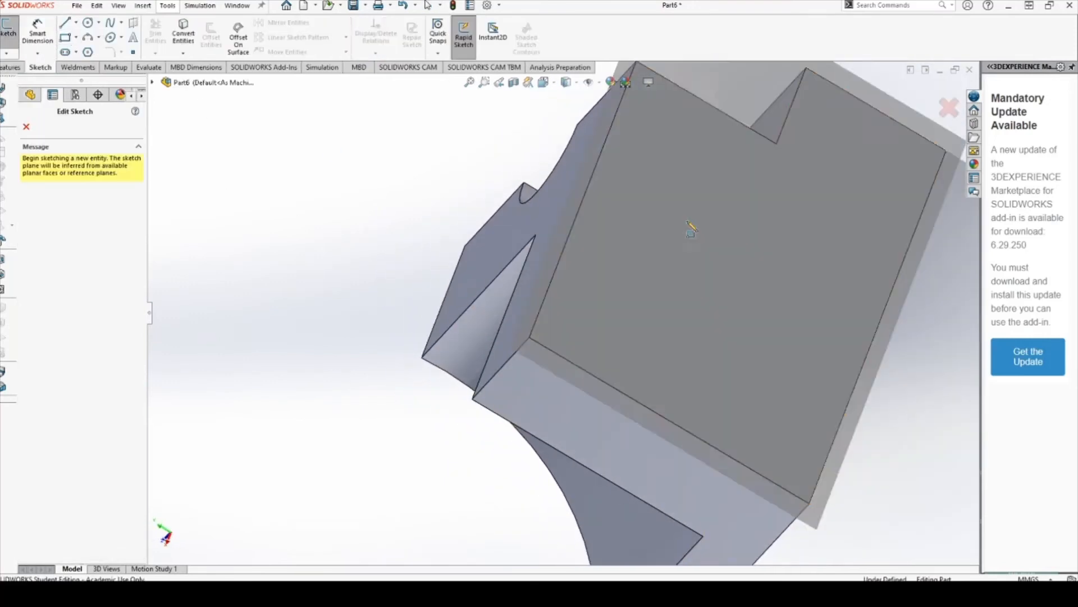
pyautogui.click(913, 290)
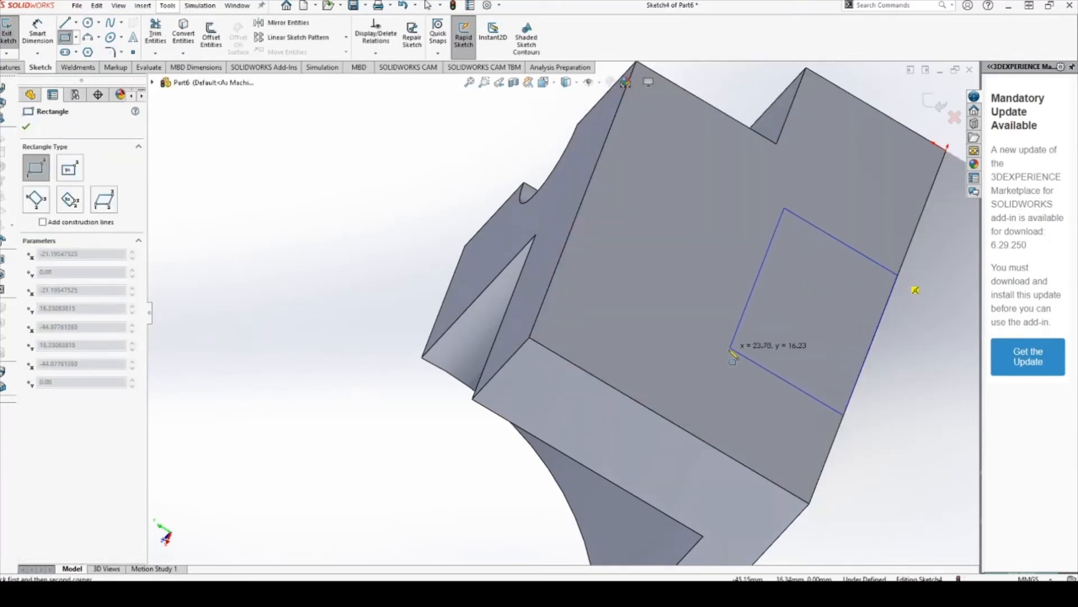
pyautogui.click(757, 343)
pyautogui.scroll(2, 342, 215)
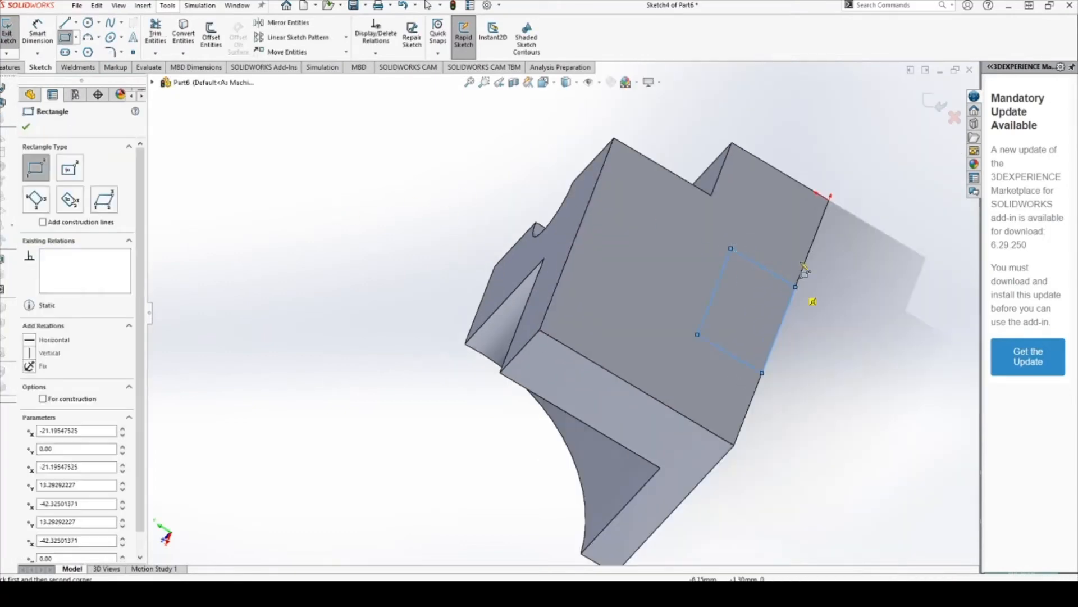
pyautogui.scroll(-2, 809, 270)
pyautogui.scroll(1, 777, 276)
pyautogui.scroll(-2, 792, 270)
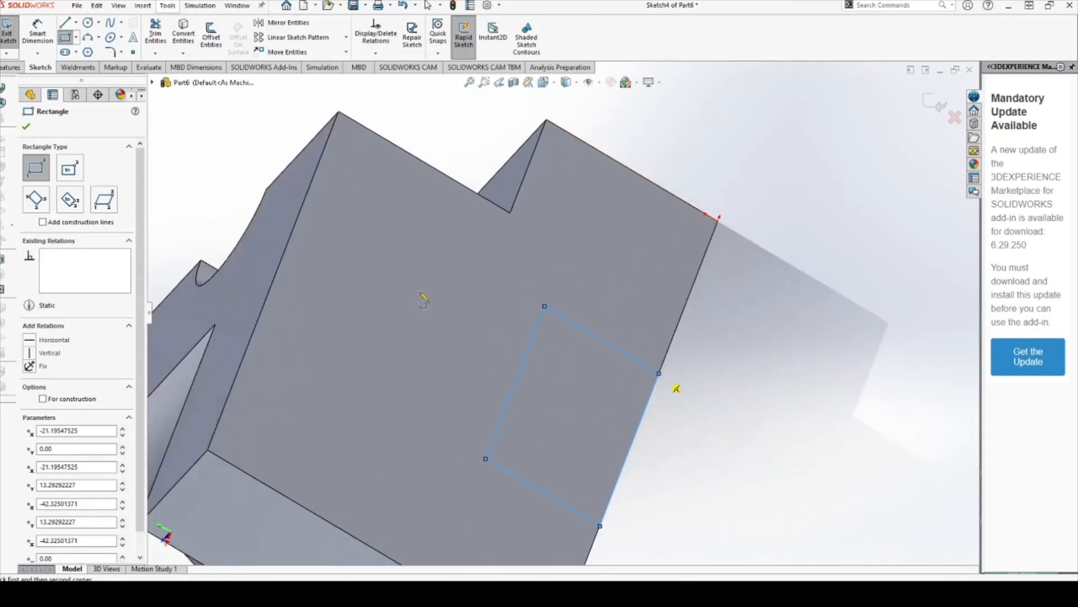
pyautogui.click(37, 34)
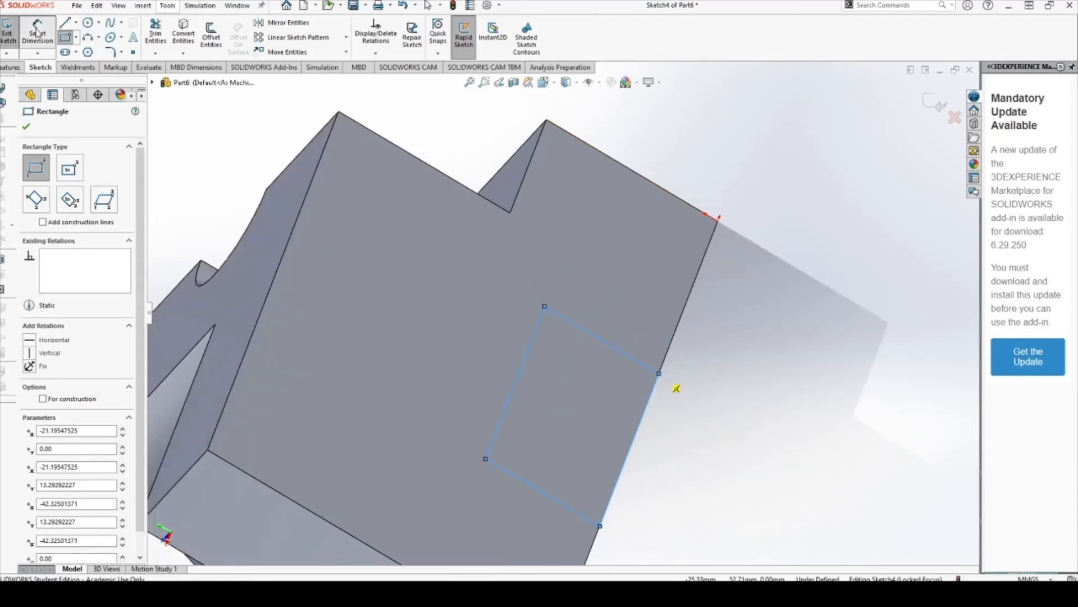
pyautogui.click(654, 374)
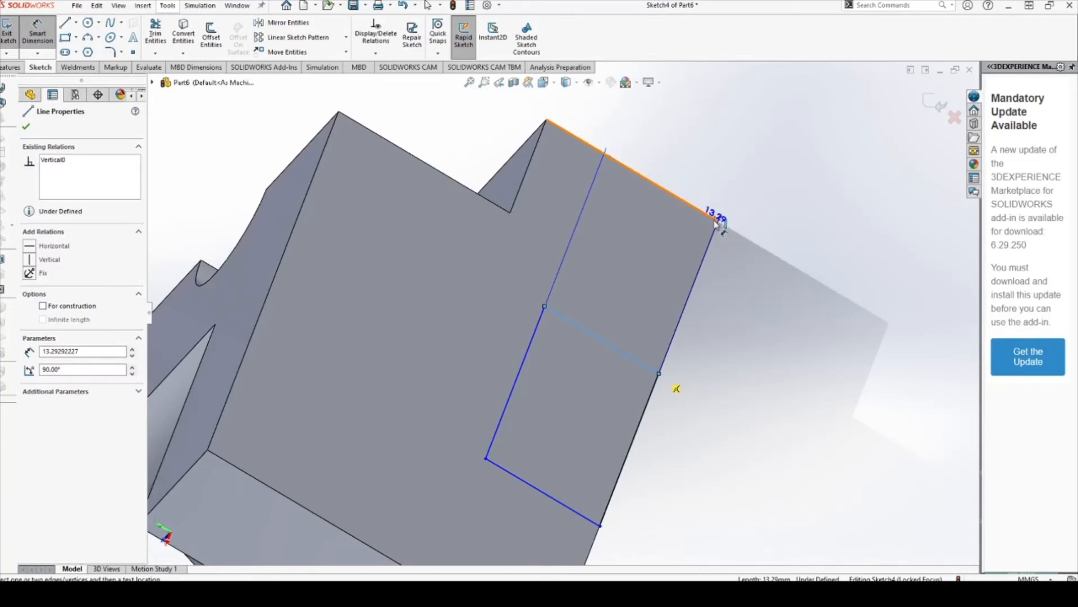
pyautogui.click(715, 219)
pyautogui.press('Return')
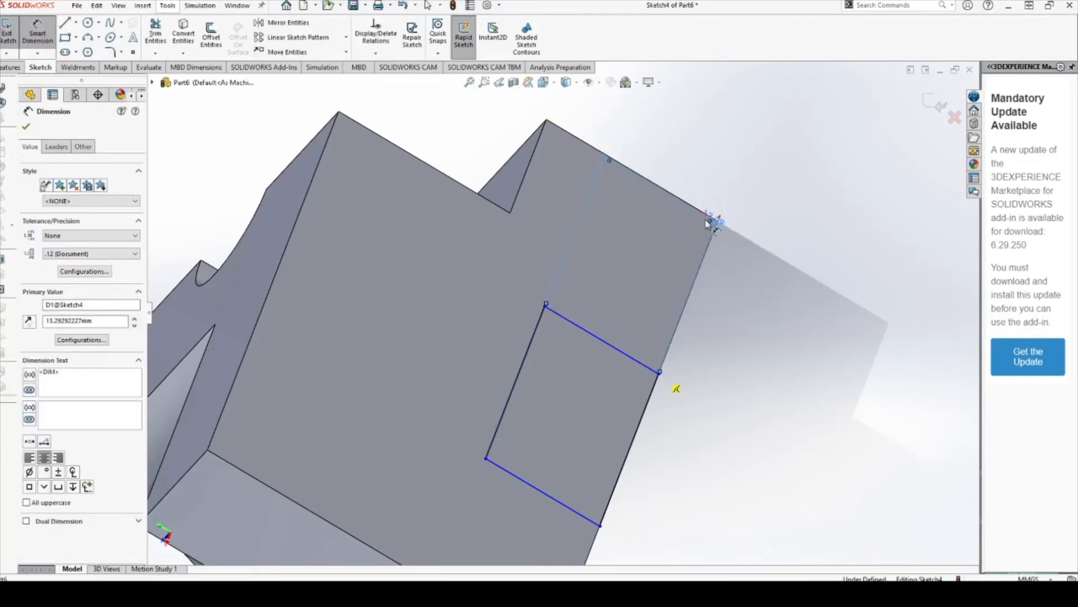
pyautogui.press('Delete')
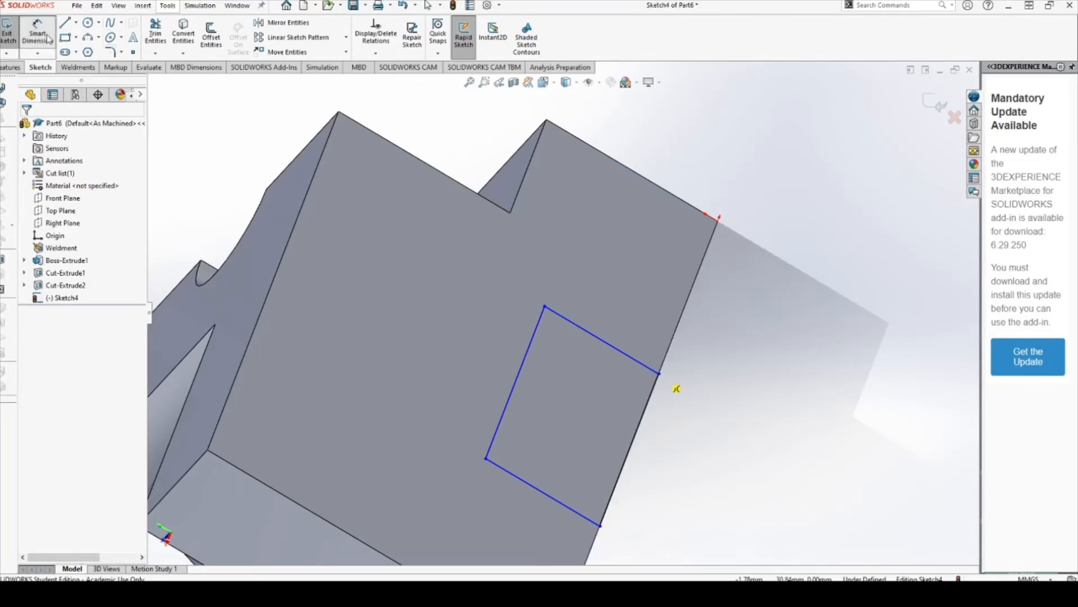
# Dimension the rectangle's near side 20 mm from the back face's outer edge on the stepped side of the block
pyautogui.click(642, 368)
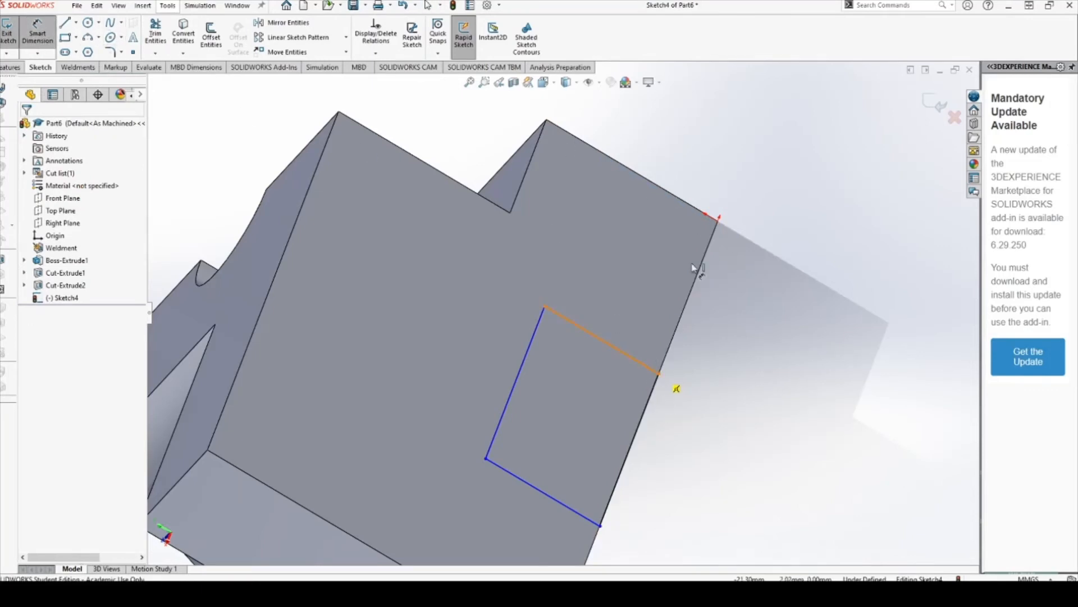
pyautogui.click(701, 215)
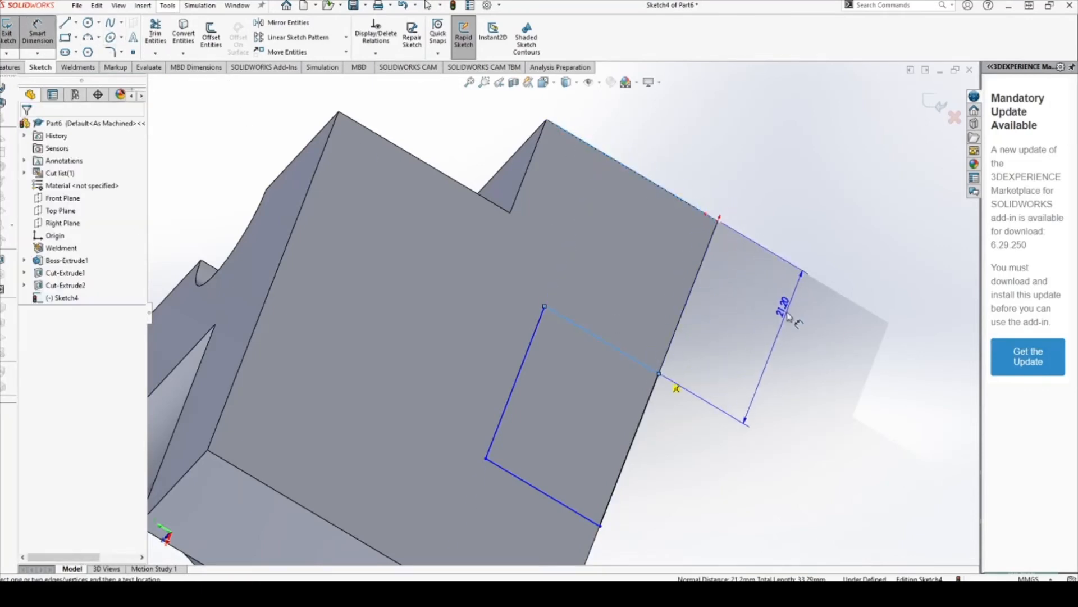
pyautogui.click(787, 321)
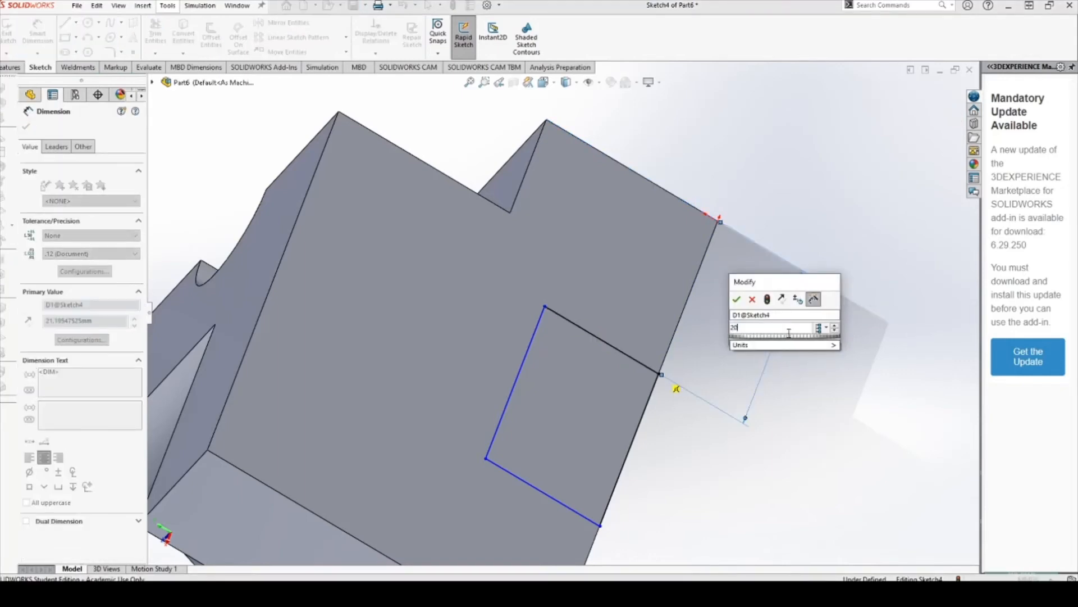
pyautogui.press('Return')
# Dimension the distance between the rectangle's two upright sides as 15 mm
pyautogui.scroll(2, 582, 412)
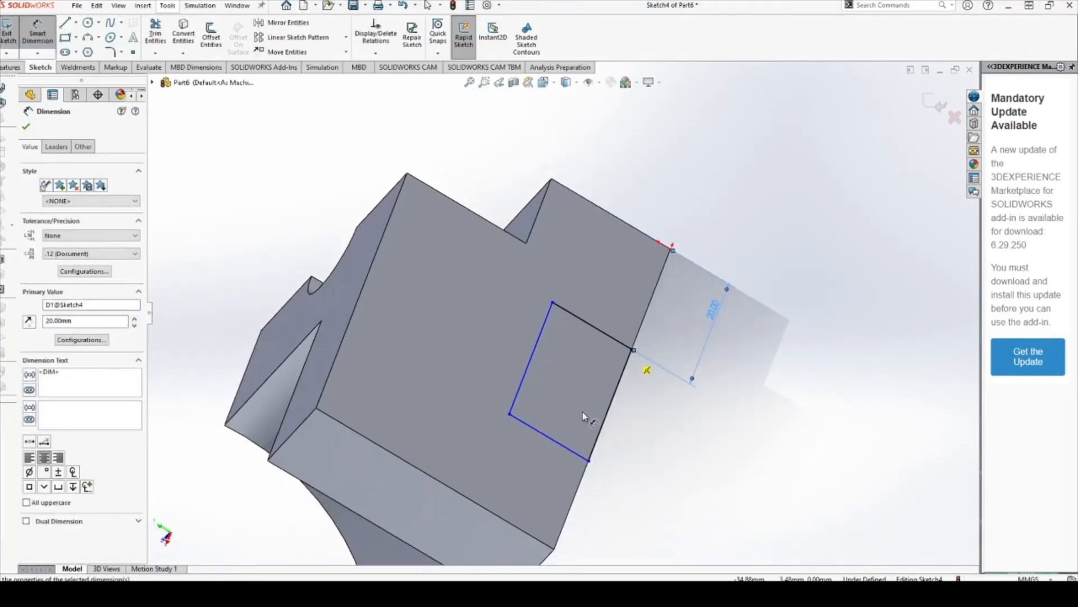
pyautogui.scroll(-2, 582, 413)
pyautogui.click(553, 453)
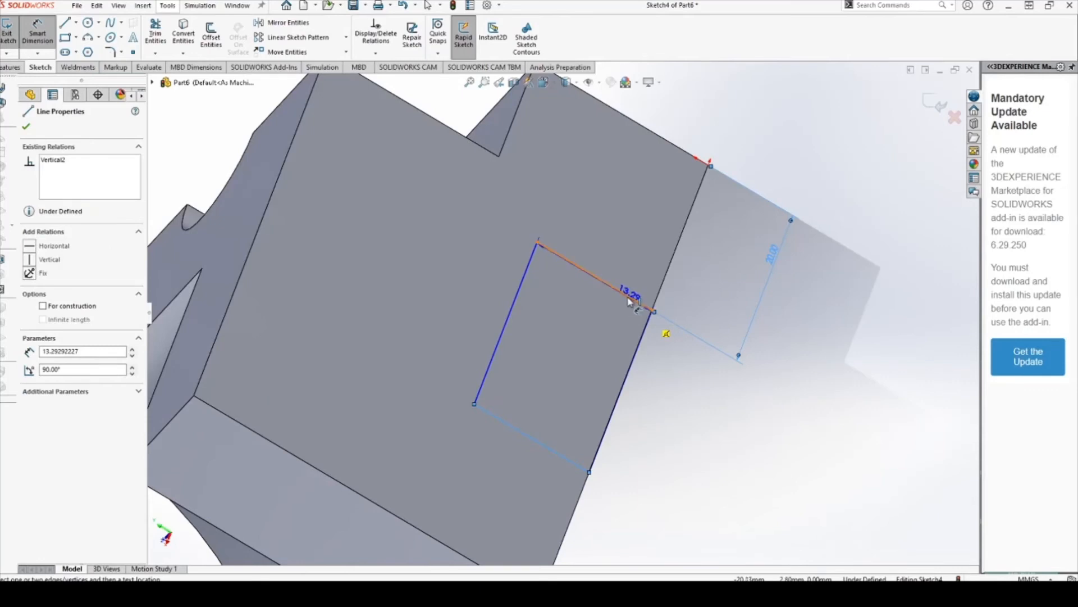
pyautogui.click(630, 297)
pyautogui.click(458, 311)
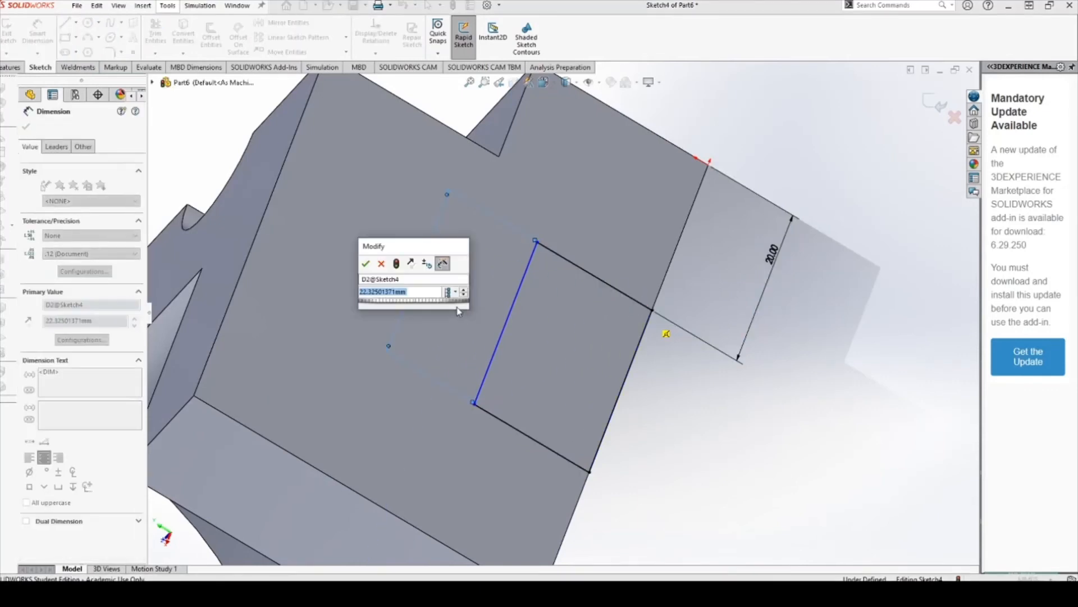
pyautogui.write('15')
pyautogui.press('Return')
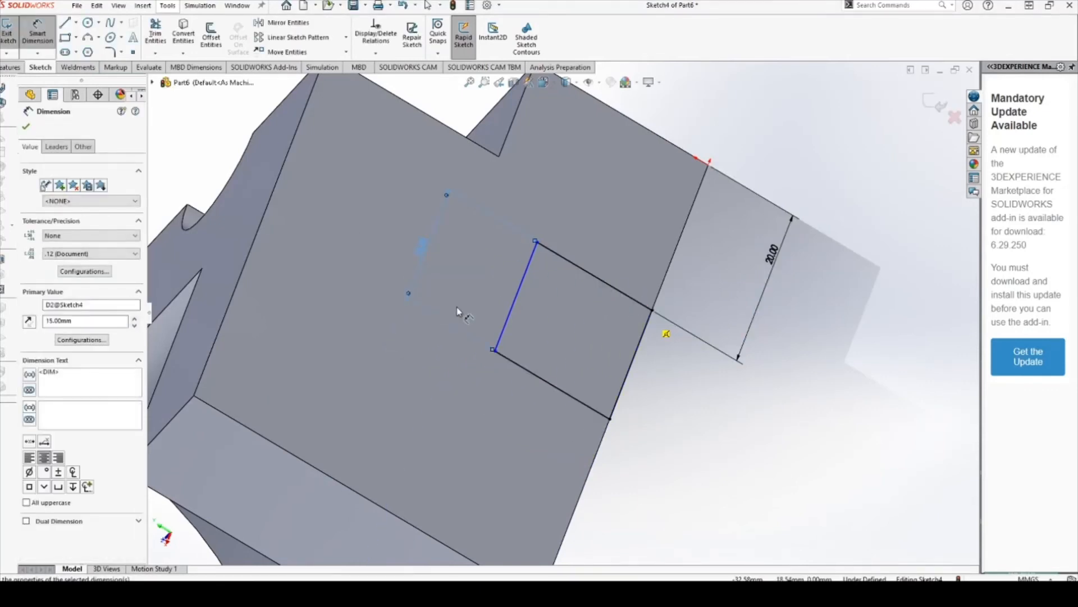
# Set the height of the rectangle's upright sides to 12 mm with a dimension and finish dimensioning
pyautogui.scroll(2, 745, 328)
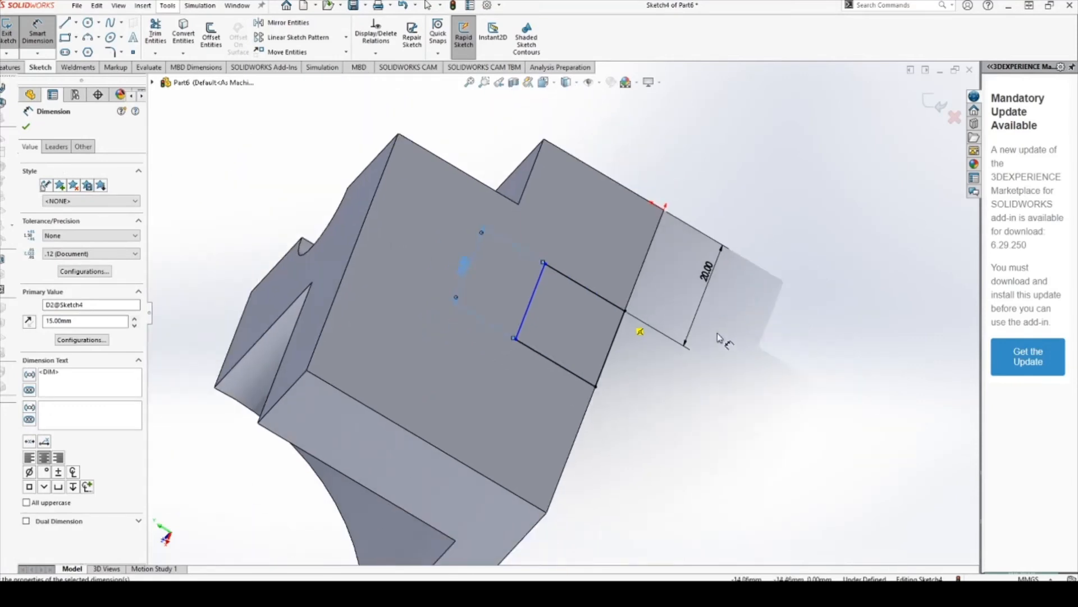
pyautogui.scroll(-3, 717, 333)
pyautogui.click(465, 253)
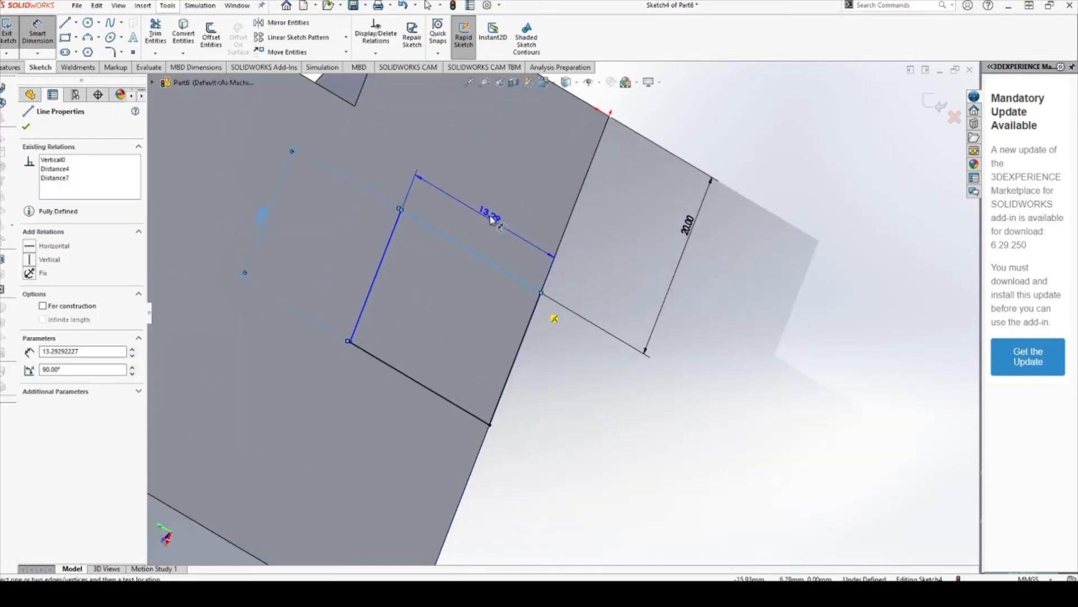
pyautogui.click(479, 250)
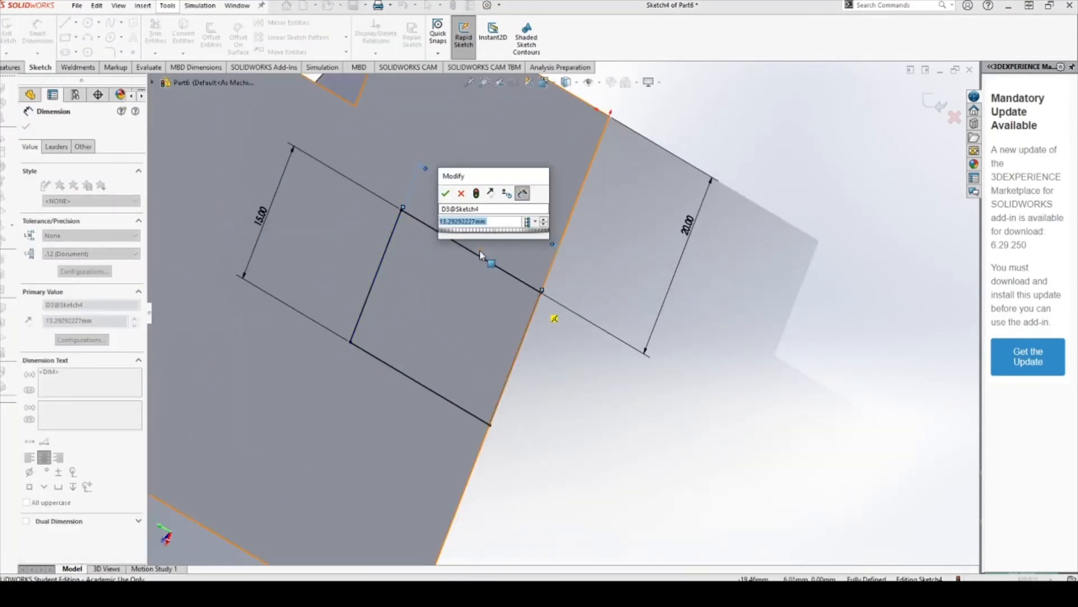
pyautogui.write('12')
pyautogui.press('Return')
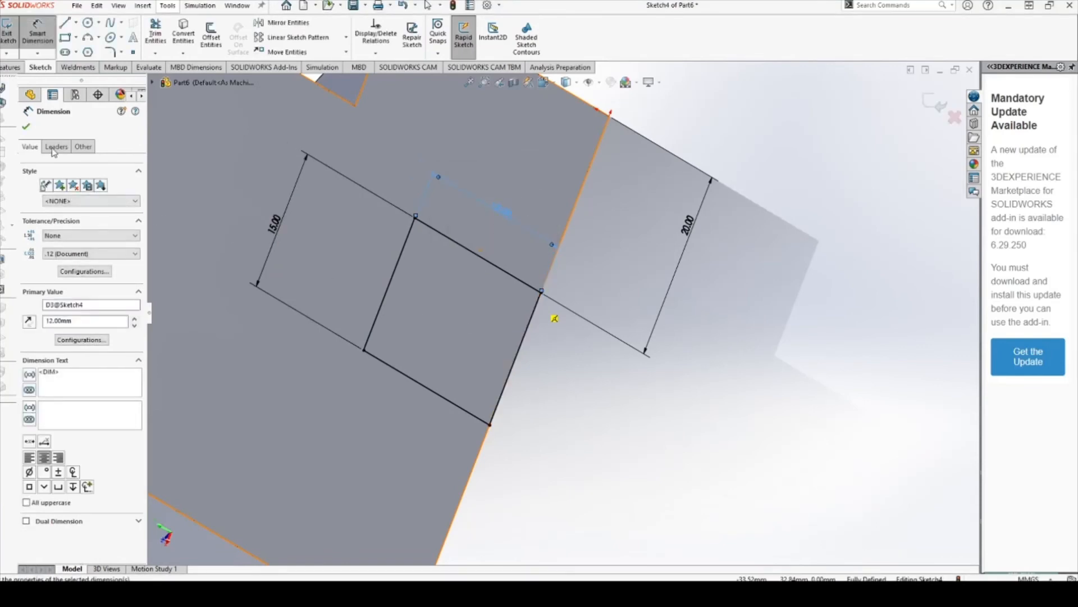
pyautogui.click(26, 128)
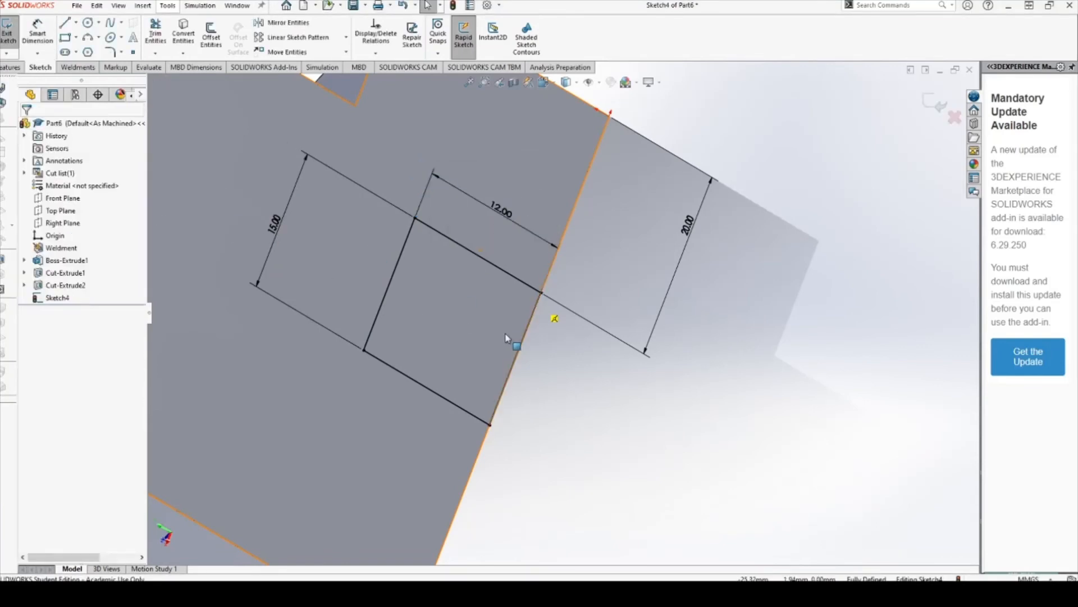
# Extrude the dimensioned rectangle outward from the block's back face as a 10 mm boss
pyautogui.click(12, 68)
pyautogui.click(14, 35)
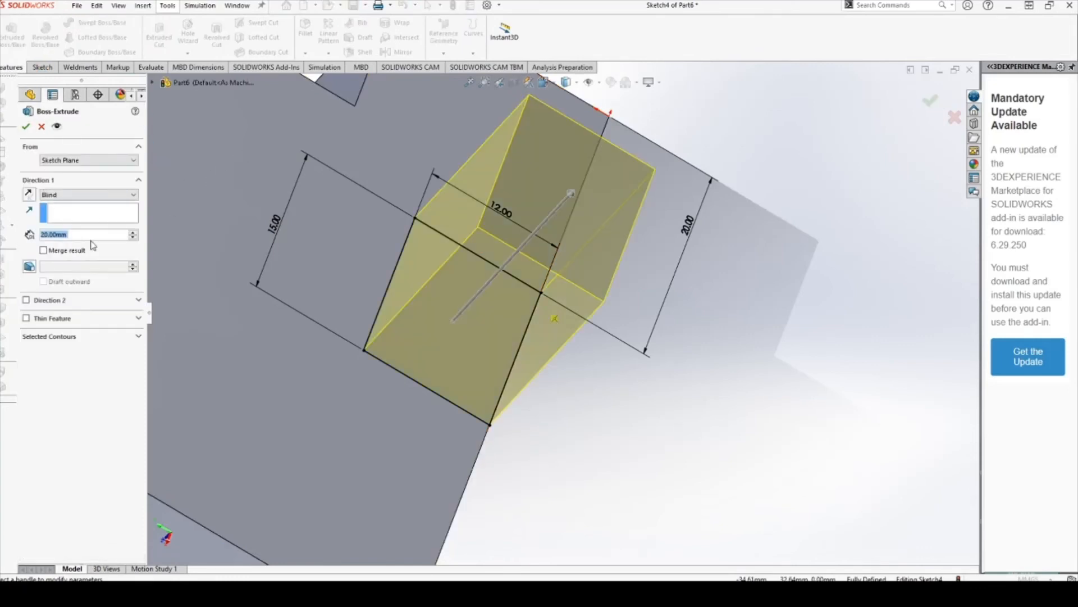
pyautogui.click(76, 234)
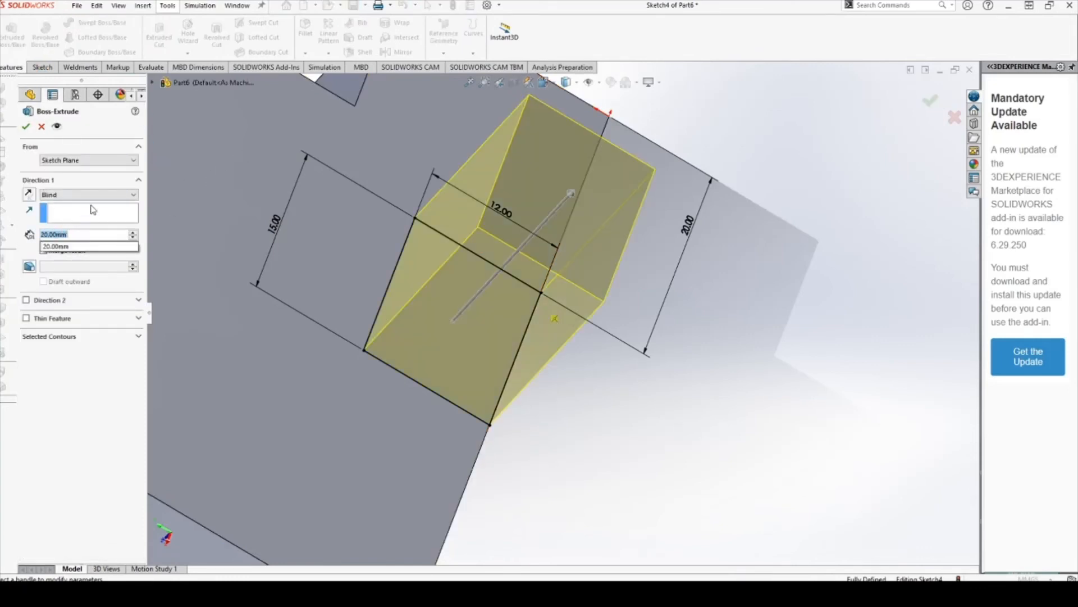
pyautogui.write('10')
pyautogui.press('Return')
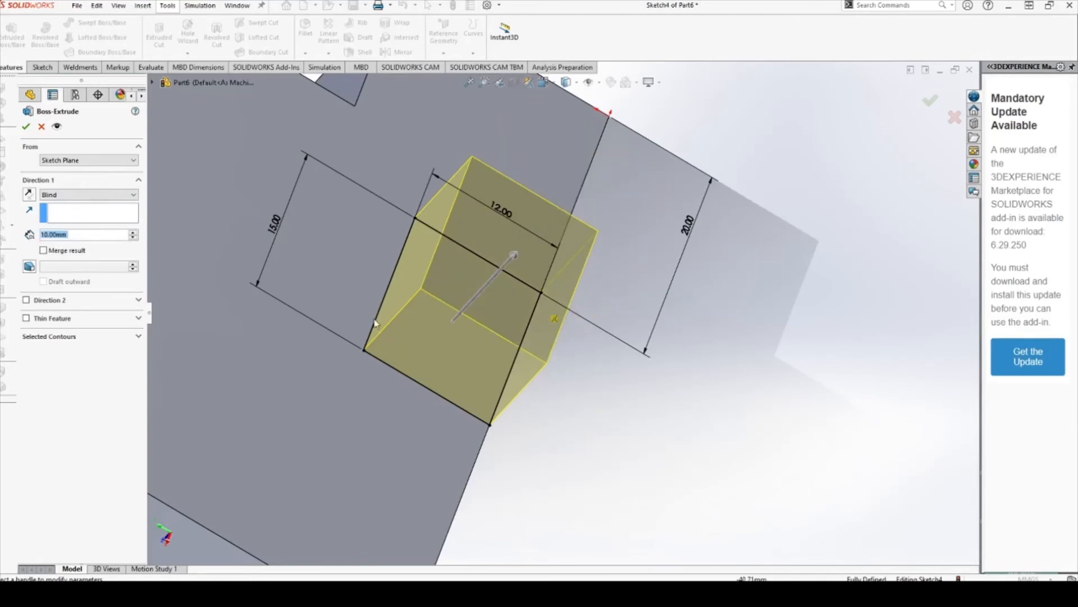
pyautogui.scroll(1, 375, 323)
pyautogui.click(25, 126)
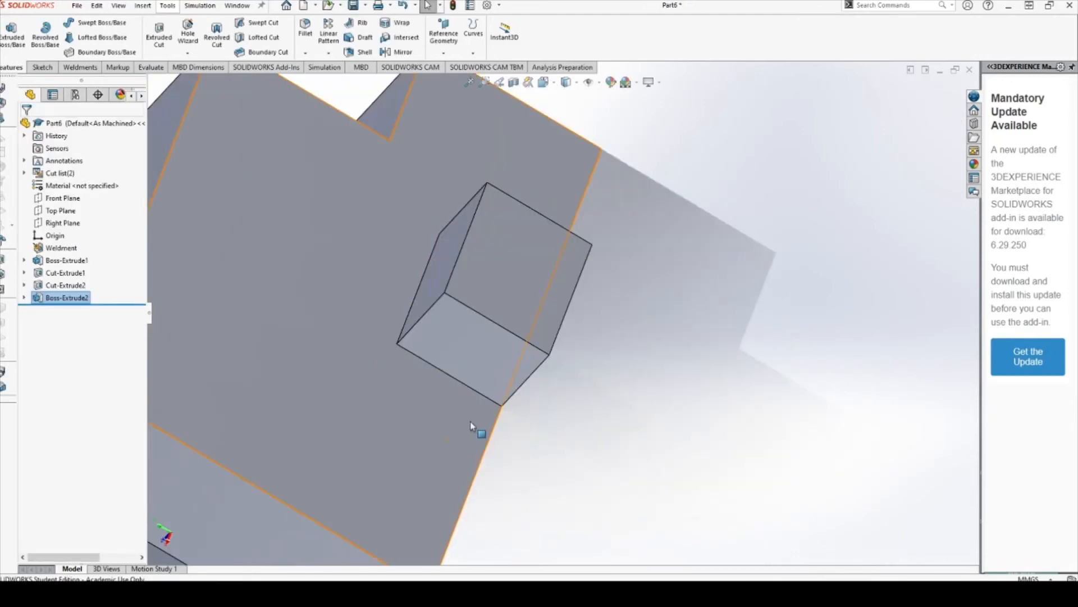
# On the small boss's side face, sketch a slanted line from the outer bottom corner to the top edge, about 2.6 mm from the block
pyautogui.moveTo(470, 421); pyautogui.dragTo(481, 335, button='middle')
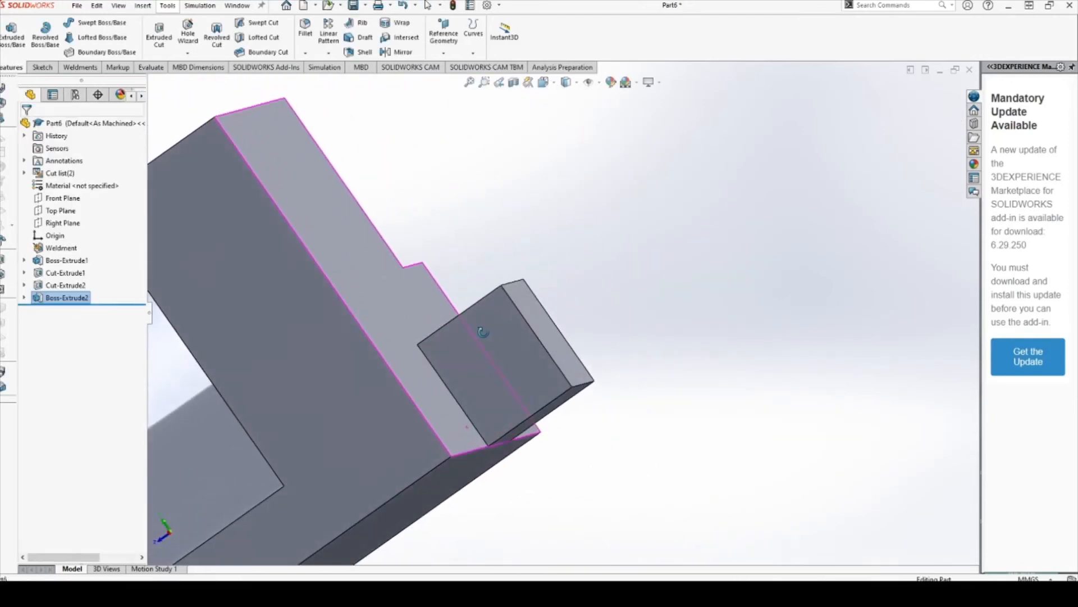
pyautogui.click(42, 67)
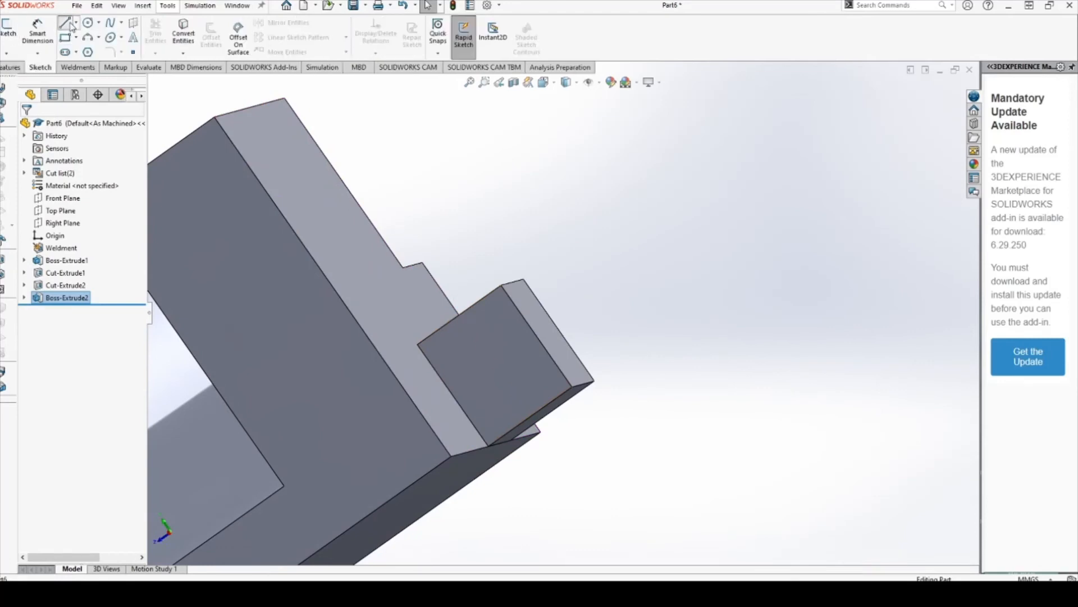
pyautogui.click(72, 26)
pyautogui.scroll(-5, 562, 395)
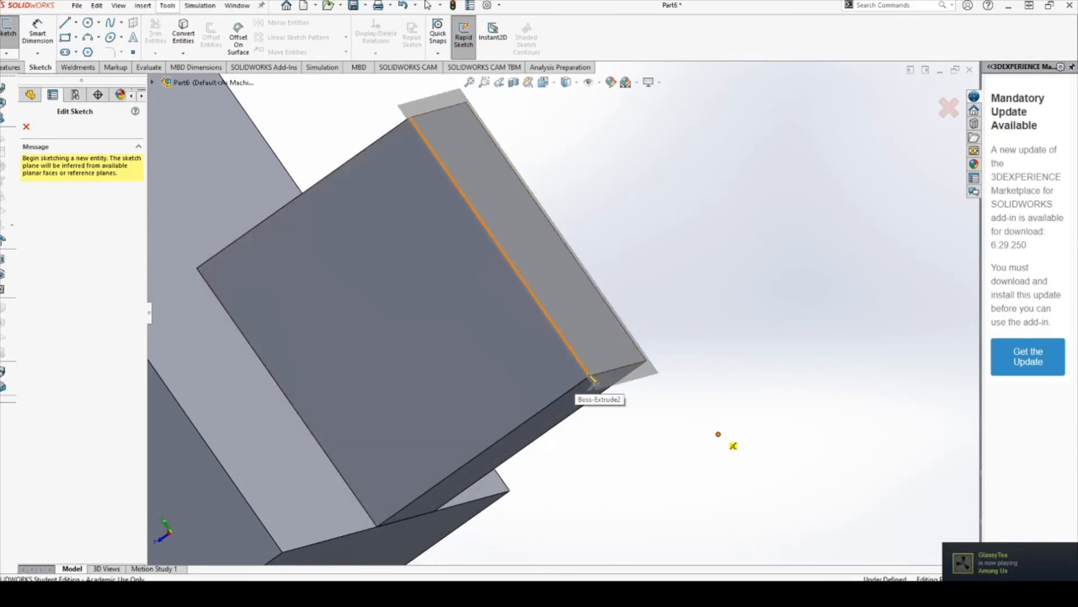
pyautogui.moveTo(592, 383); pyautogui.dragTo(556, 323, button='middle')
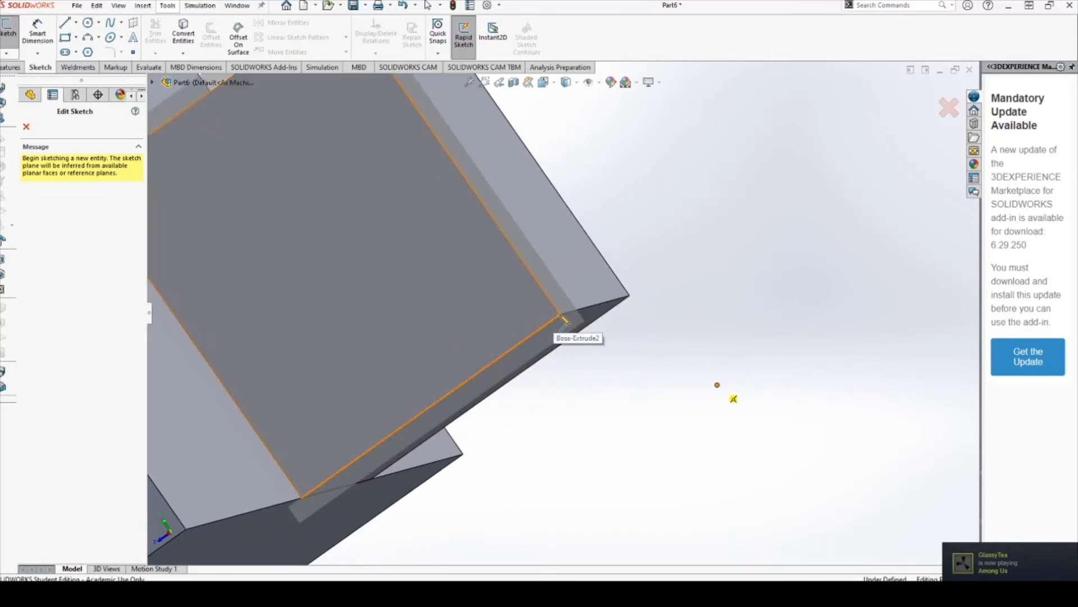
pyautogui.click(563, 319)
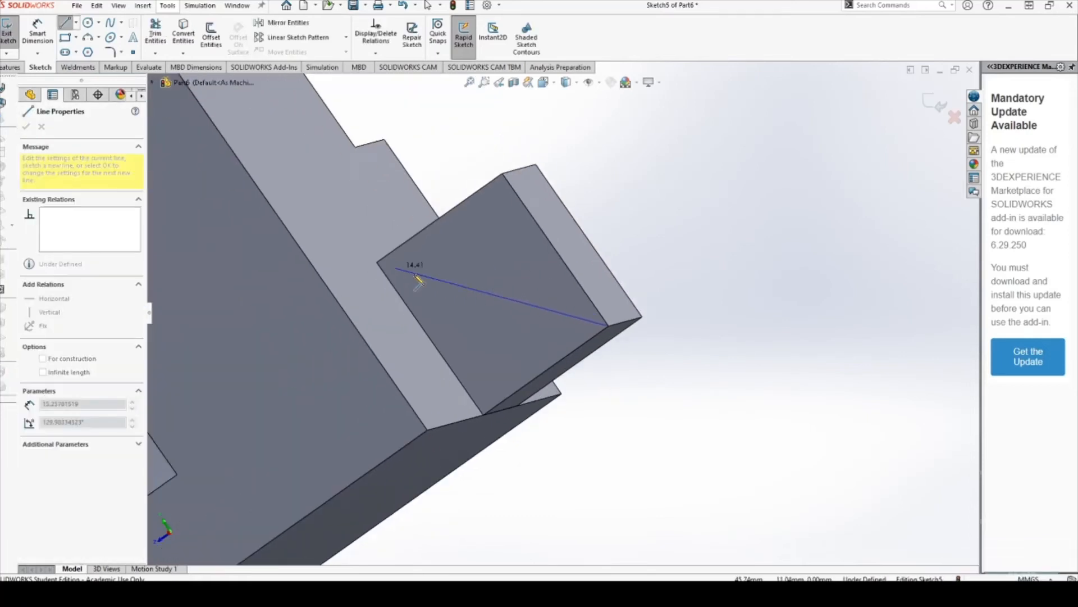
pyautogui.click(430, 220)
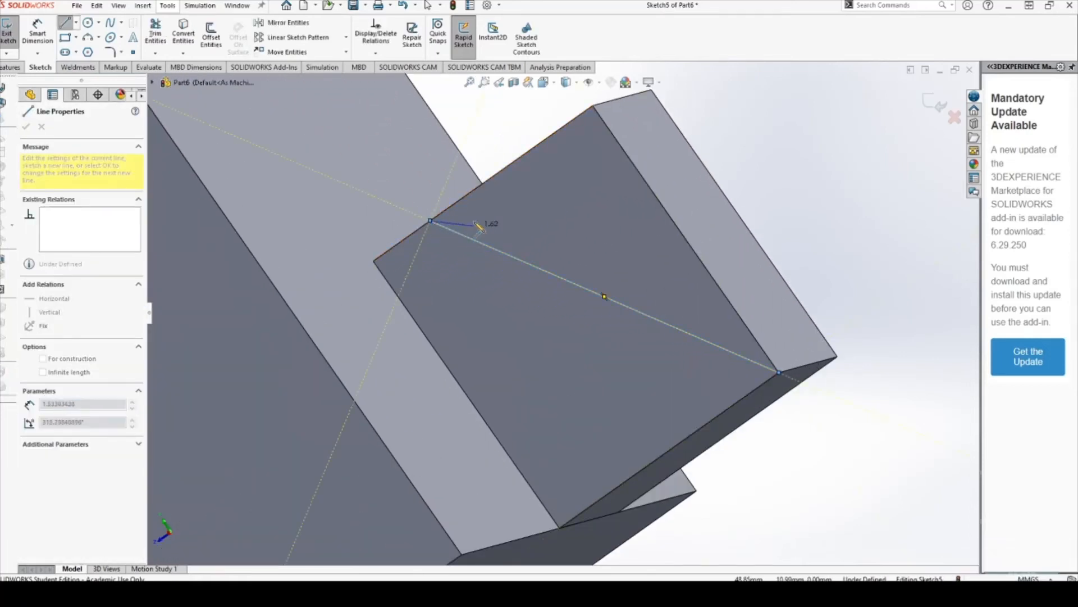
pyautogui.press('Escape')
# Dimension the slanted line's upper endpoint 3 mm from the boss's inner top corner and finish dimensioning
pyautogui.click(44, 33)
pyautogui.scroll(2, 494, 277)
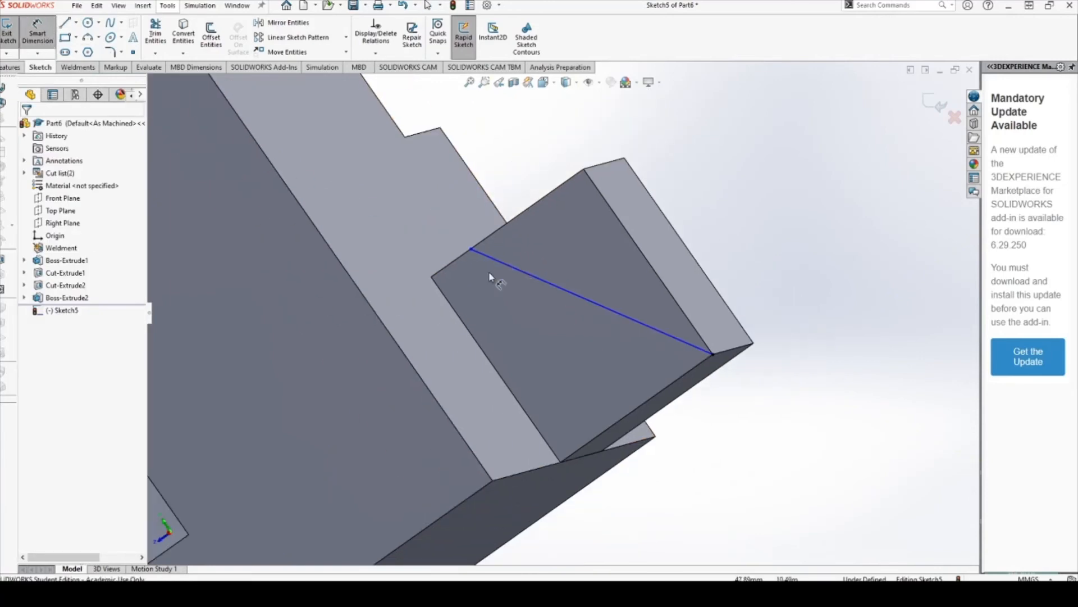
pyautogui.scroll(-3, 476, 265)
pyautogui.moveTo(476, 265); pyautogui.dragTo(457, 290, button='middle')
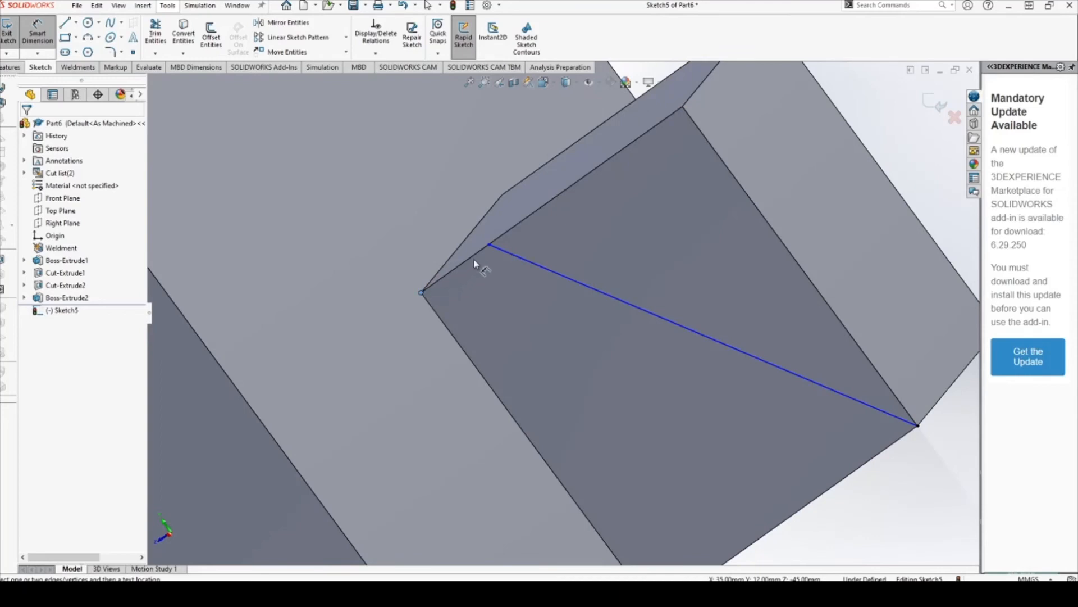
pyautogui.click(490, 246)
pyautogui.scroll(1, 488, 260)
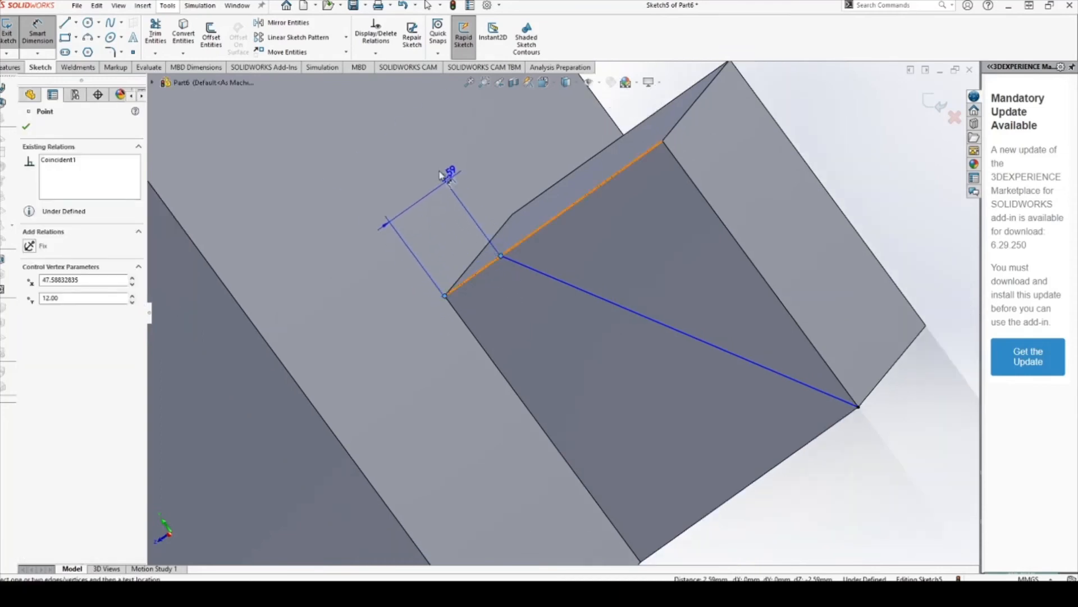
pyautogui.click(435, 169)
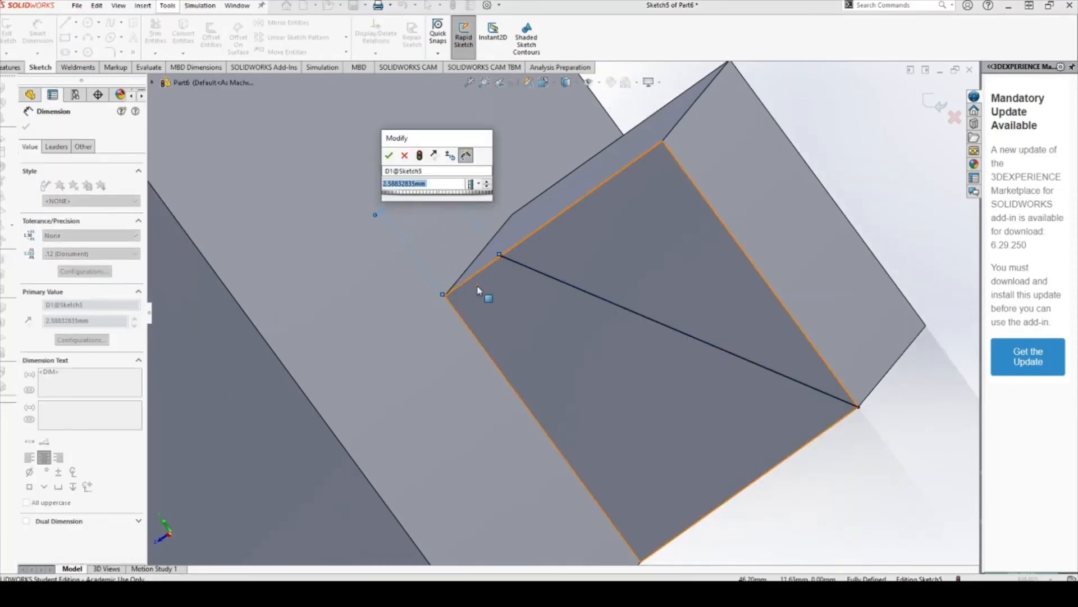
pyautogui.write('3')
pyautogui.press('Return')
pyautogui.click(25, 128)
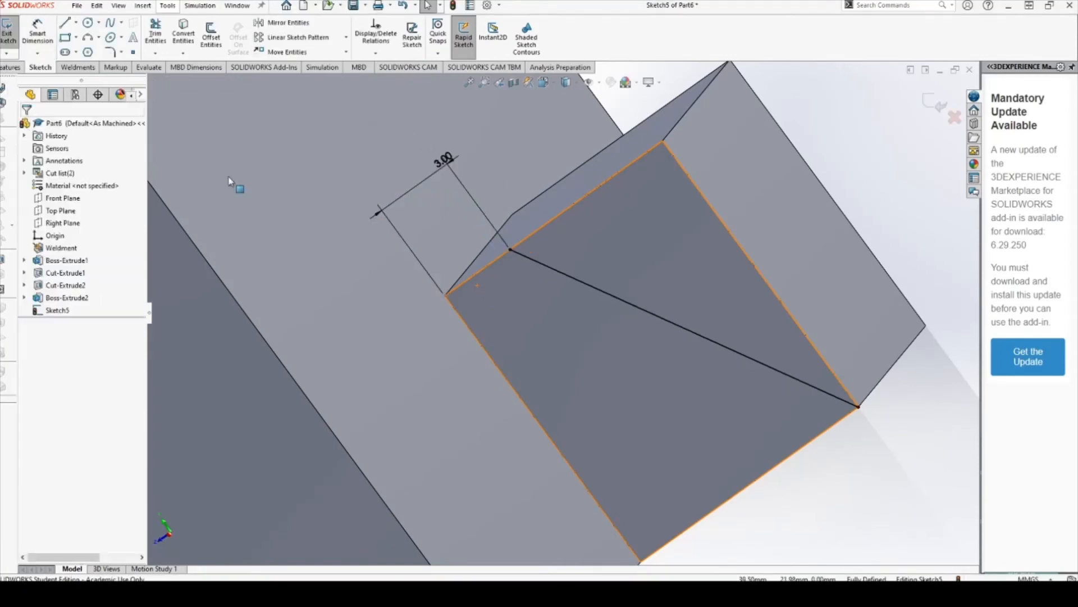
# Close the triangle with lines along the boss's top and outer edges, from the slanted line's upper end to its lower end
pyautogui.click(72, 25)
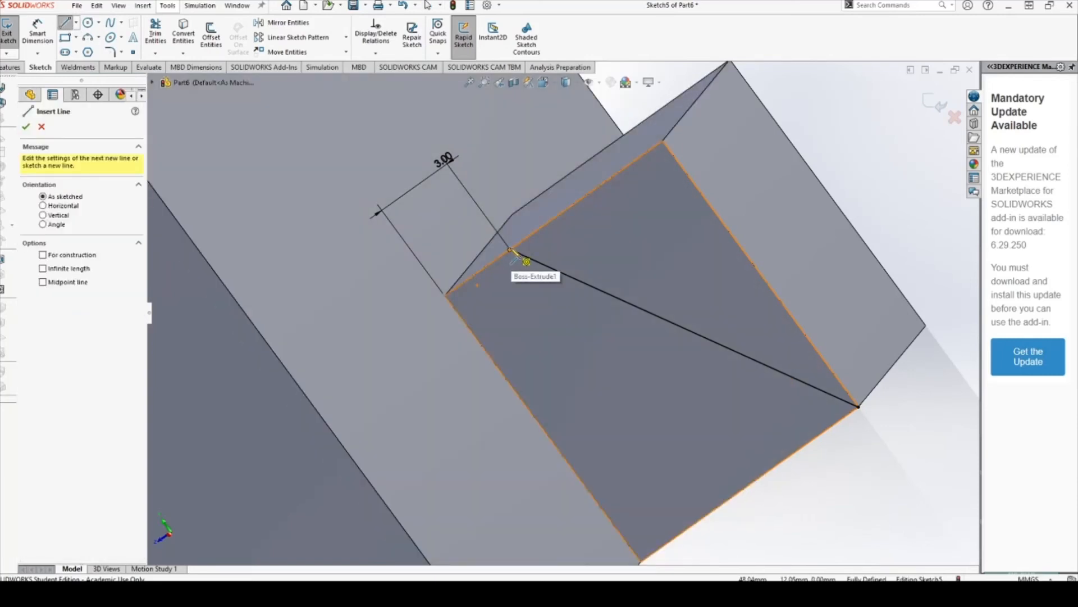
pyautogui.click(512, 250)
pyautogui.click(662, 141)
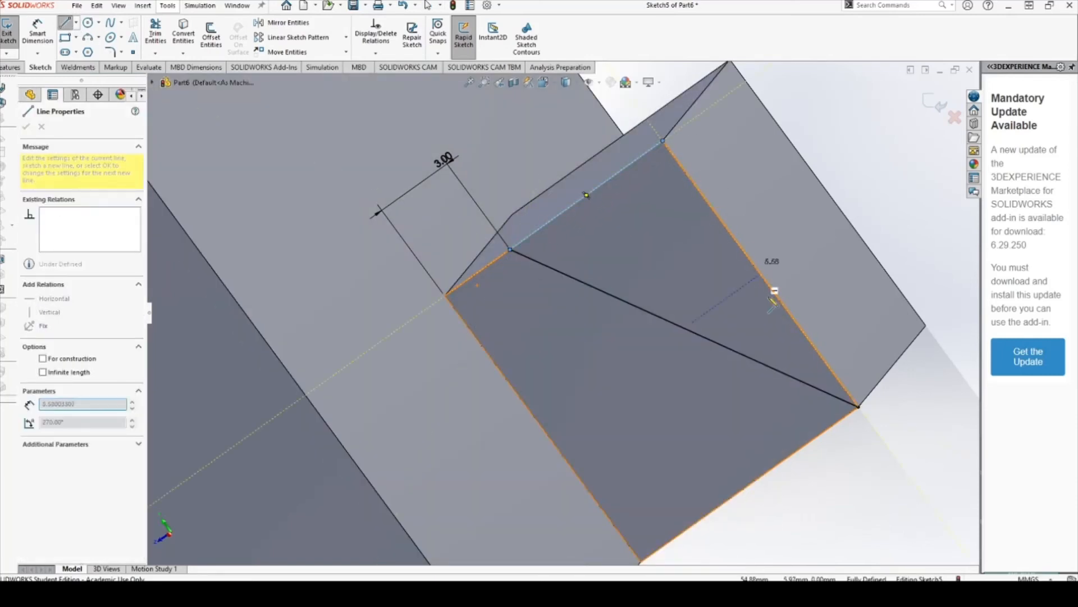
pyautogui.click(858, 405)
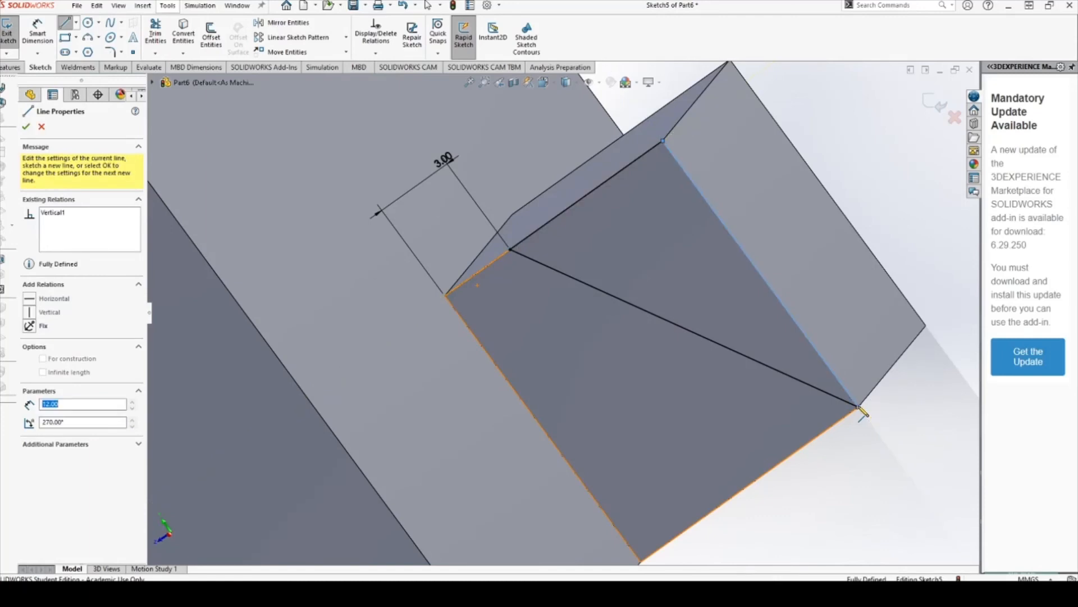
pyautogui.scroll(3, 730, 205)
pyautogui.scroll(-3, 725, 204)
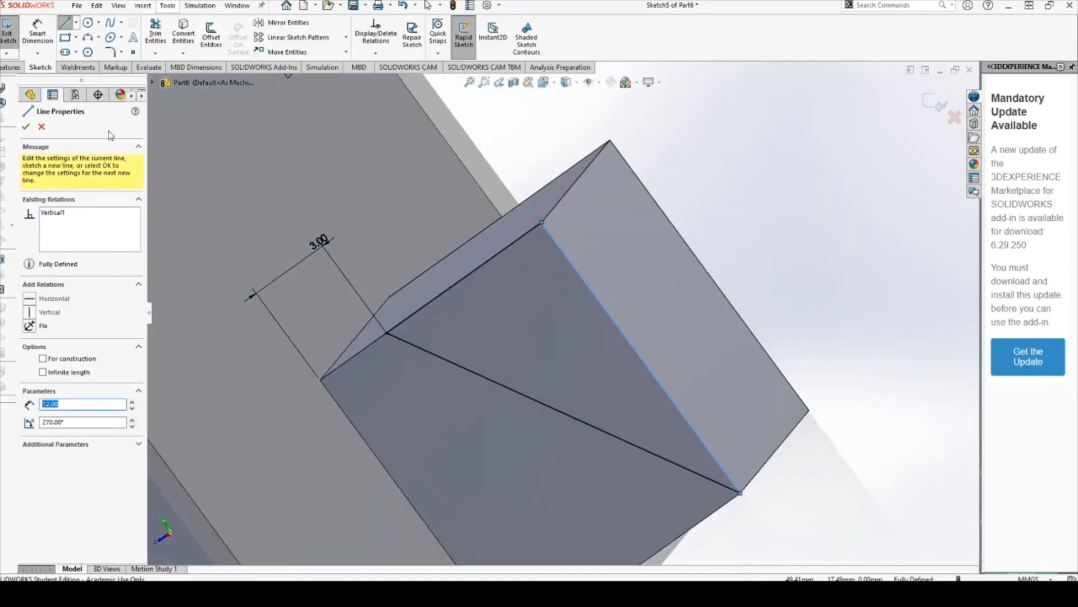
pyautogui.click(41, 127)
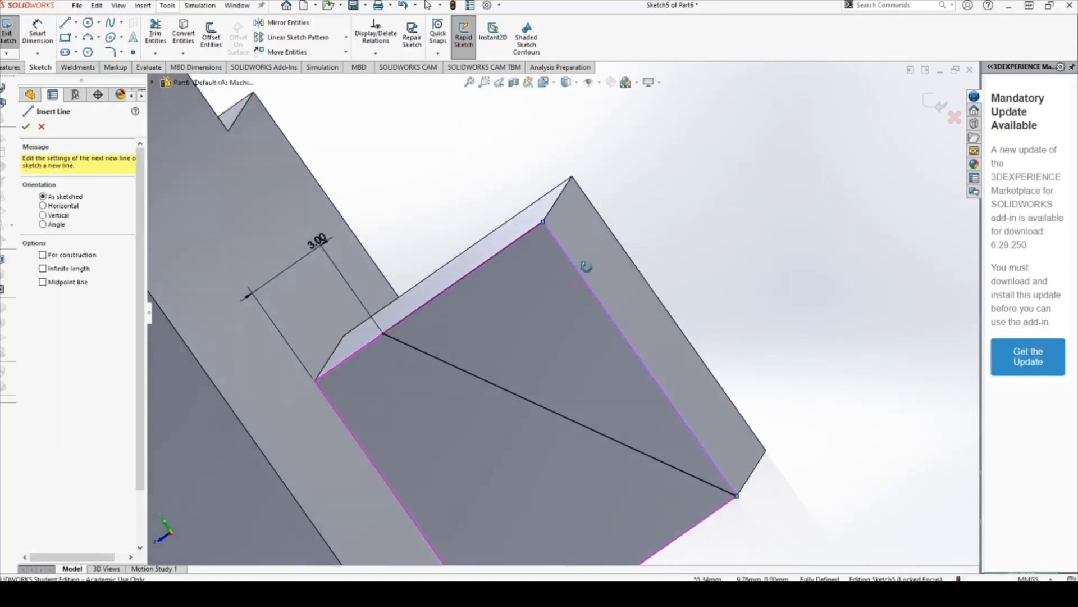
# Cut the triangle out of the small boss with an Extruded Cut set to Through All
pyautogui.click(11, 68)
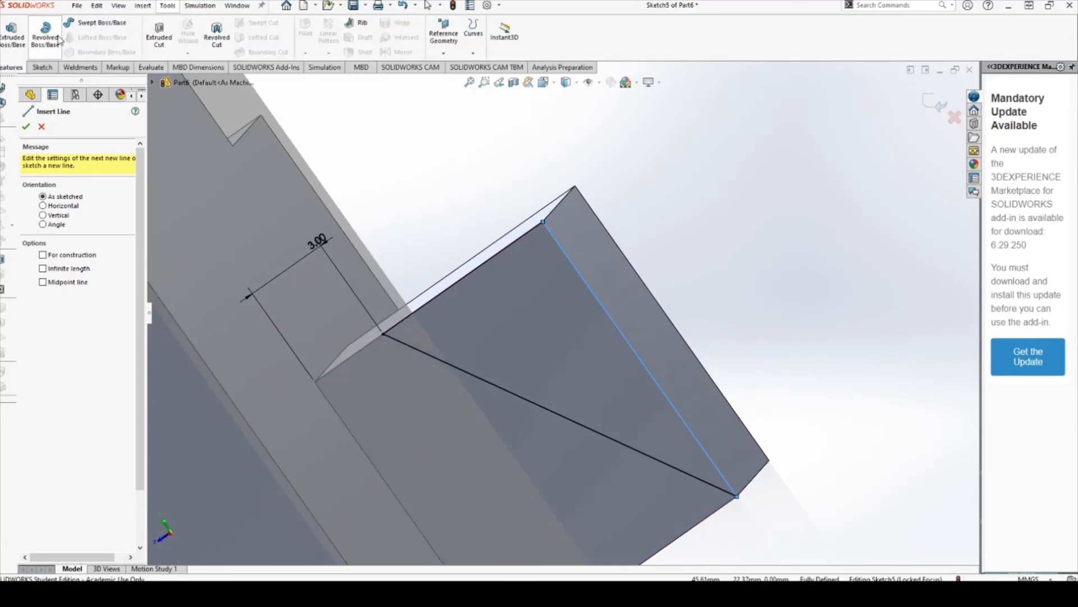
pyautogui.click(159, 38)
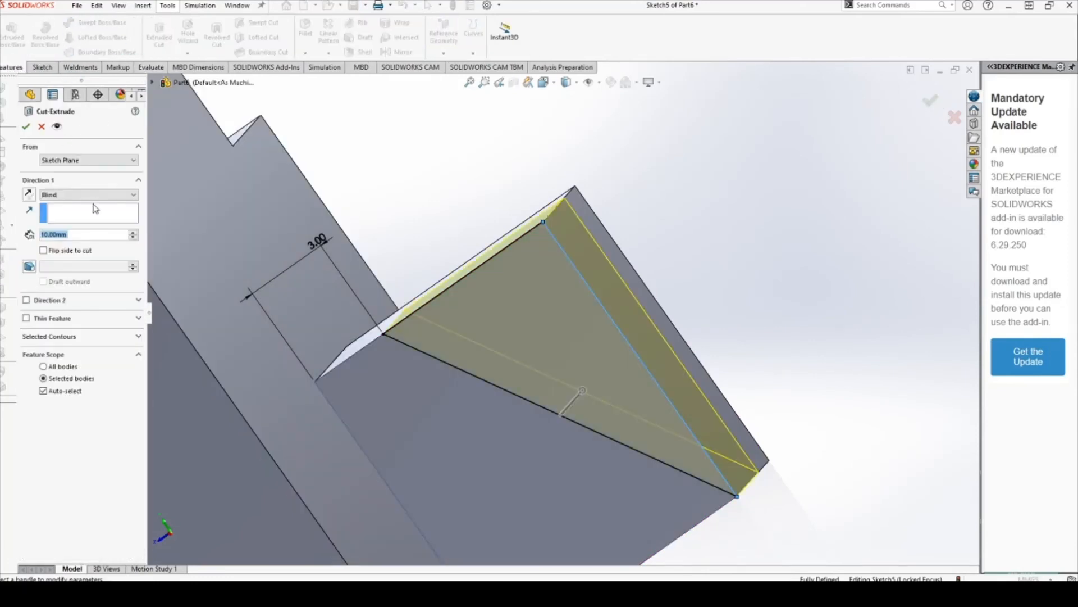
pyautogui.click(114, 195)
pyautogui.click(61, 203)
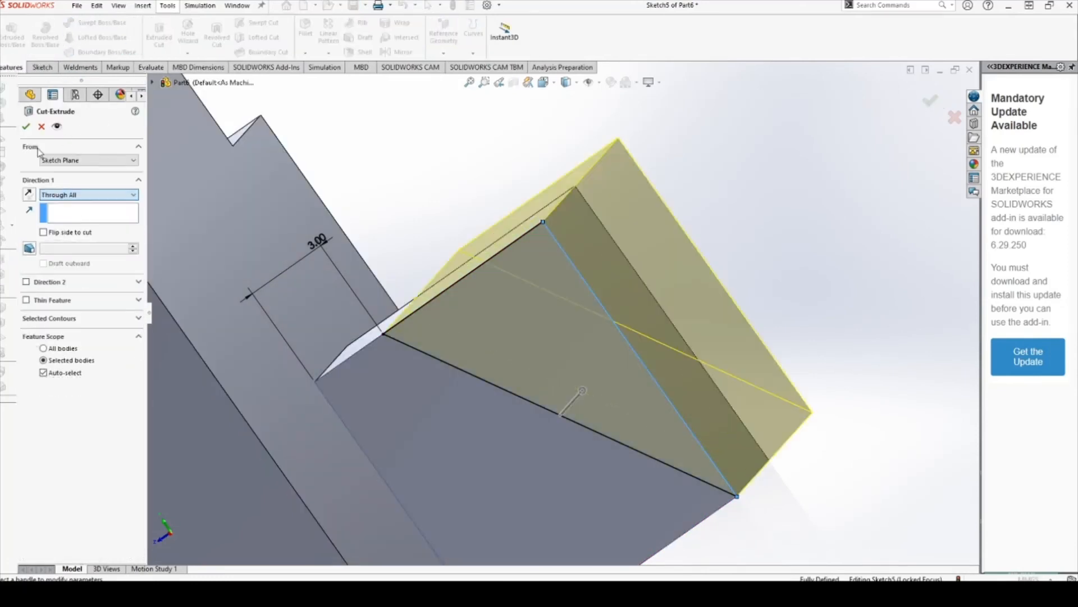
pyautogui.click(25, 130)
pyautogui.scroll(5, 645, 343)
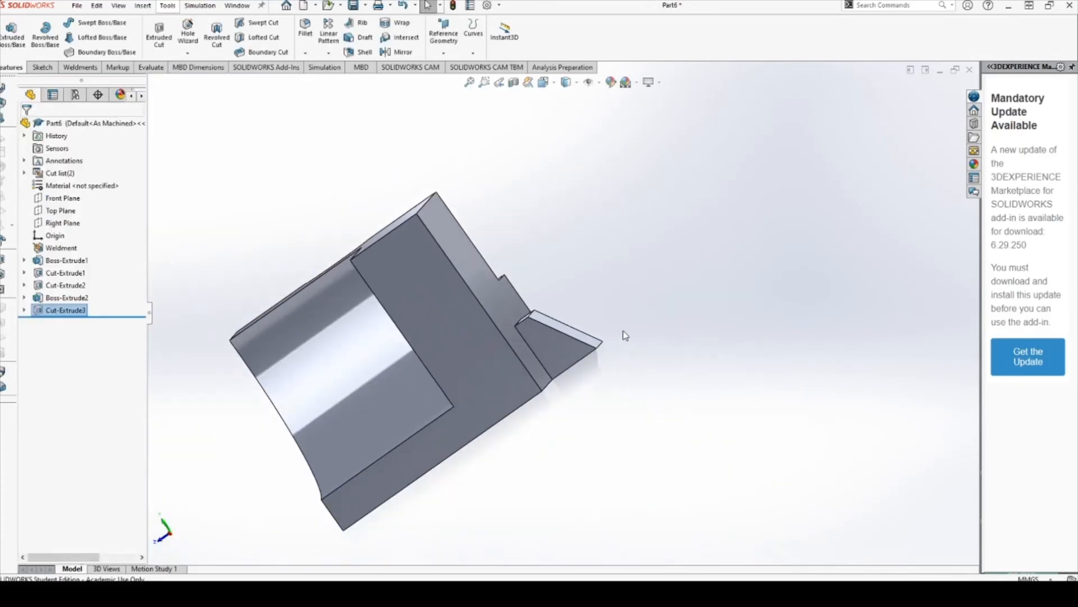
# Measure the top face's two opposite end edges and the distance between them
pyautogui.moveTo(624, 335)
pyautogui.mouseDown(button='middle')
pyautogui.moveTo(572, 427)
pyautogui.moveTo(683, 448)
pyautogui.moveTo(507, 487)
pyautogui.moveTo(655, 362)
pyautogui.moveTo(490, 489)
pyautogui.moveTo(606, 433)
pyautogui.moveTo(650, 349)
pyautogui.moveTo(629, 332)
pyautogui.mouseUp(button='middle')
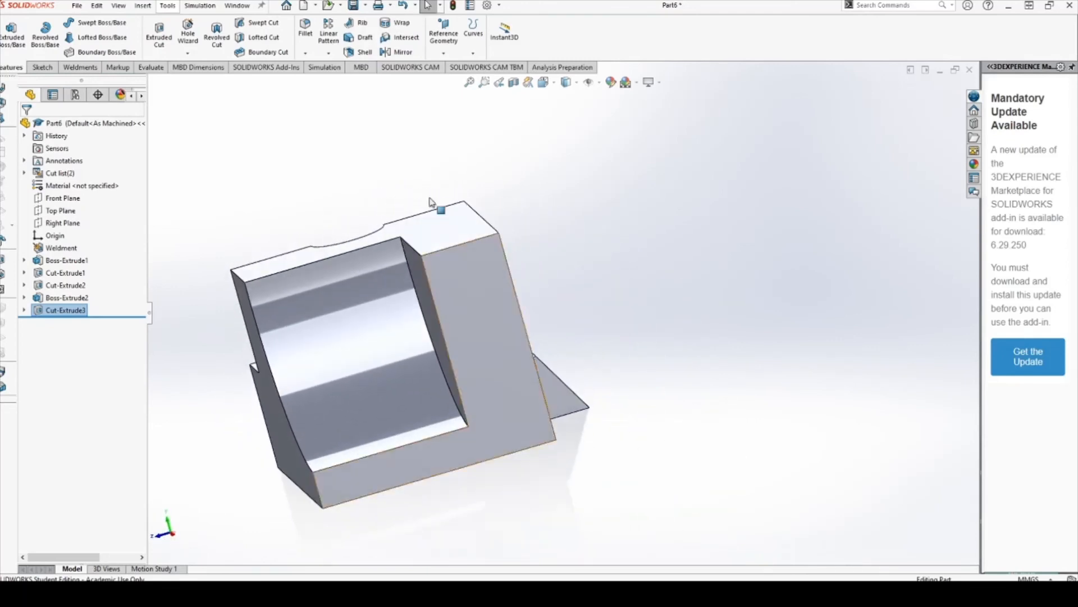
pyautogui.click(147, 68)
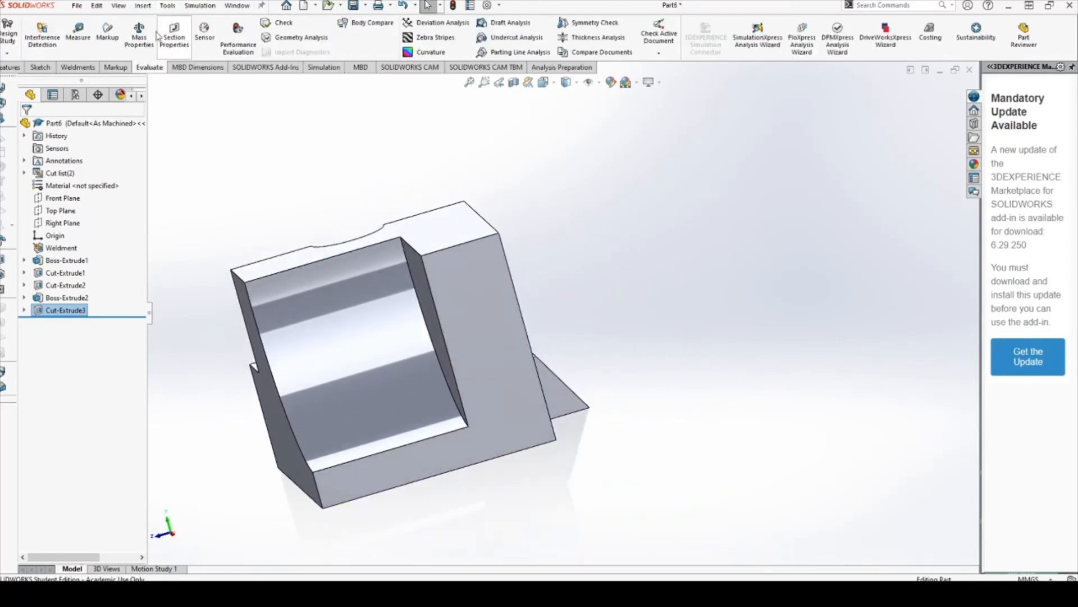
pyautogui.click(78, 33)
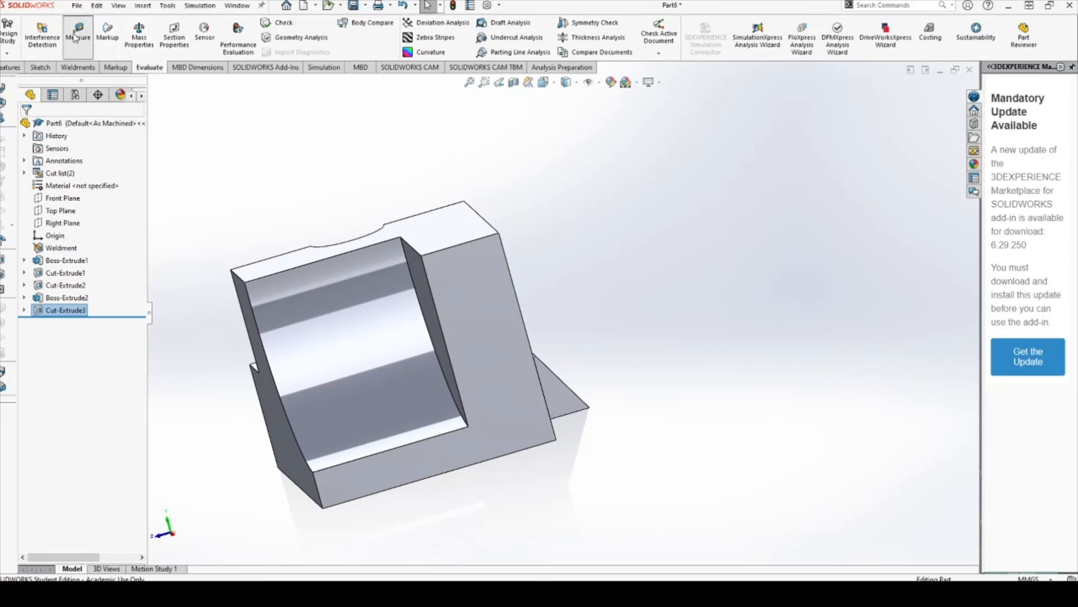
pyautogui.scroll(-4, 287, 303)
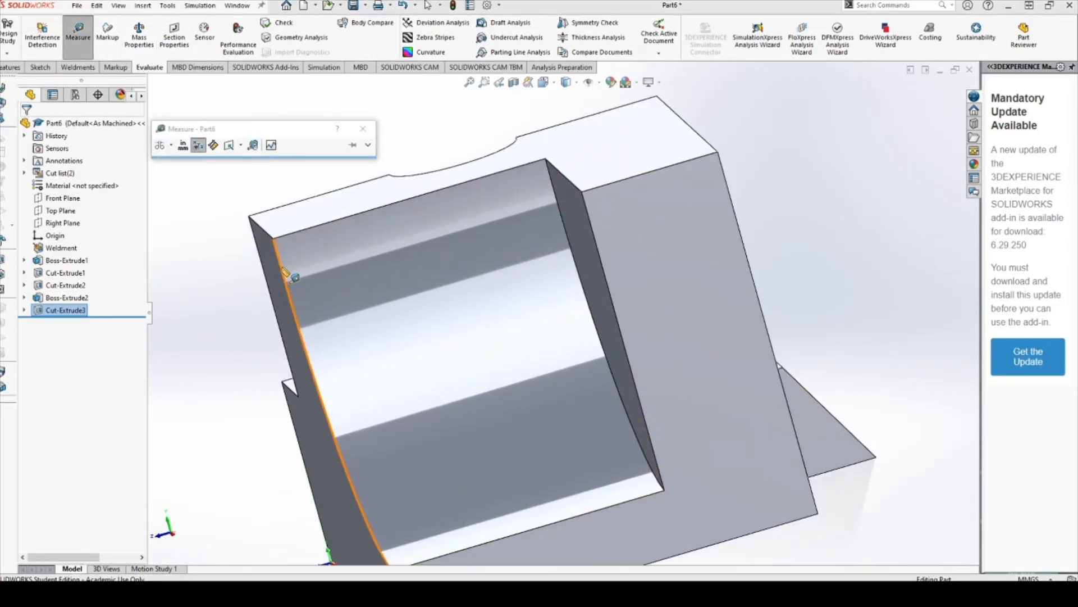
pyautogui.click(259, 227)
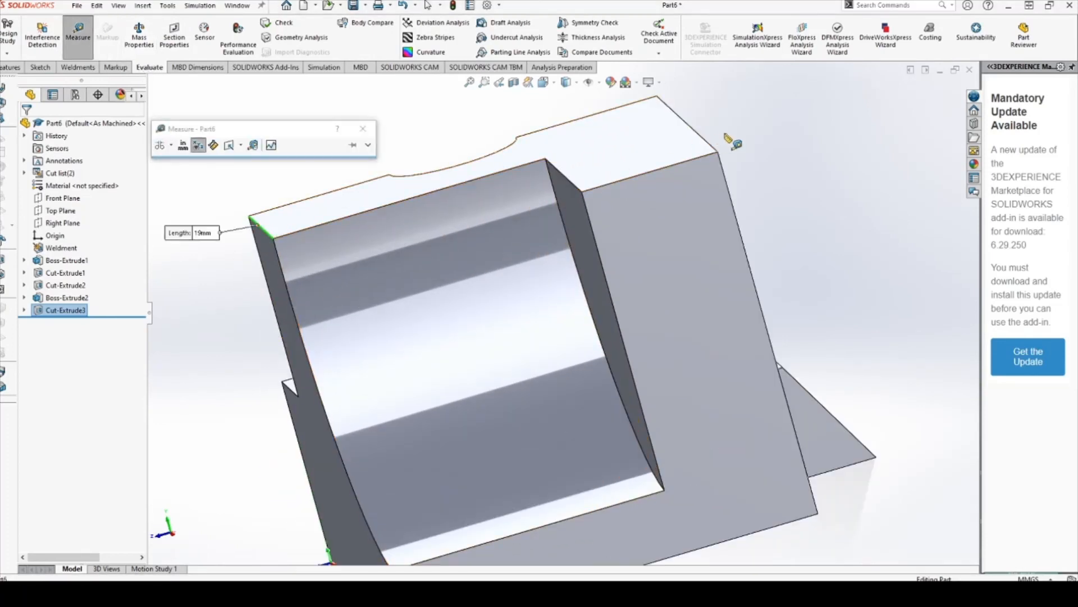
pyautogui.click(709, 141)
pyautogui.moveTo(830, 236); pyautogui.dragTo(438, 267, button='middle')
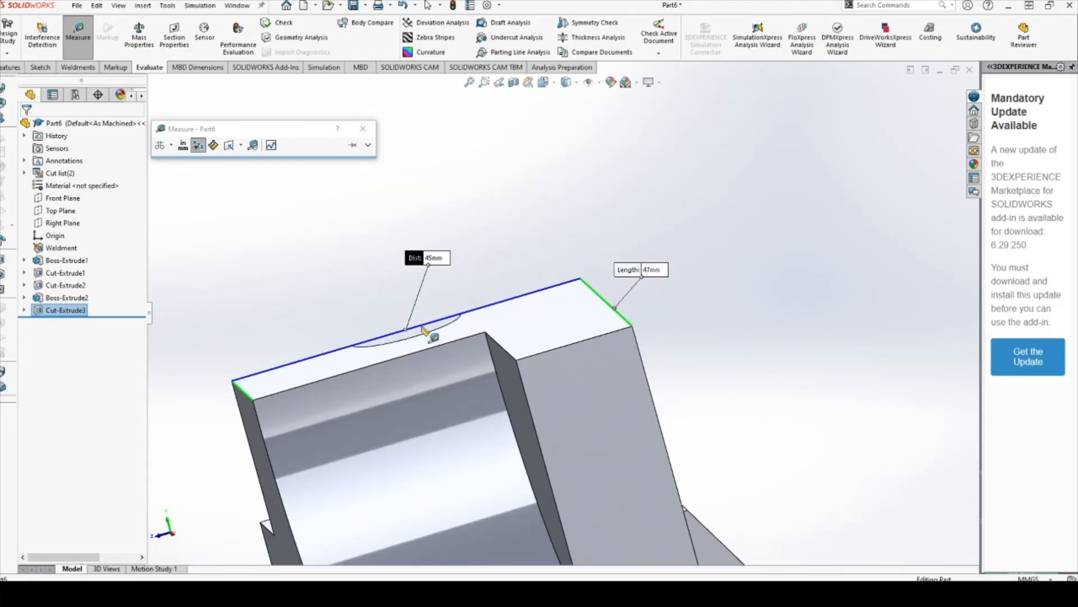
pyautogui.moveTo(423, 329); pyautogui.dragTo(485, 315, button='middle')
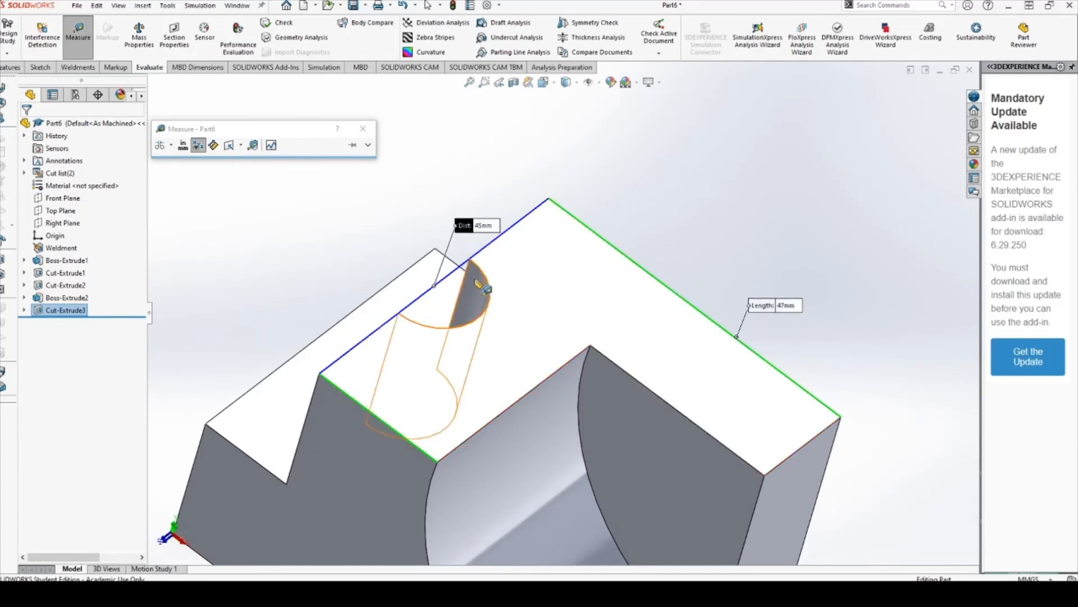
# Clear the measured edges, measure the radius of the round recess's arc on the top face, and close the measuring tool
pyautogui.click(491, 293)
pyautogui.click(432, 192)
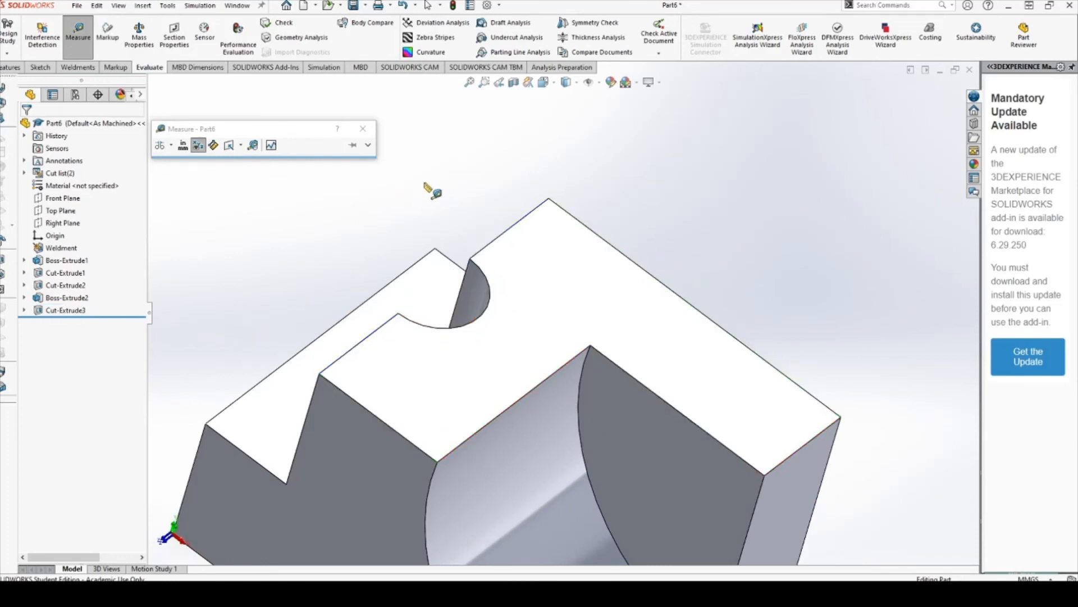
pyautogui.click(490, 293)
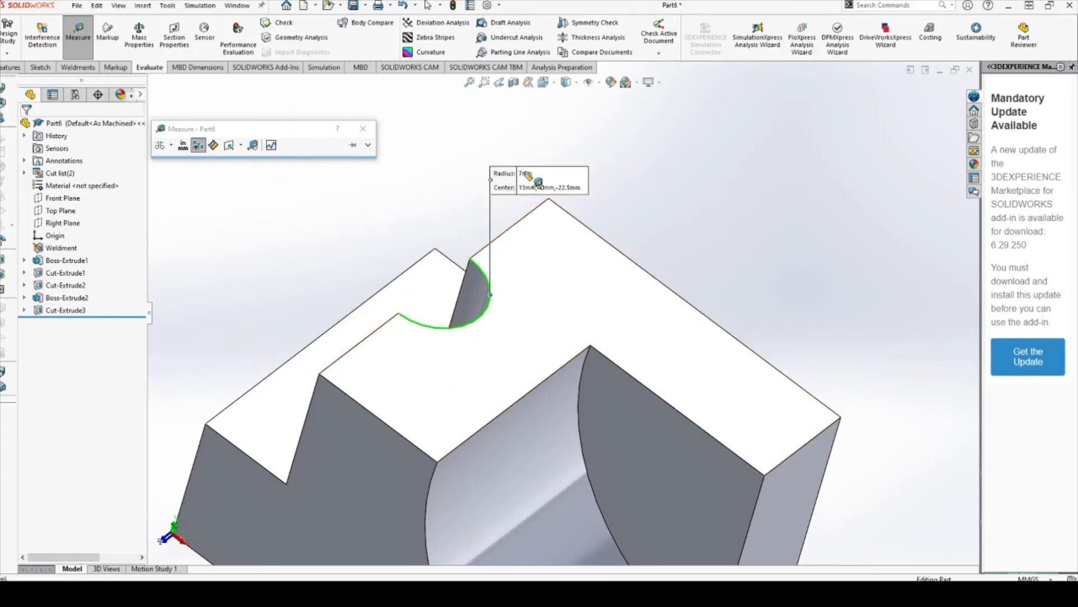
pyautogui.click(312, 260)
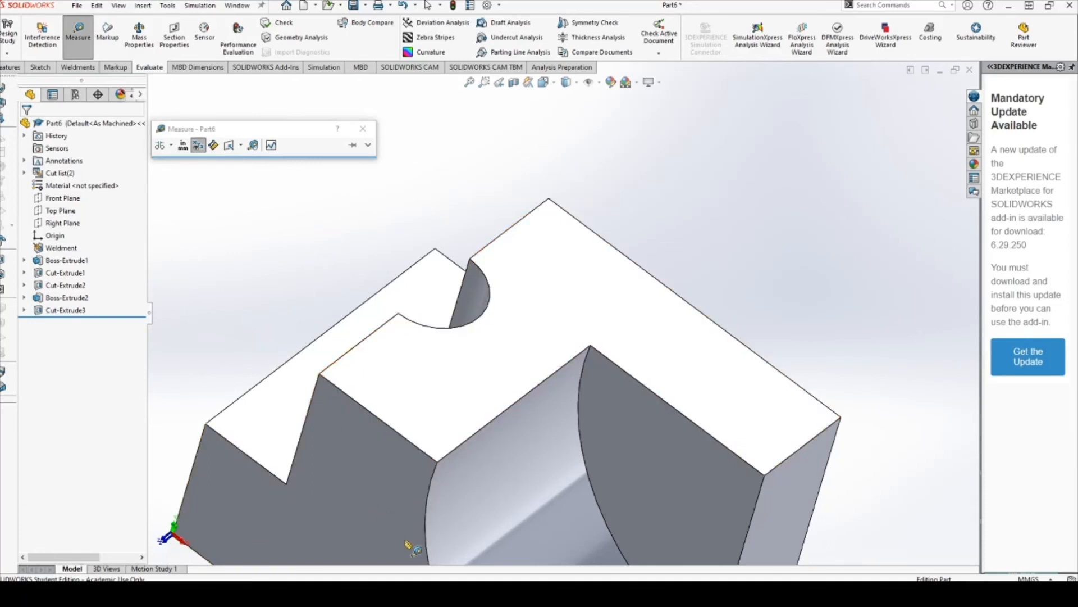
pyautogui.scroll(3, 561, 388)
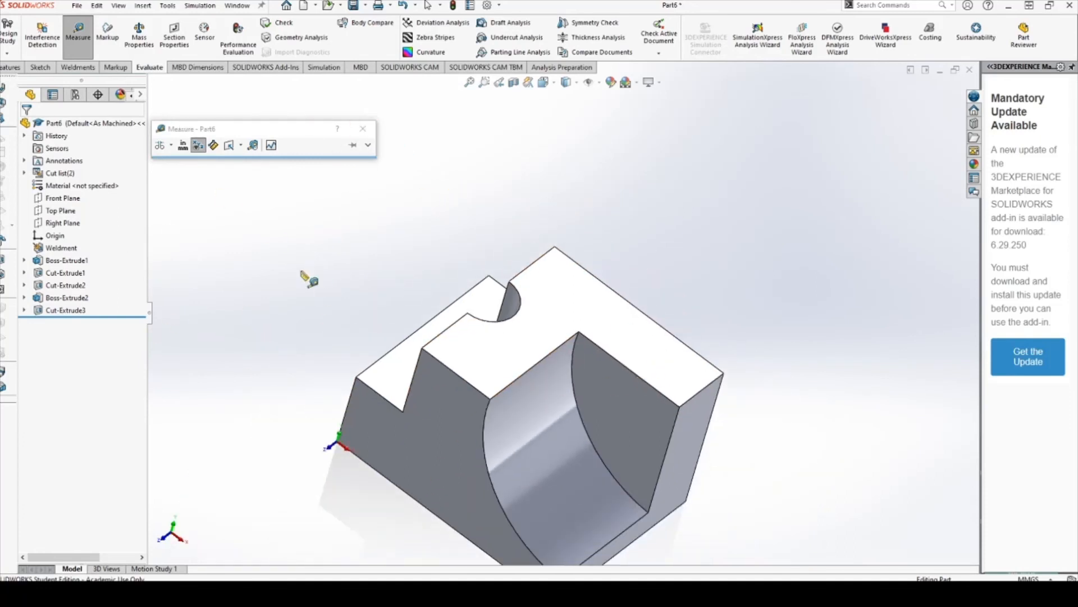
pyautogui.click(364, 129)
# Examine the finished part from the arc-cut side, the wedge side and underneath
pyautogui.scroll(4, 568, 400)
pyautogui.scroll(-5, 569, 400)
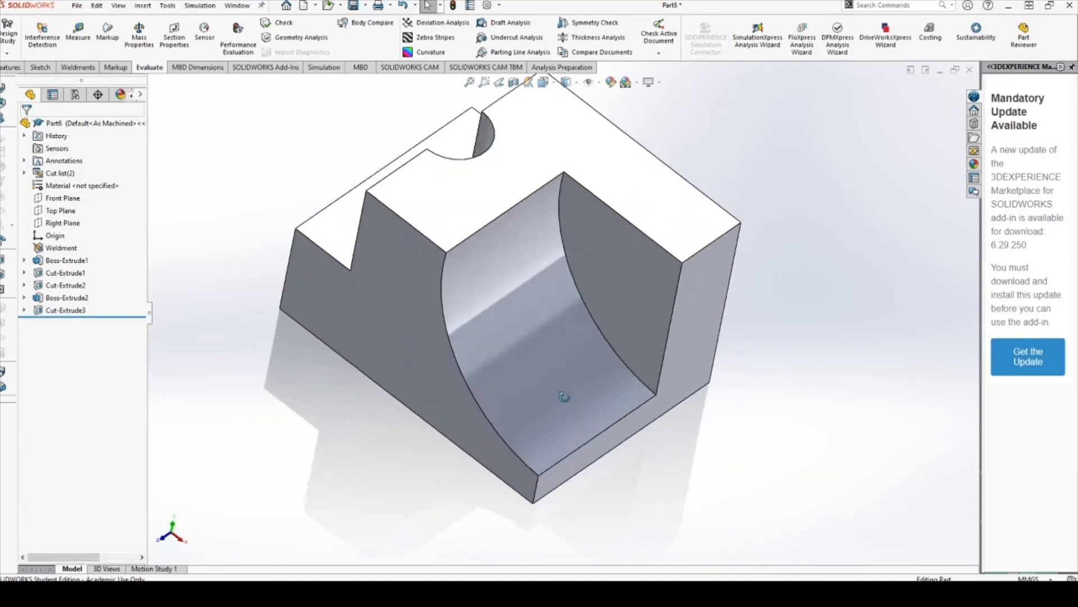
pyautogui.moveTo(566, 398); pyautogui.dragTo(240, 253, button='middle')
pyautogui.click(116, 67)
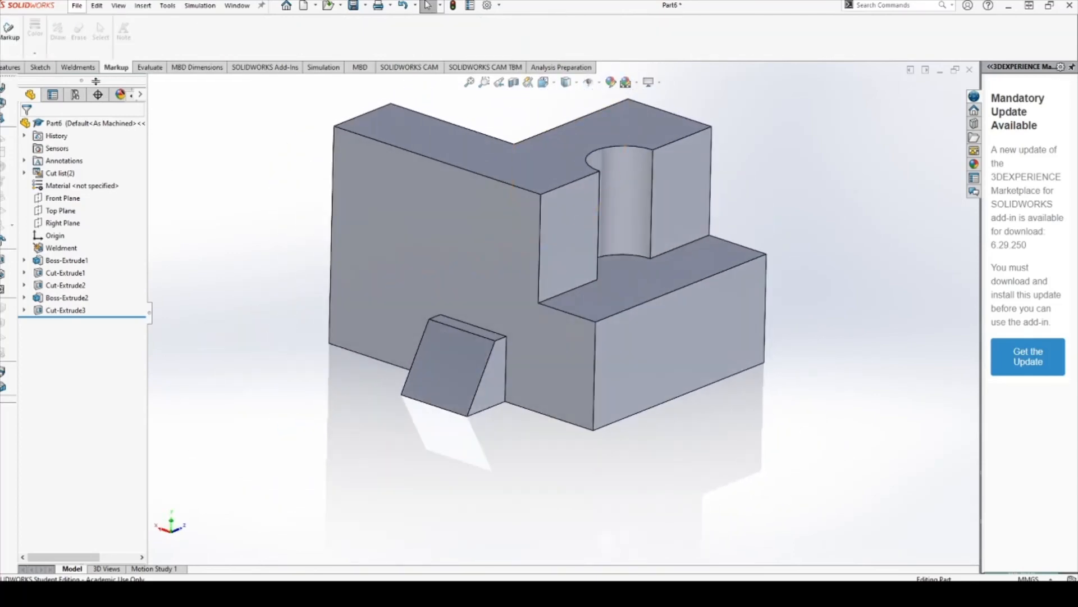
pyautogui.scroll(-2, 73, 26)
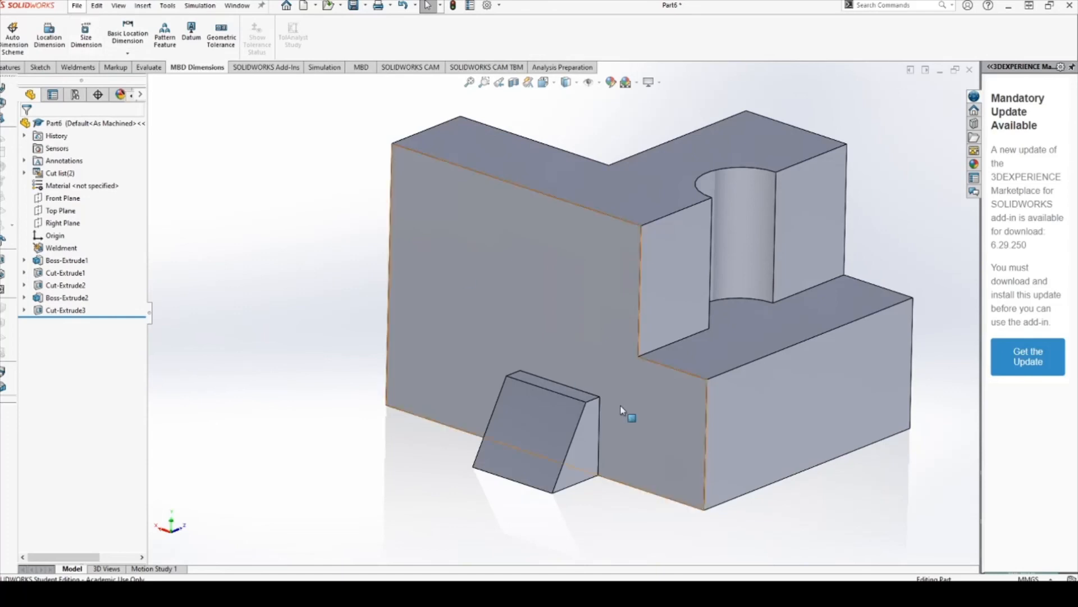
pyautogui.moveTo(630, 409); pyautogui.dragTo(376, 234, button='middle')
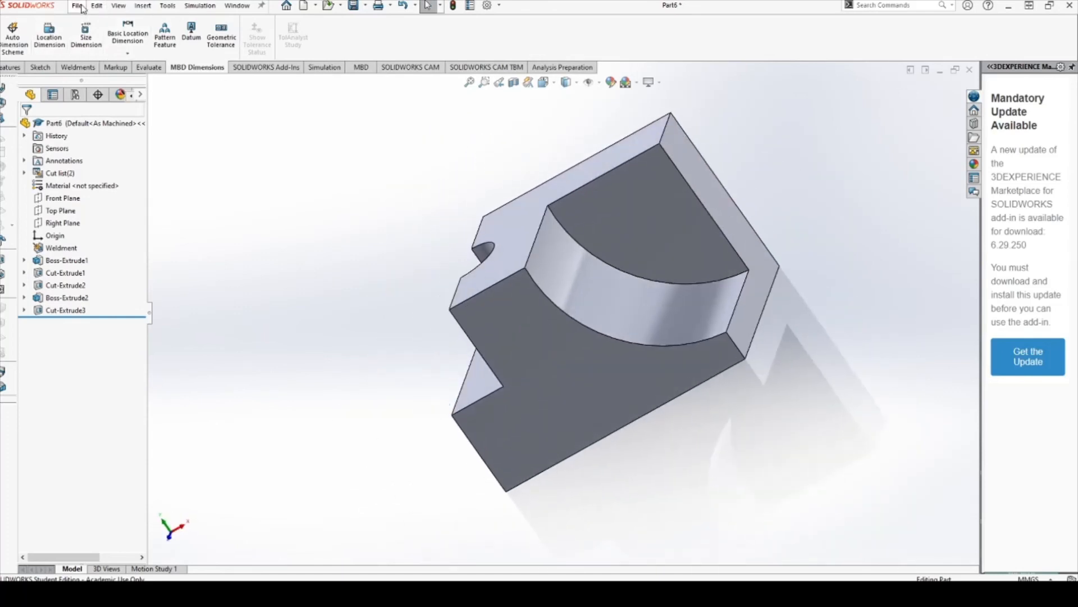
pyautogui.click(78, 6)
pyautogui.click(466, 270)
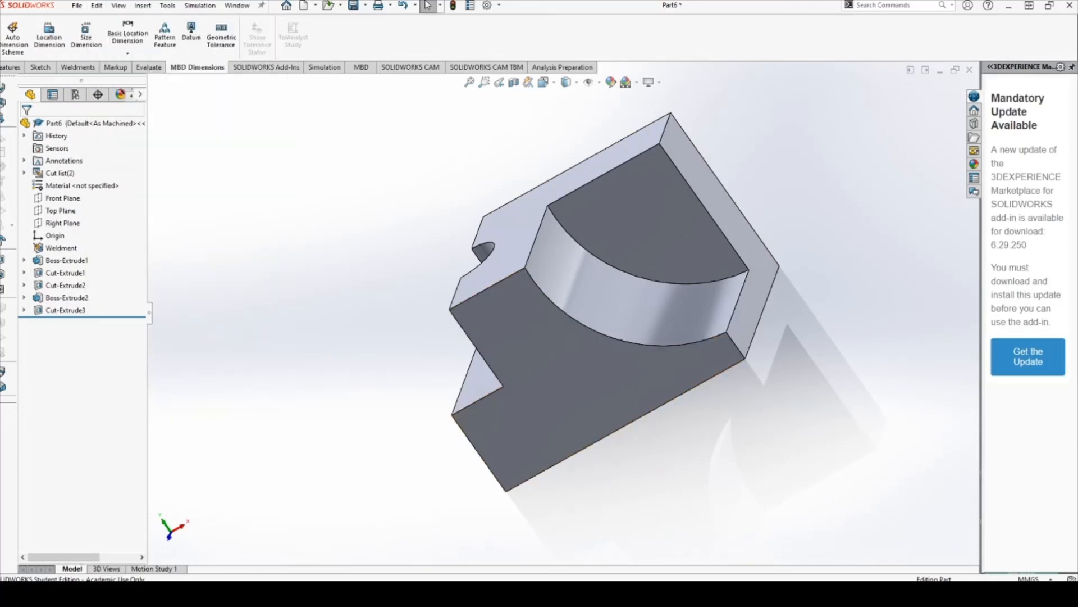